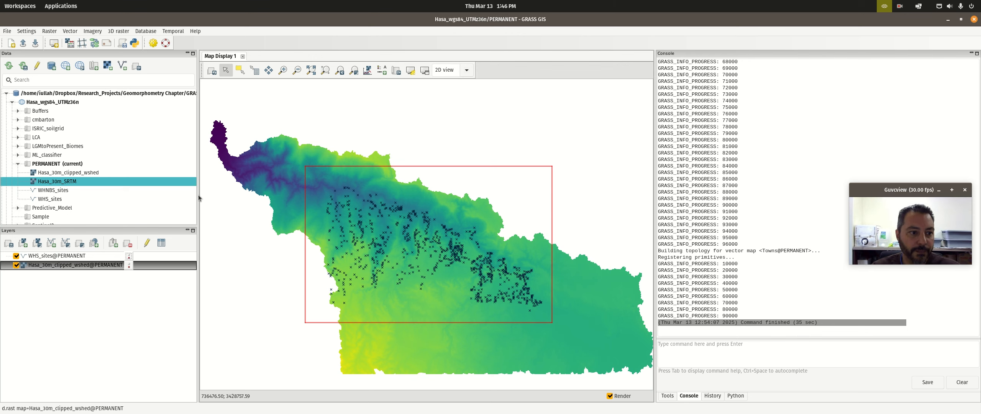
Add the Hasa_30m_SRTM raster to the map, compare it with the clipped watershed raster, and leave it hidden
double_click(58, 183)
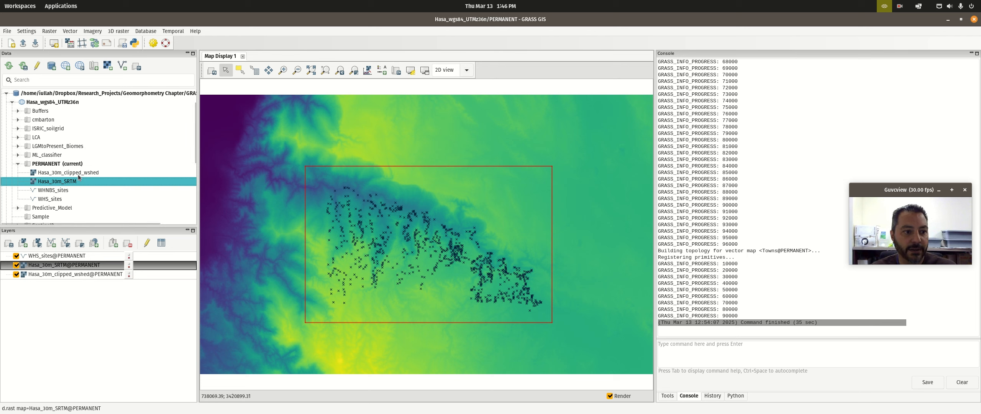
left_click(16, 265)
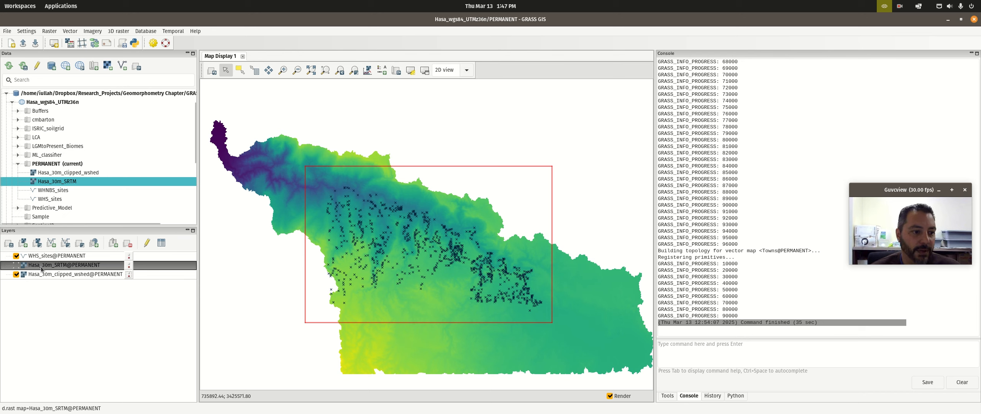
left_click(16, 264)
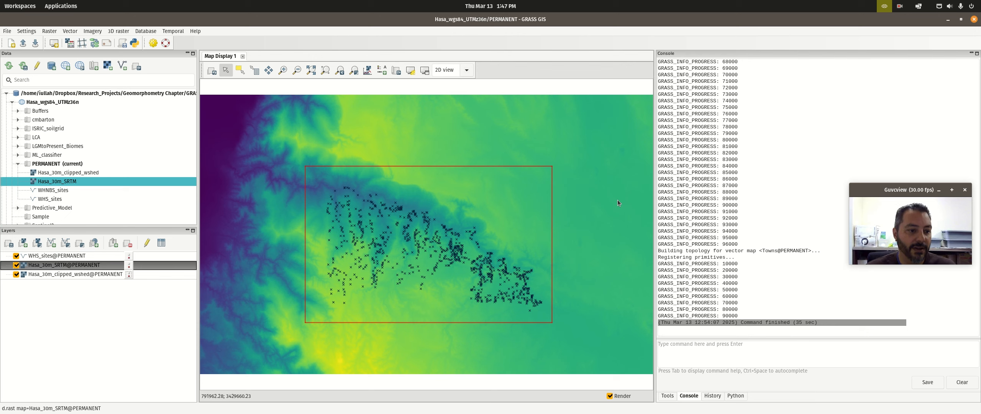
left_click(16, 265)
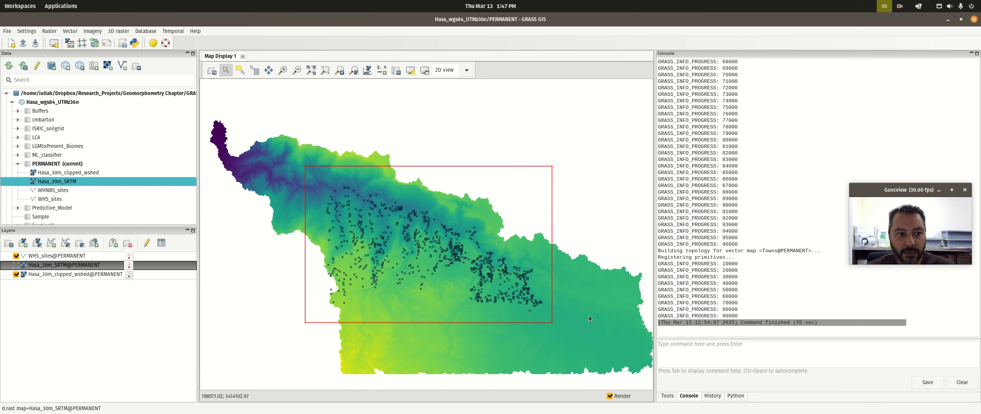
Browse the mapsets in the data tree and collapse the Vegetation mapset
scroll(93, 181, "down", 3)
scroll(93, 182, "down", 3)
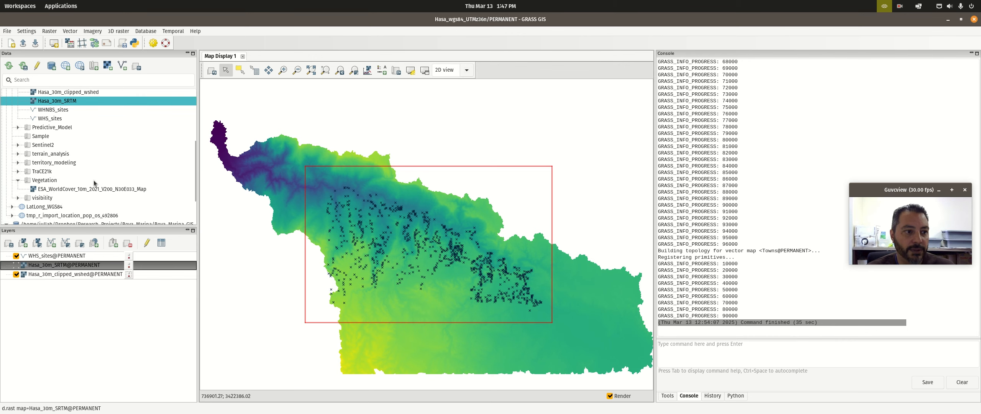
scroll(93, 180, "up", 4)
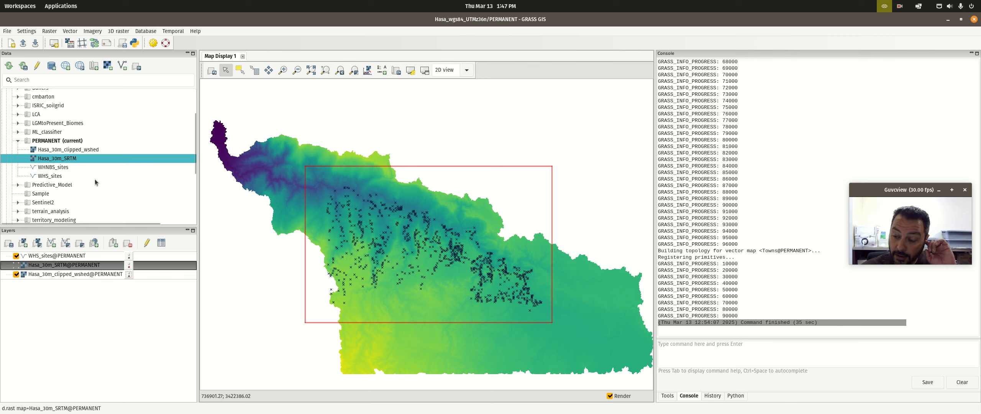
scroll(91, 177, "down", 2)
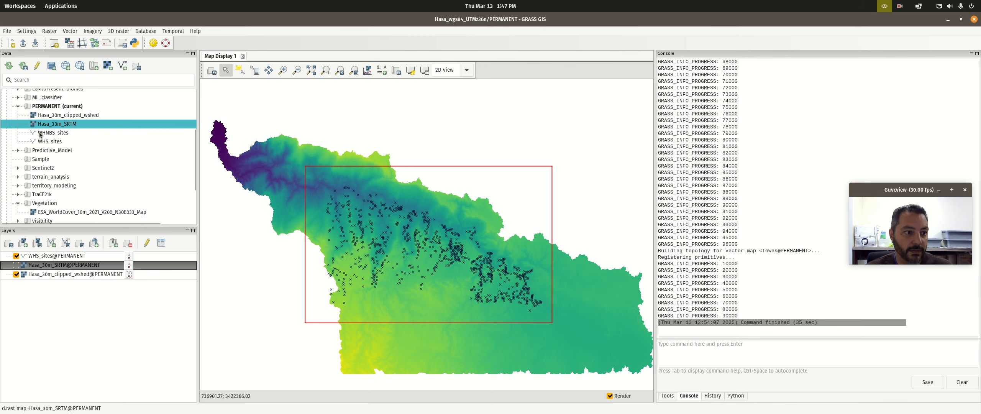
scroll(31, 178, "down", 4)
scroll(66, 187, "down", 1)
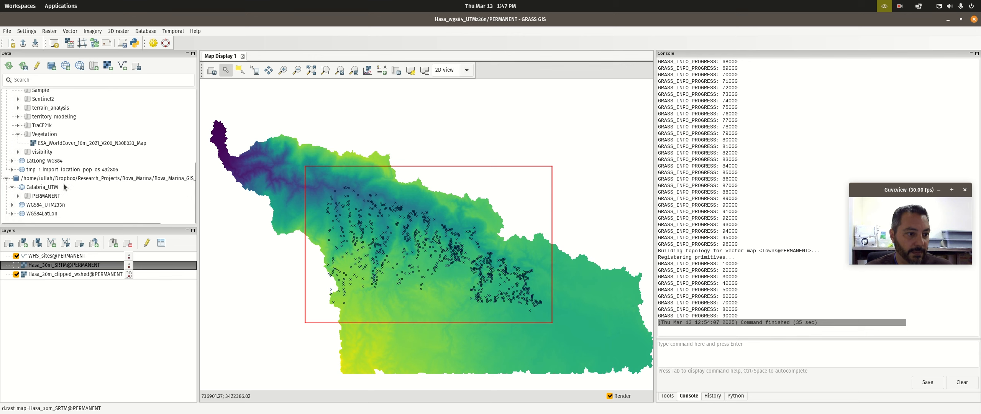
scroll(60, 186, "up", 2)
scroll(57, 184, "up", 3)
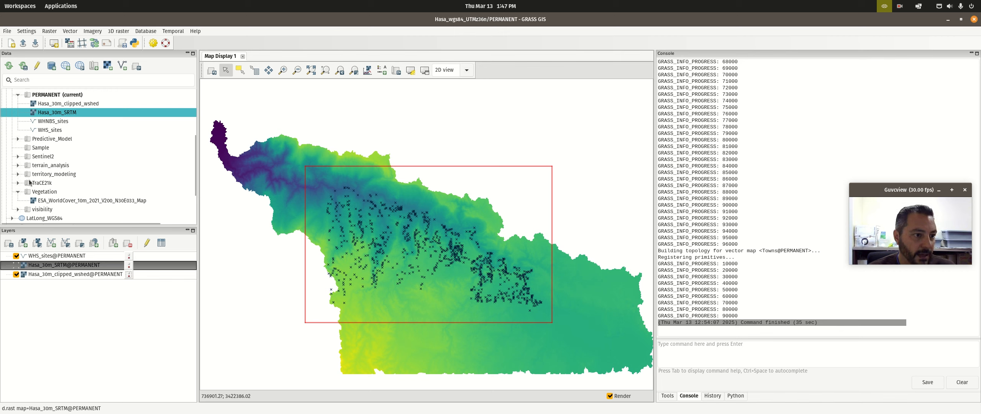
left_click(18, 191)
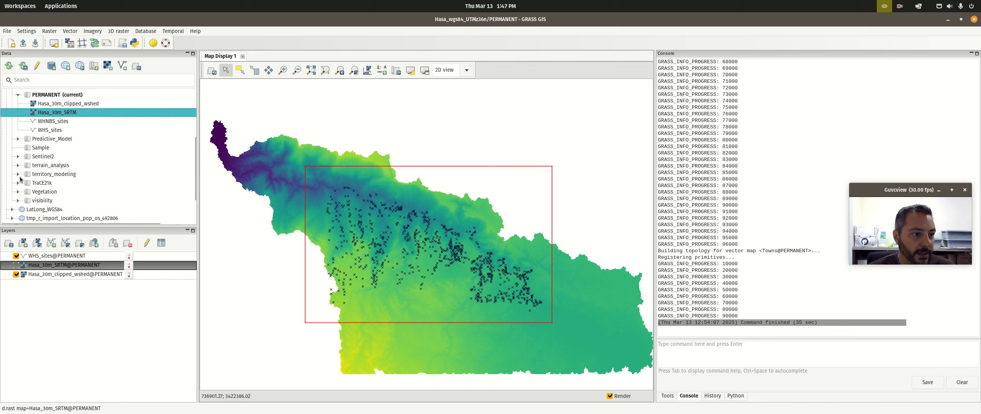
Add the Nabatean_Towers vector map from the visibility mapset to the map and hide the WHS_sites layer
scroll(22, 179, "up", 3)
scroll(21, 180, "down", 2)
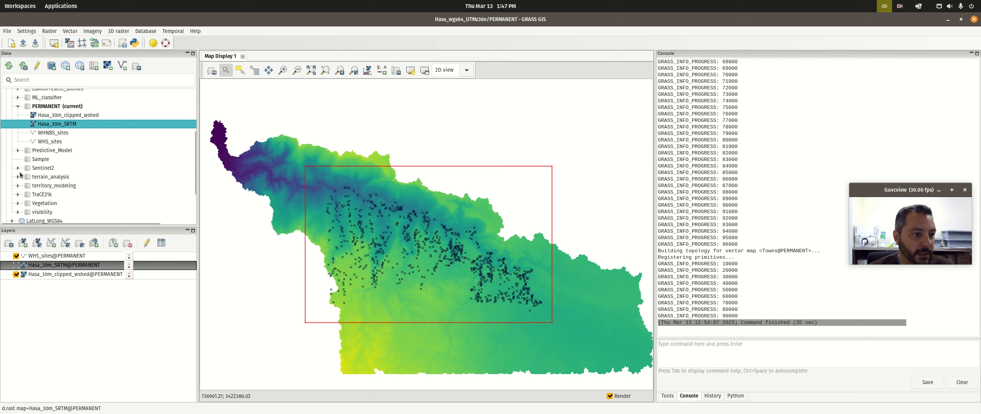
left_click(18, 200)
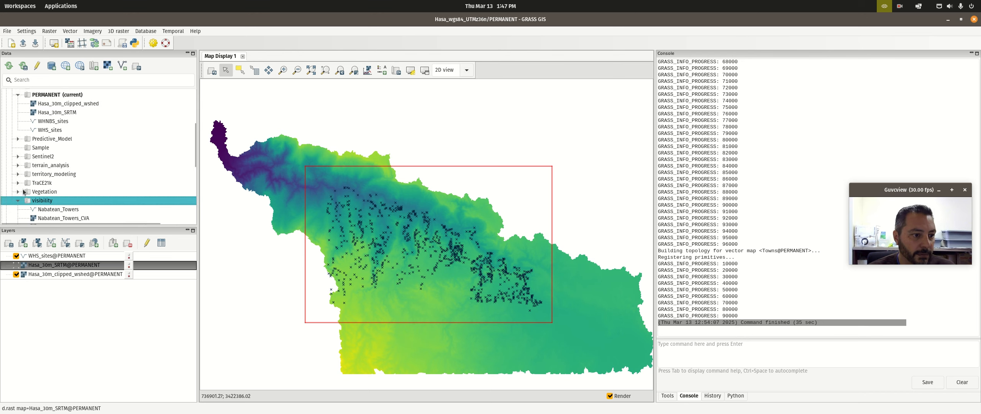
scroll(54, 176, "down", 2)
double_click(54, 175)
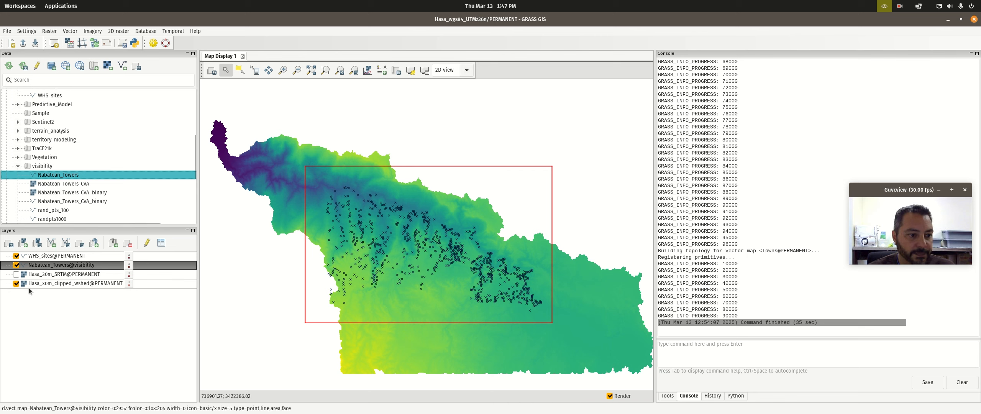
left_click(16, 255)
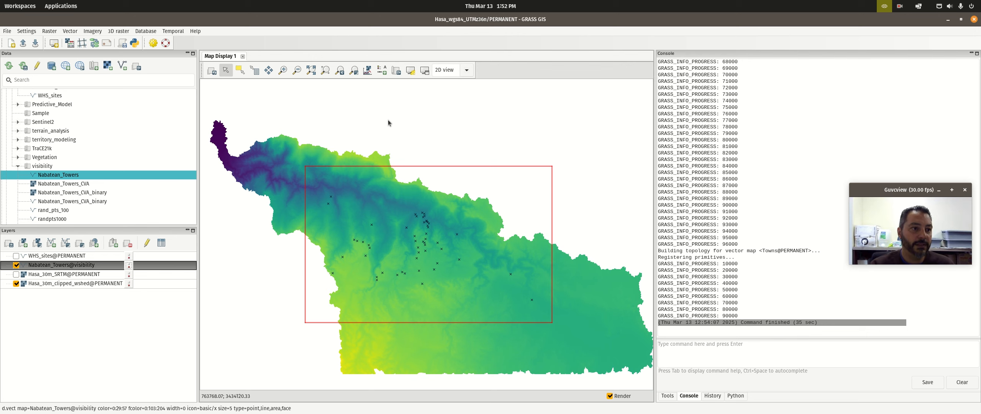
Start the r.cost cost surface tool and choose slope from the terrain_analysis mapset as the input cost raster
left_click(52, 32)
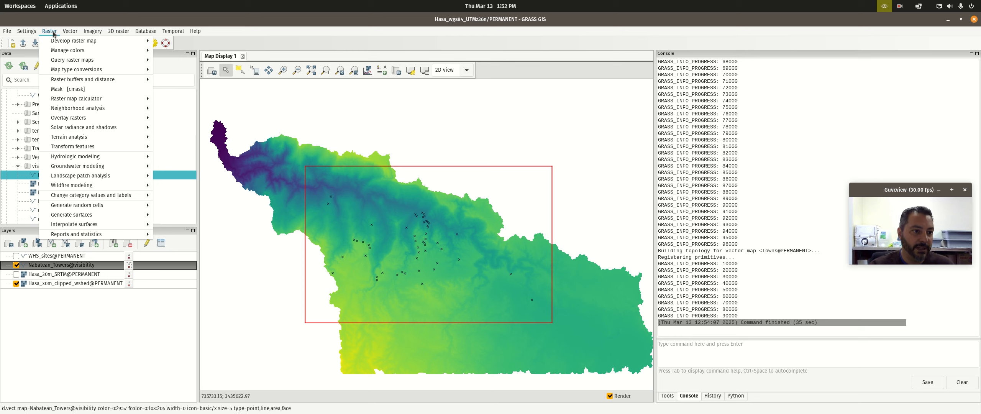
mouse_move(82, 138)
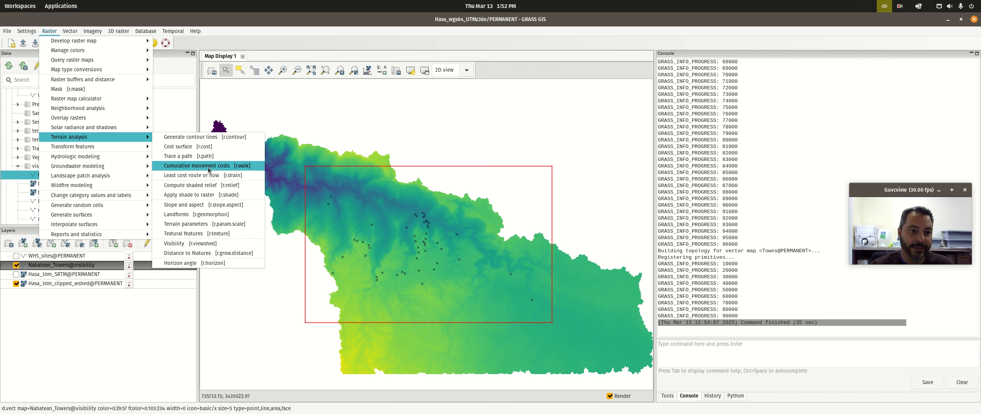
left_click(204, 147)
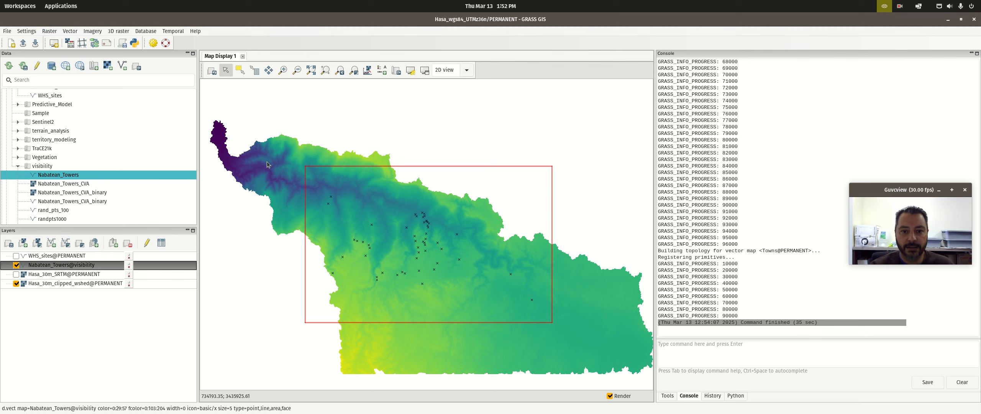
left_click_drag(492, 119, 341, 91)
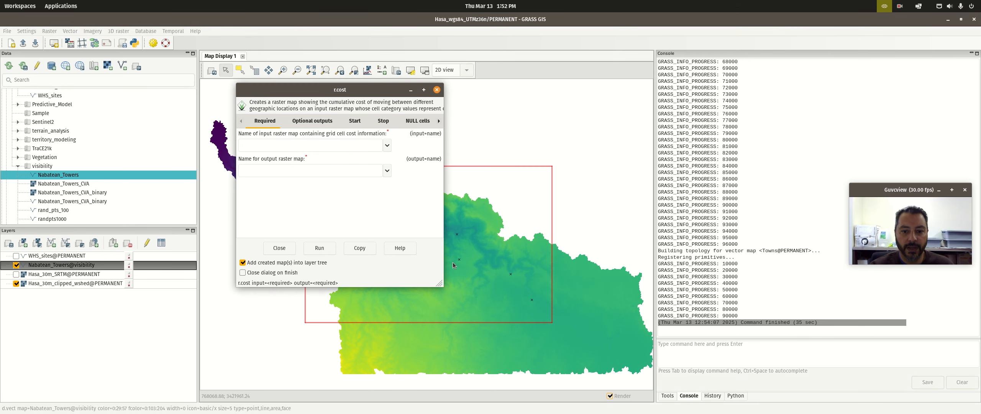
left_click_drag(440, 282, 576, 346)
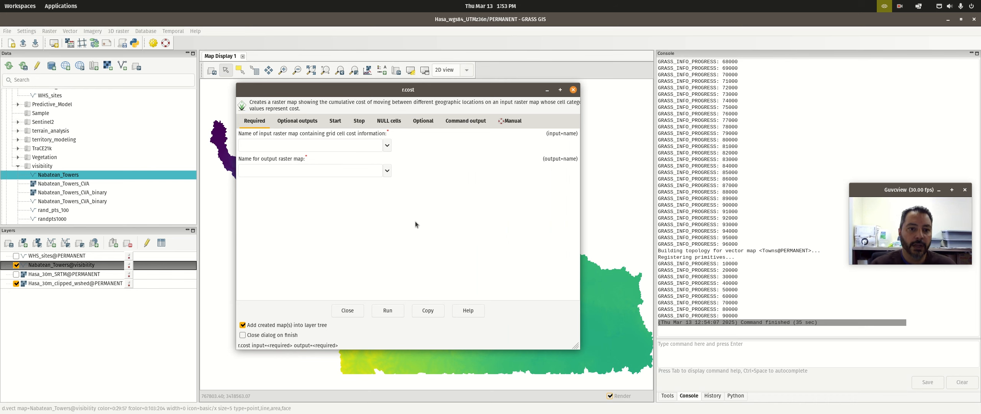
left_click(387, 146)
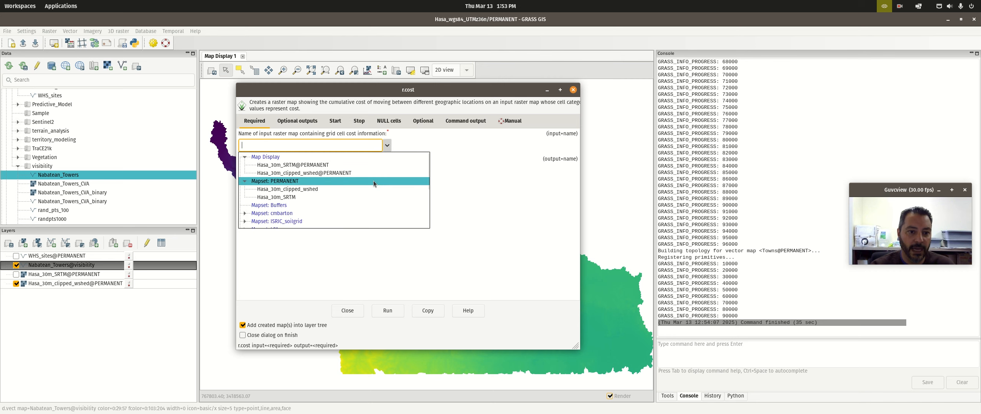
scroll(294, 195, "down", 5)
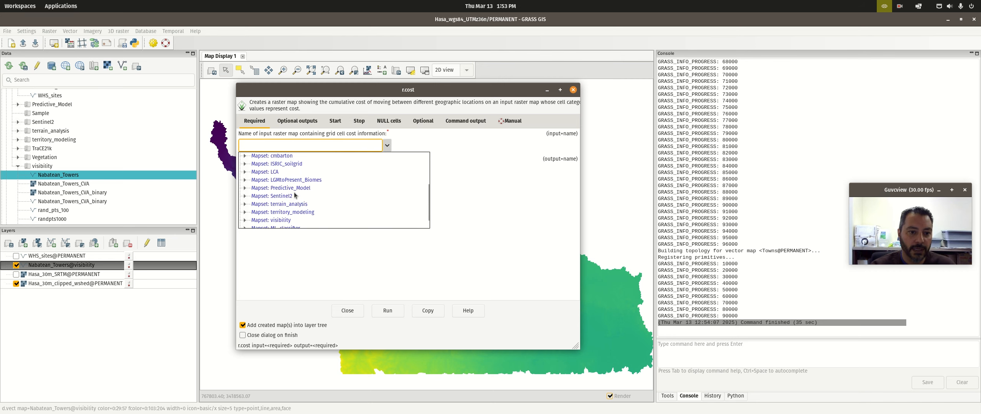
left_click(244, 204)
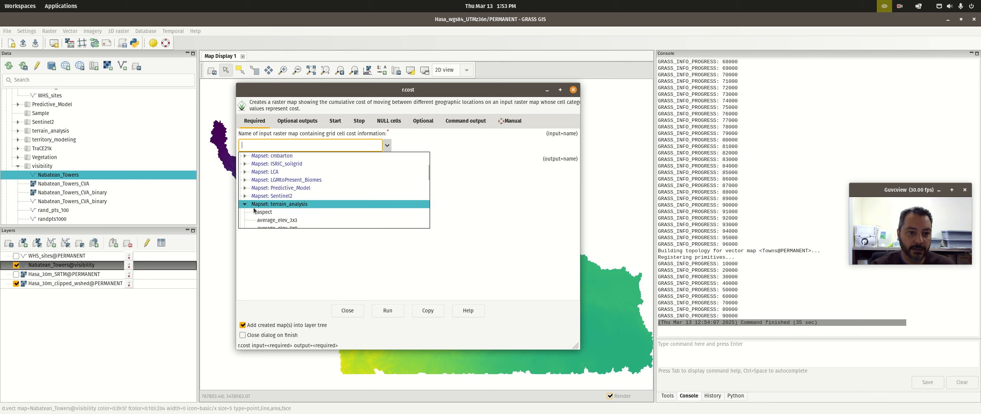
scroll(283, 201, "down", 3)
scroll(278, 207, "down", 4)
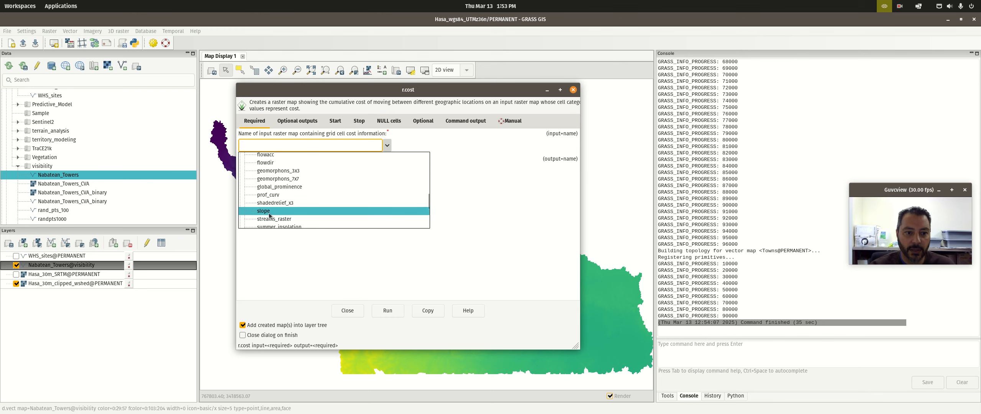
left_click(268, 211)
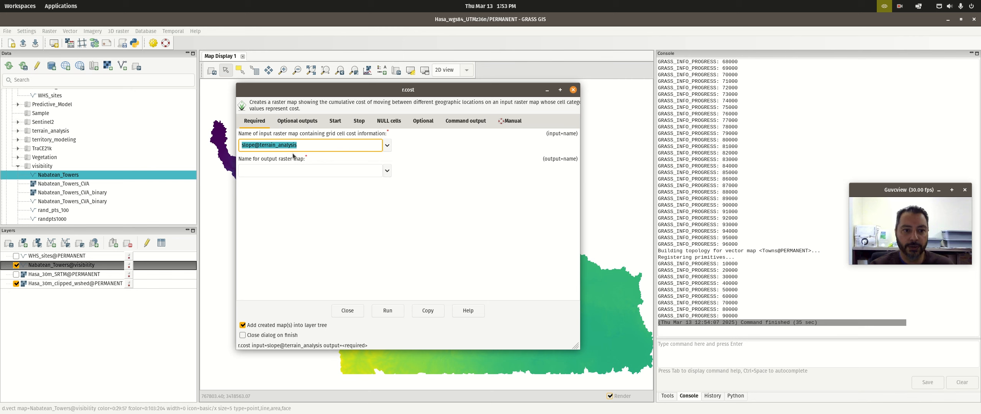
Name the output raster isotropic_cost_surface and review the optional outputs for nearest start point and movement directions
left_click(347, 169)
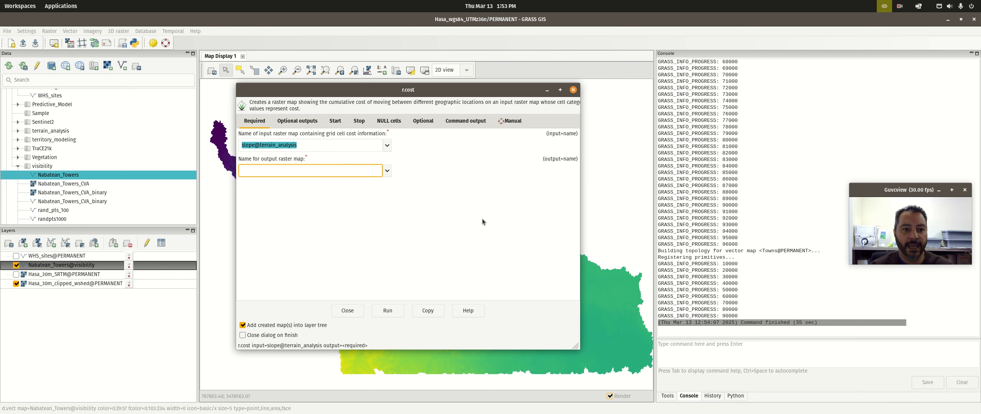
type("isotropic_cost")
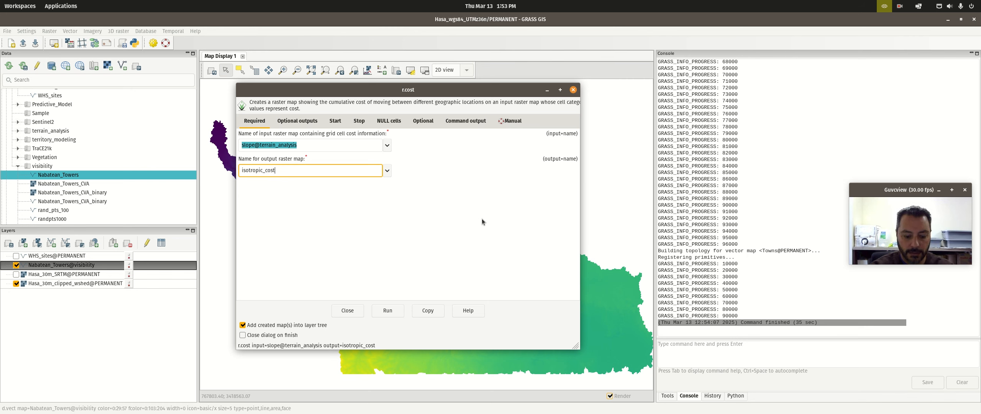
type("_surface")
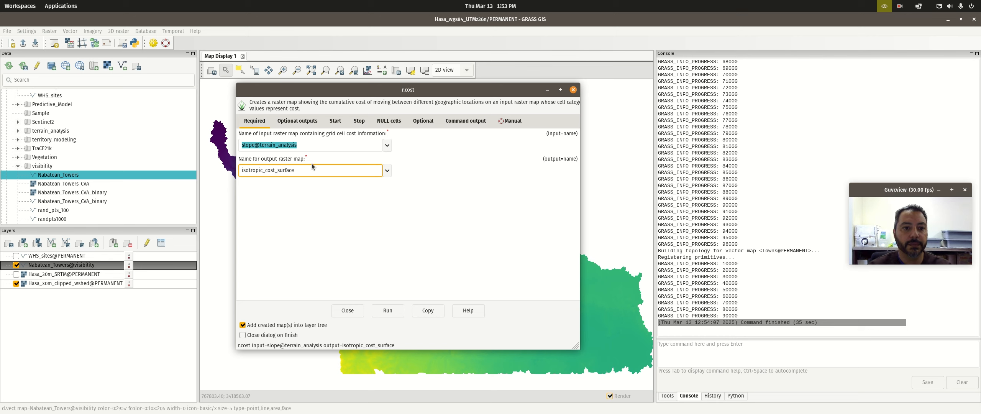
left_click(297, 121)
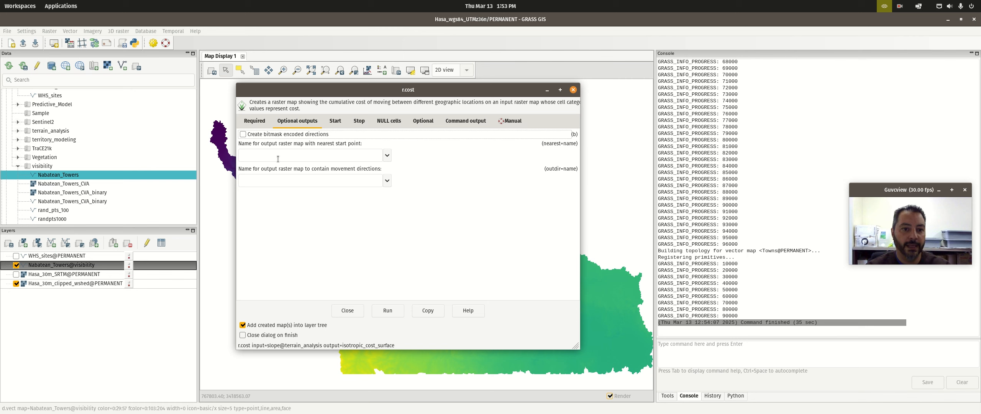
left_click(360, 182)
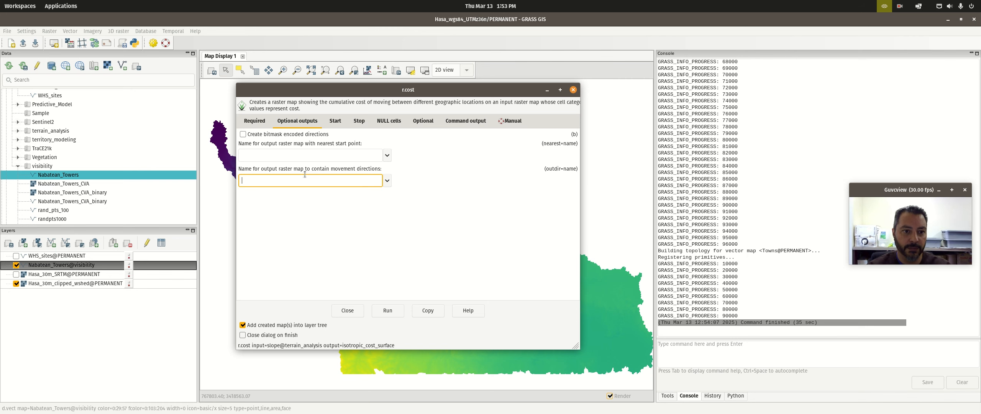
Show r.cost's starting point settings, then zoom to the central tower cluster on the map and query a tower point there
left_click(336, 122)
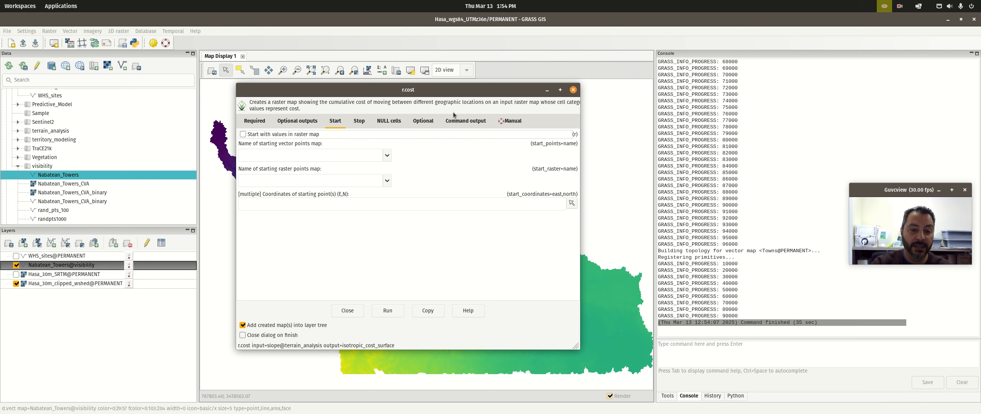
left_click_drag(482, 90, 877, 102)
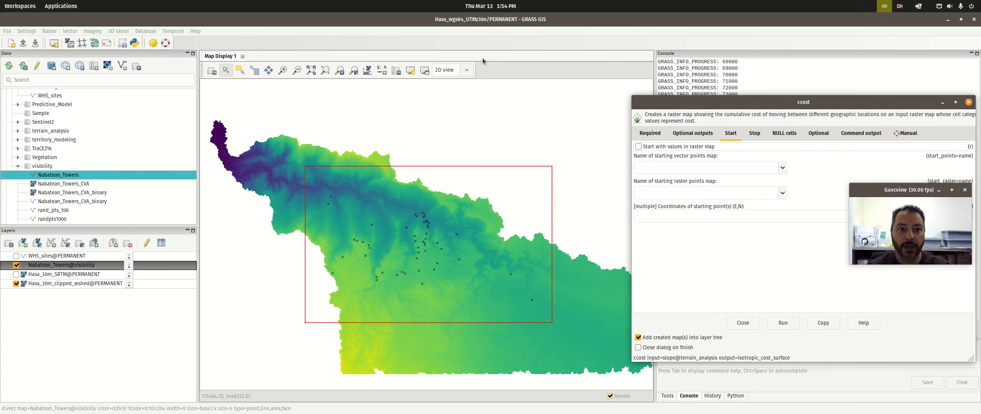
left_click(255, 72)
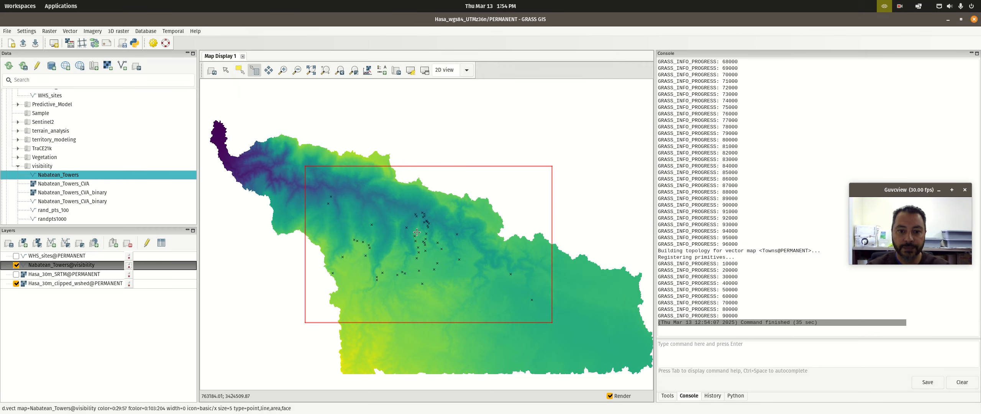
left_click(283, 71)
left_click_drag(407, 216, 444, 262)
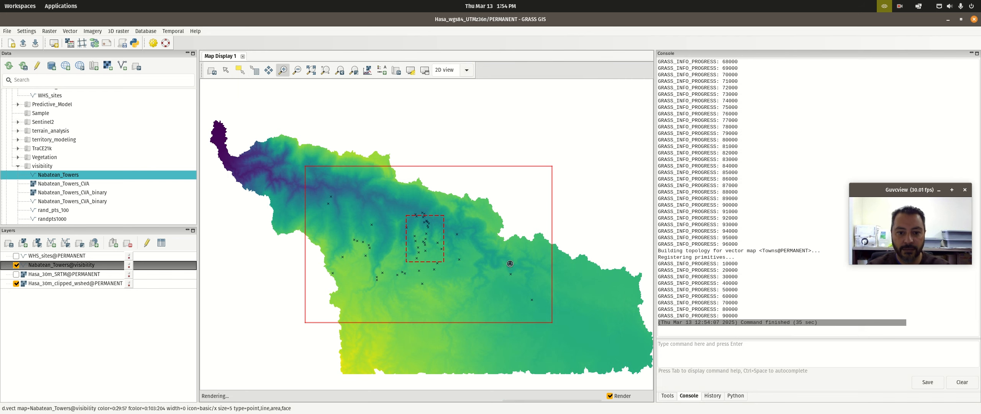
left_click(255, 70)
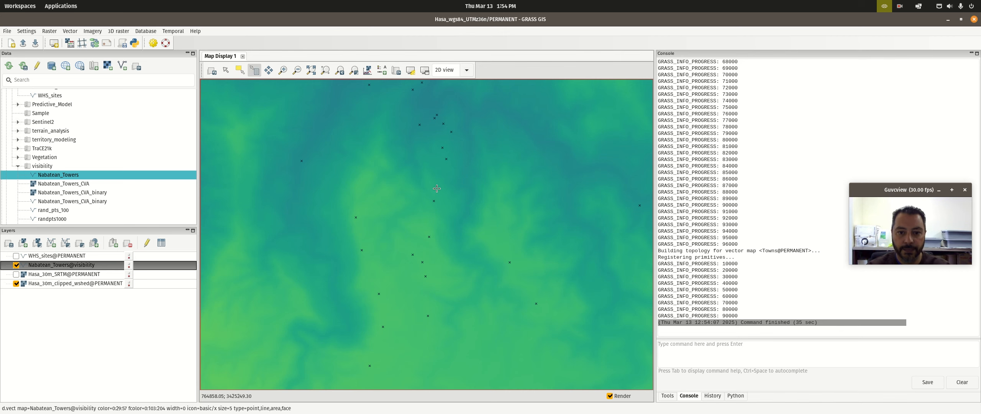
left_click(450, 240)
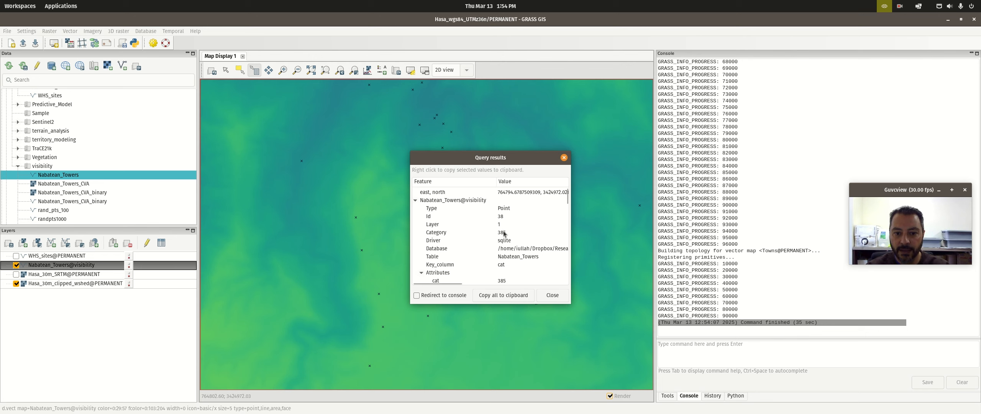
Review the queried tower's attributes and copy its east, north coordinate pair from the query results
scroll(500, 237, "down", 4)
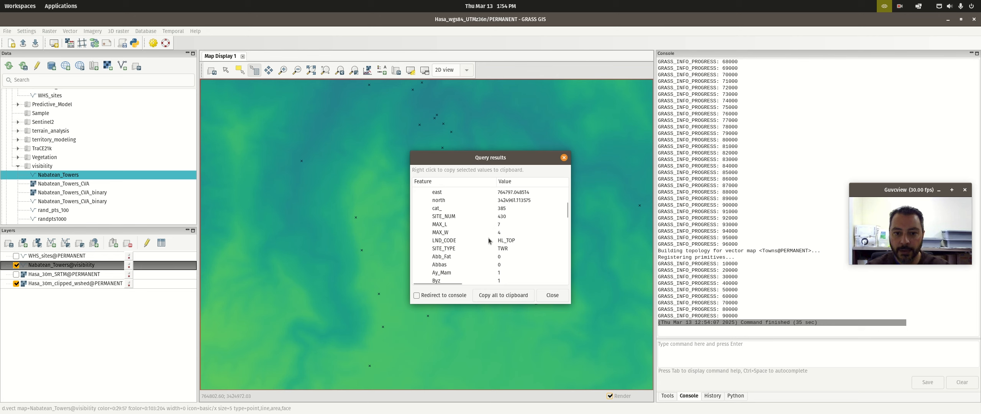
left_click(503, 217)
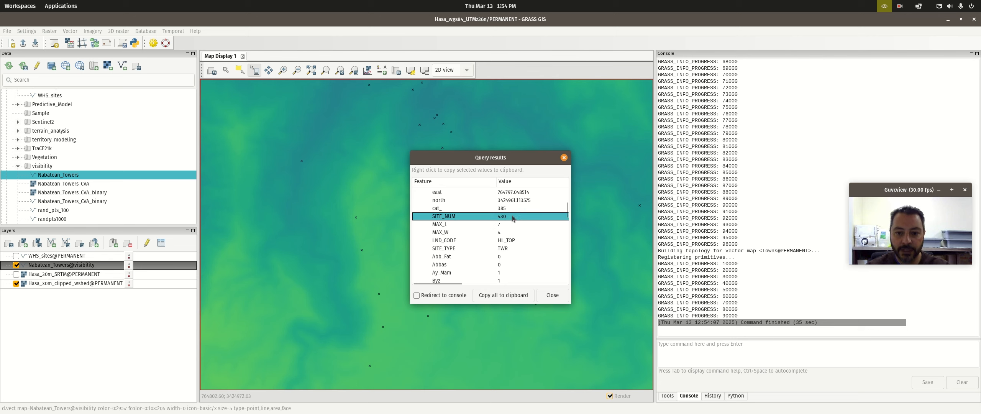
scroll(503, 225, "up", 3)
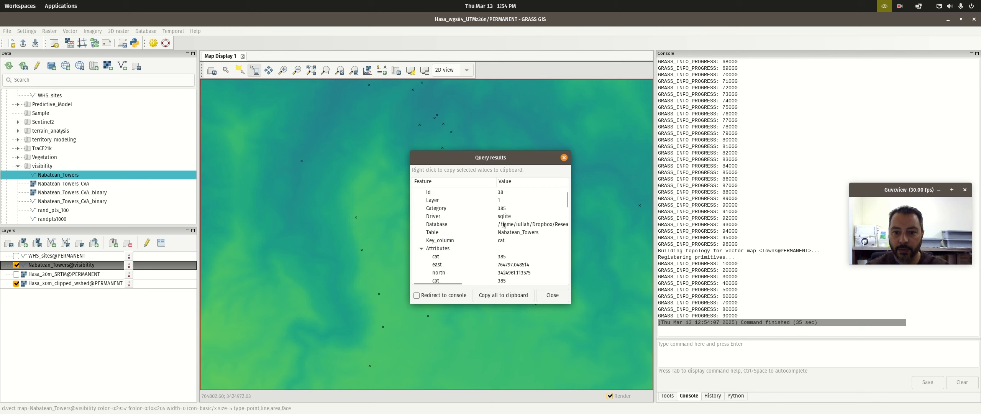
left_click(515, 193)
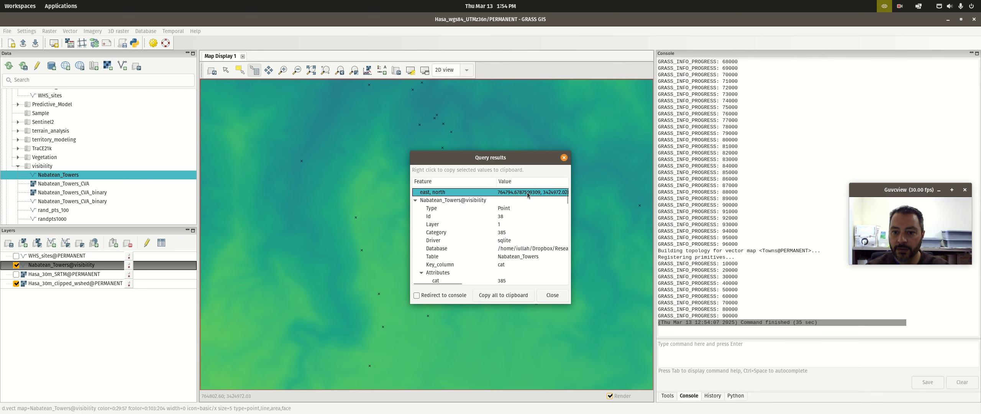
right_click(517, 193)
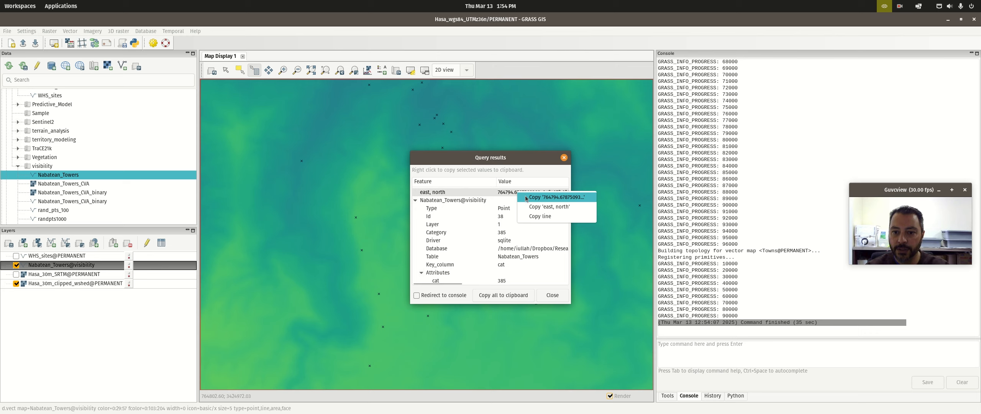
left_click(536, 198)
Switch to the r.cost dialog and paste the tower coordinates 764794.6787509309, 3424972.028234867 as the starting point
key("super")
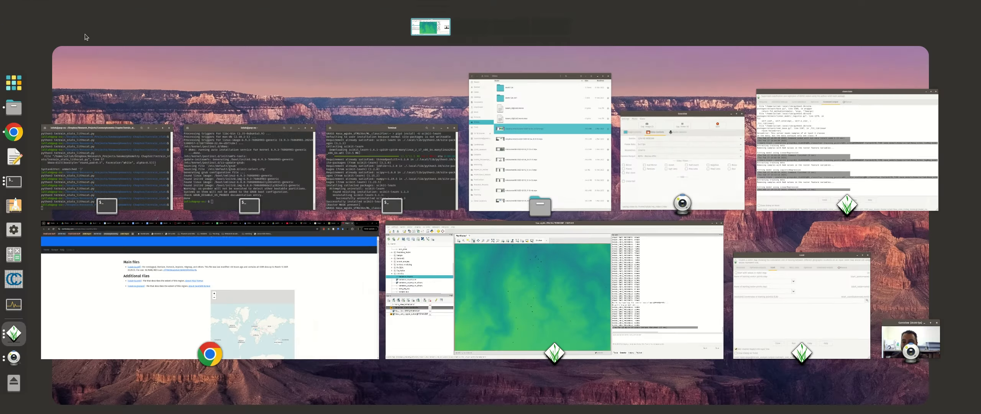
left_click(830, 304)
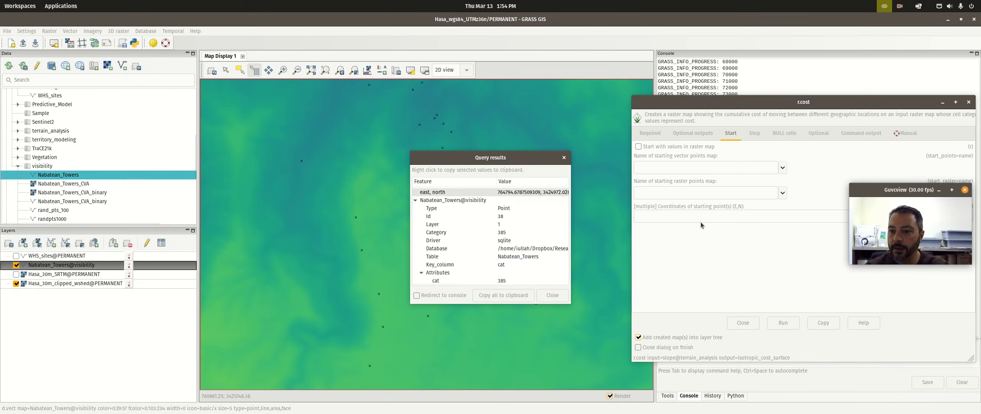
left_click_drag(760, 103, 428, 95)
right_click(391, 193)
left_click(406, 222)
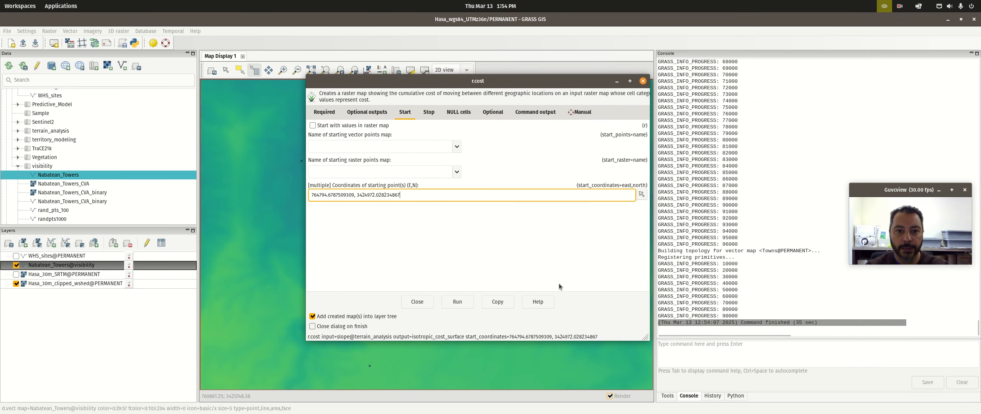
Set r.cost's maximum memory to 30000 MB and run the cost surface calculation
left_click(459, 111)
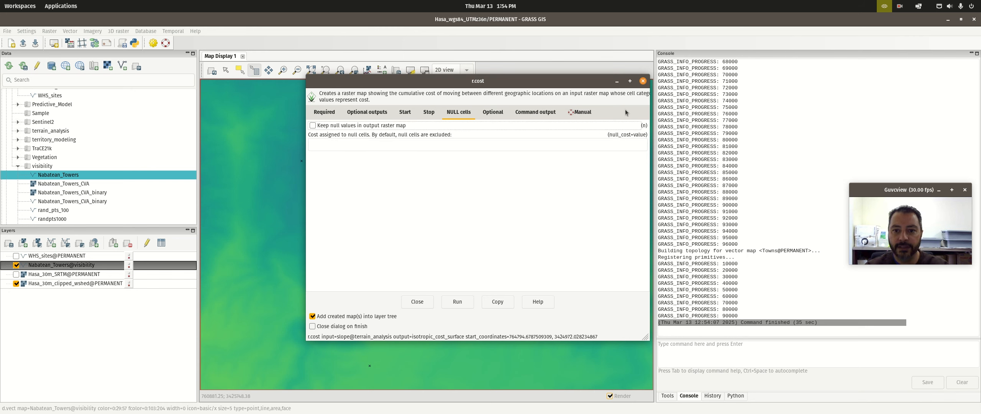
left_click(590, 113)
left_click(493, 112)
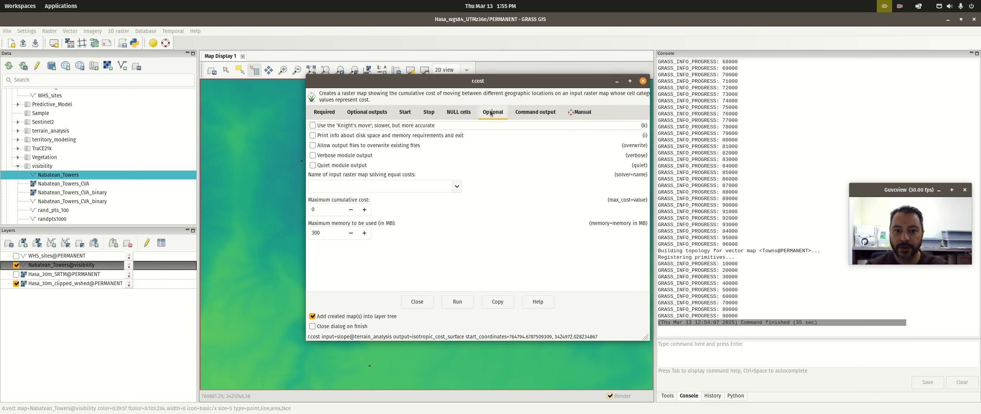
left_click(329, 233)
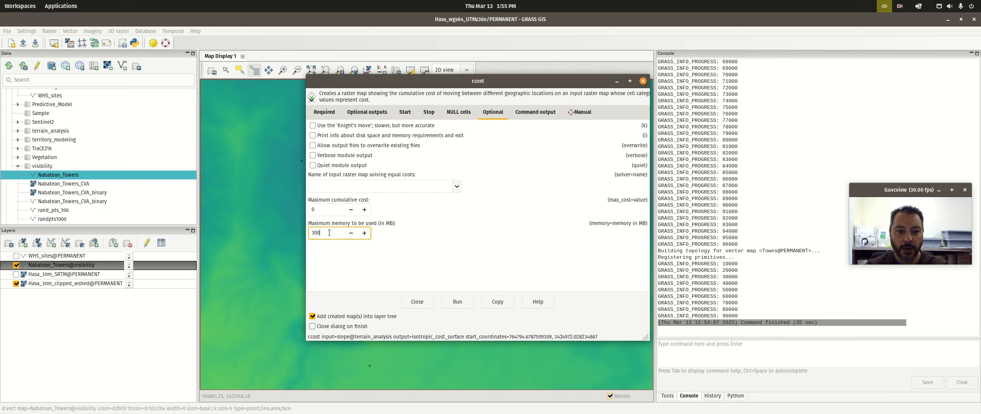
type("00")
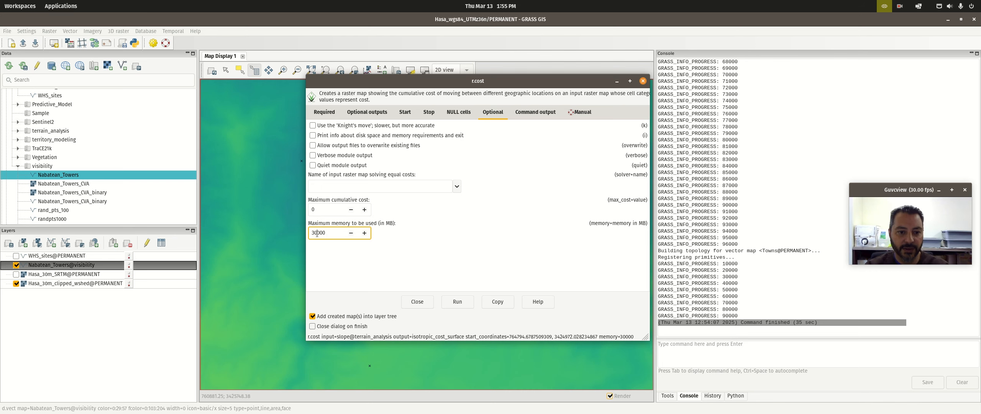
left_click_drag(327, 234, 301, 235)
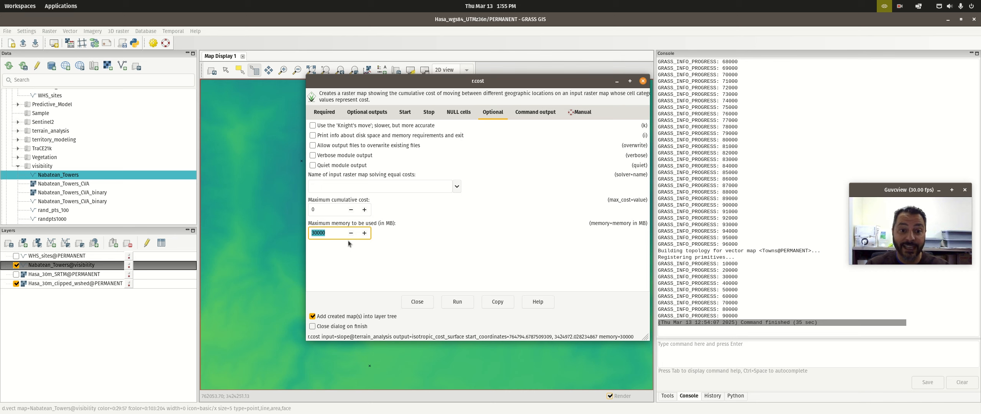
left_click(458, 302)
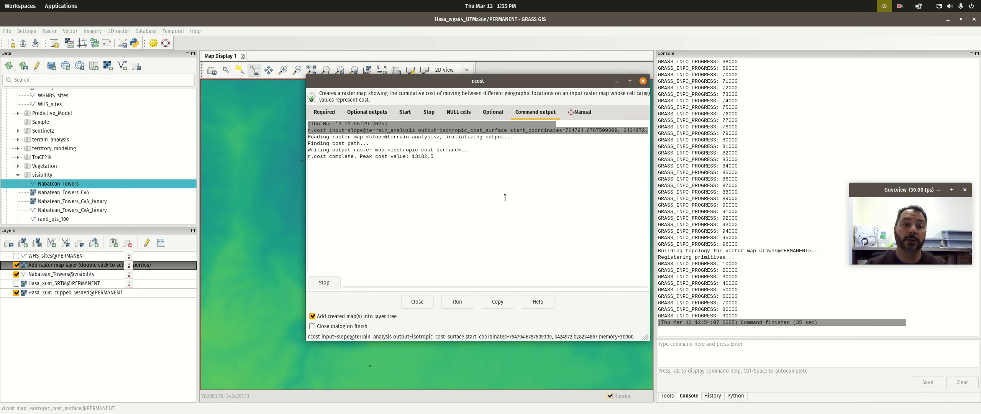
Close the tower query results and move the Nabatean_Towers layer to the top of the layer stack
left_click_drag(424, 82, 782, 56)
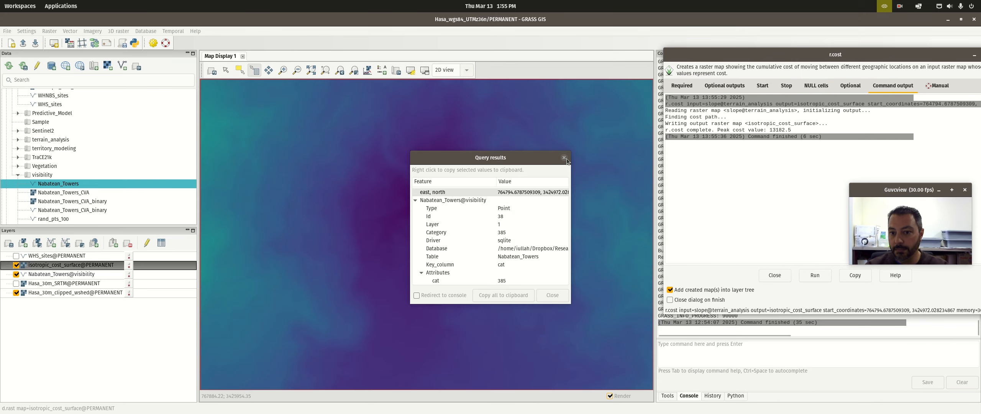
left_click(564, 157)
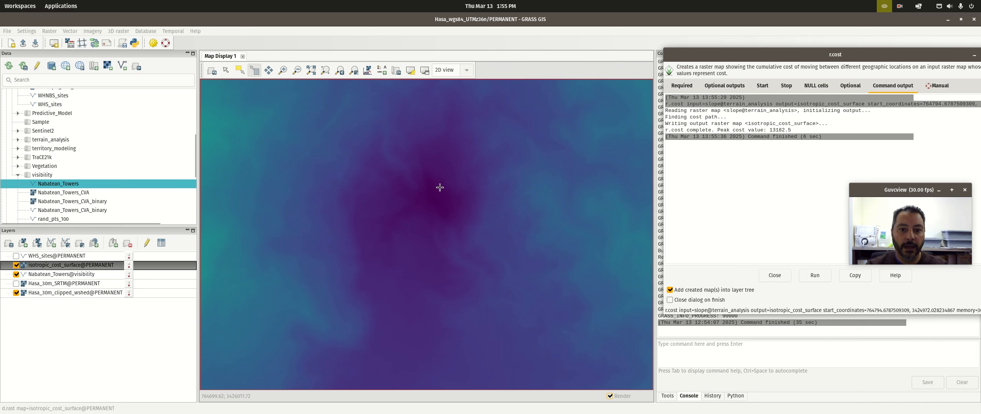
left_click(344, 74)
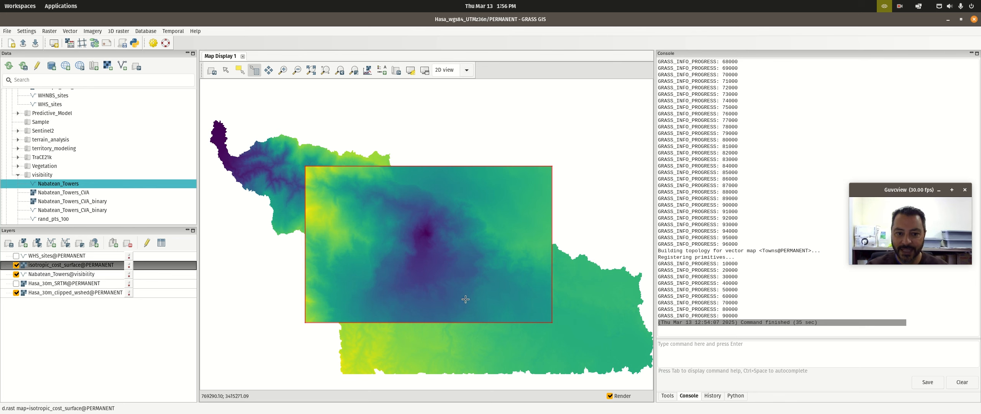
left_click(42, 257)
left_click_drag(42, 261, 43, 260)
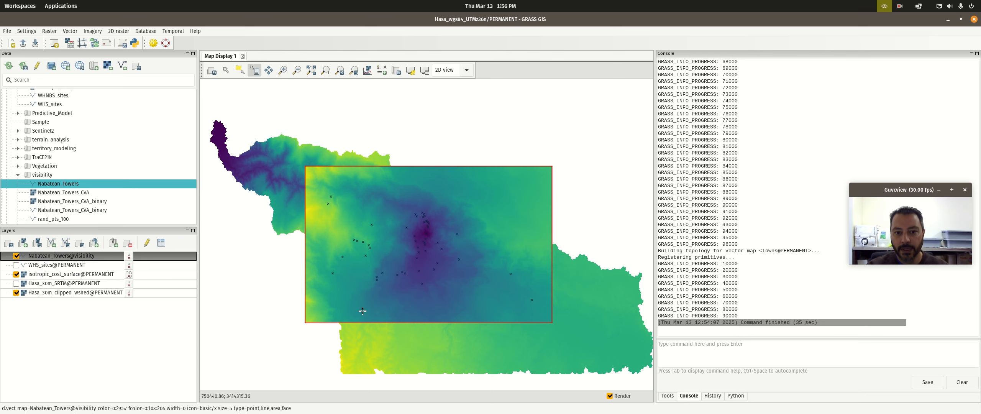
Apply the haxby color table to the isotropic_cost_surface raster with r.colors and close the dialog
left_click(47, 275)
right_click(47, 276)
left_click(73, 212)
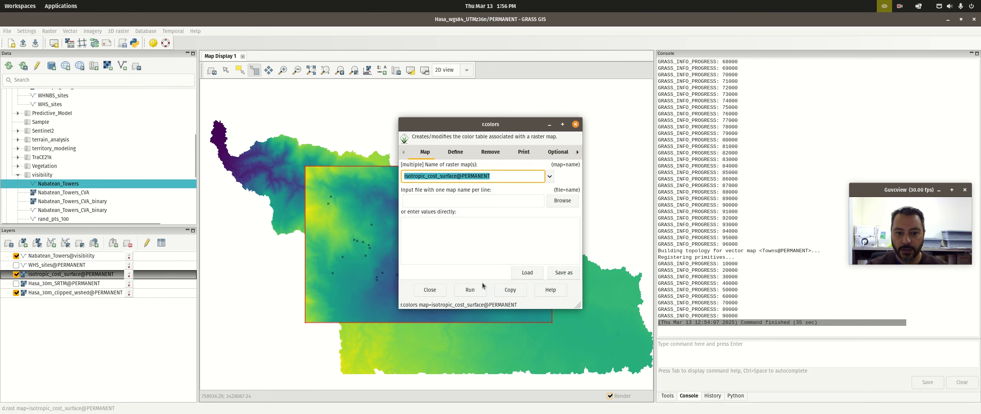
left_click(456, 152)
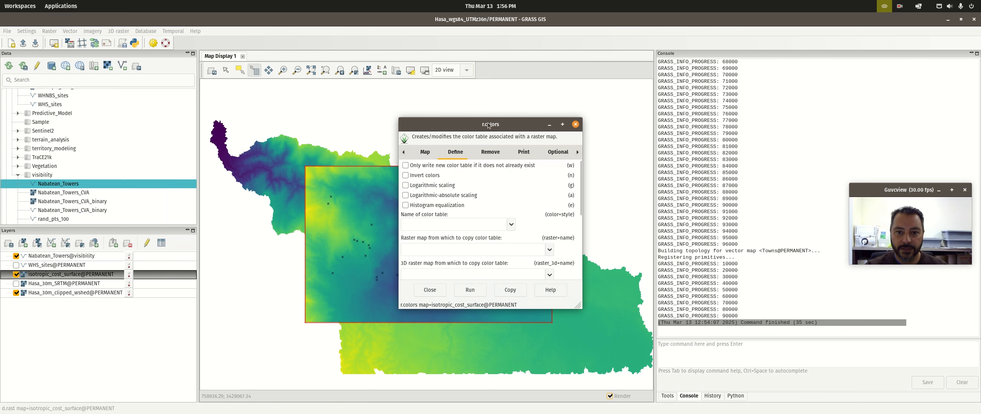
left_click(507, 224)
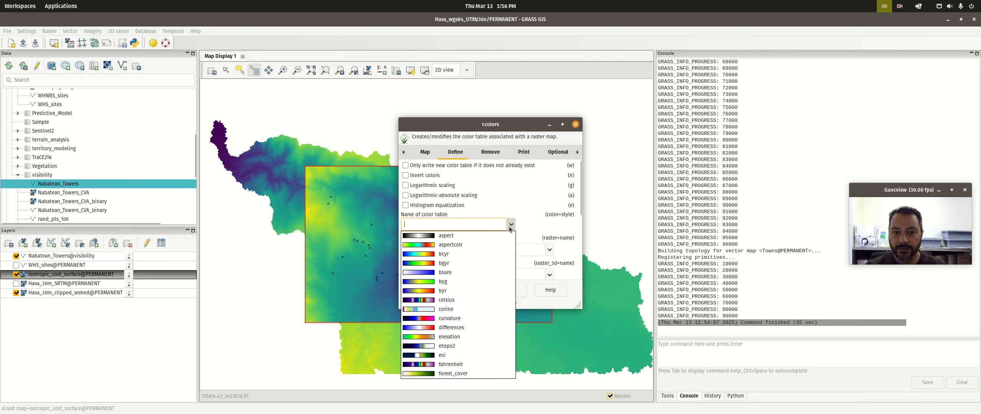
scroll(446, 307, "down", 3)
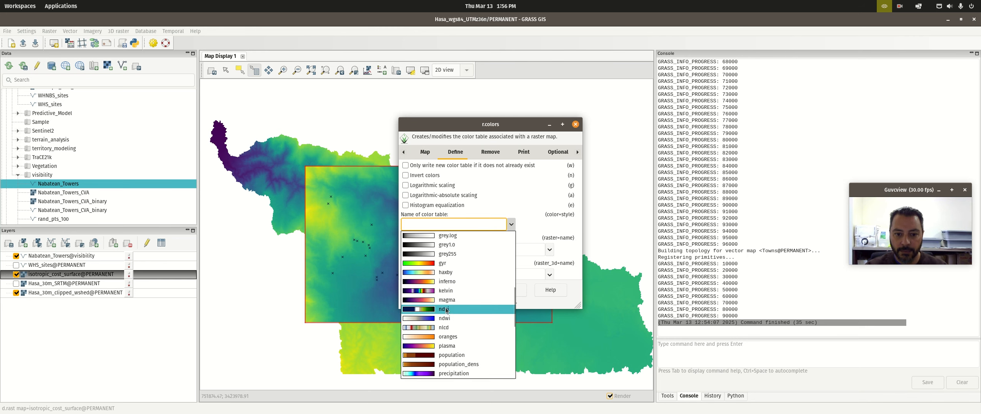
left_click(427, 272)
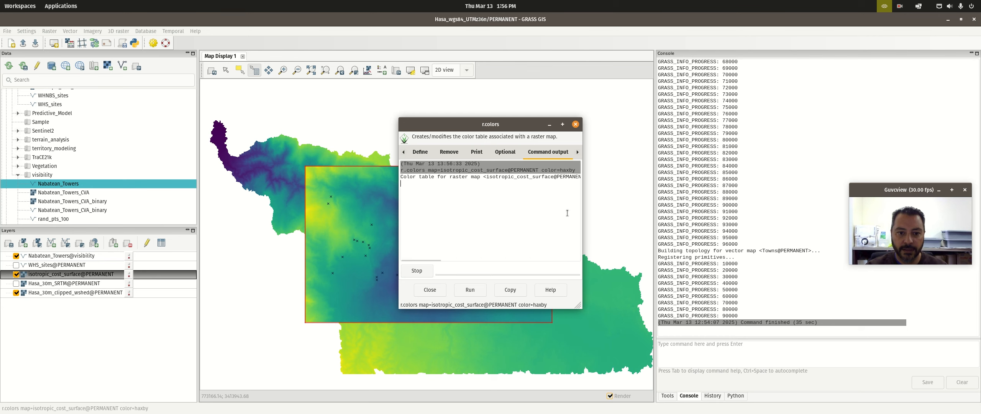
left_click_drag(484, 124, 668, 107)
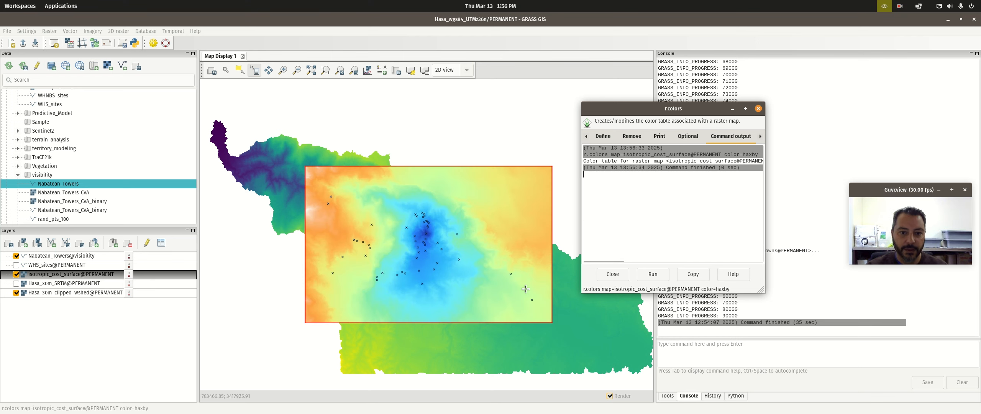
left_click(618, 276)
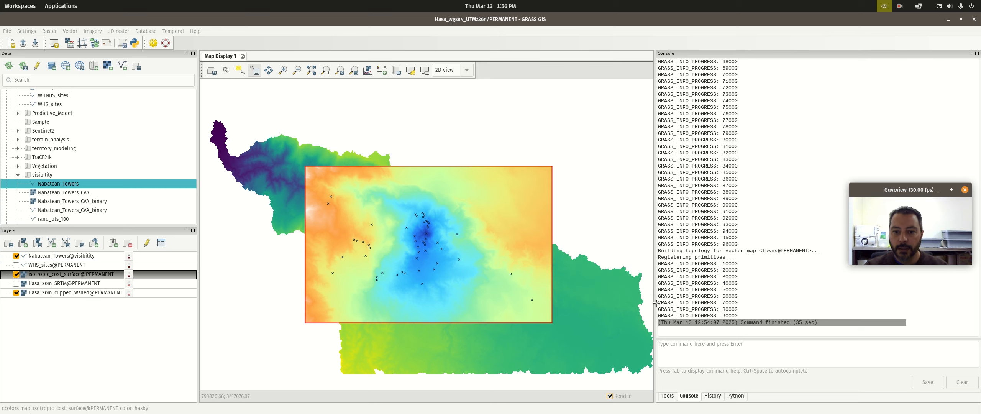
Add a raster legend for isotropic_cost_surface to the map with its background shown
left_click(384, 71)
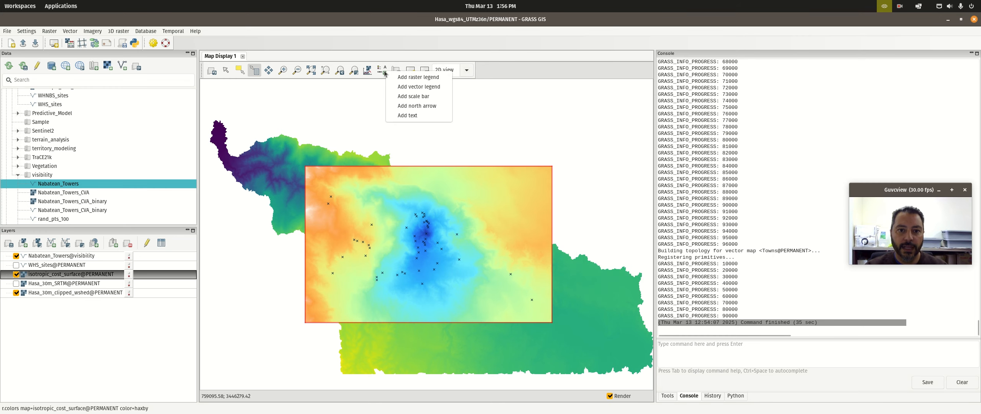
left_click(410, 79)
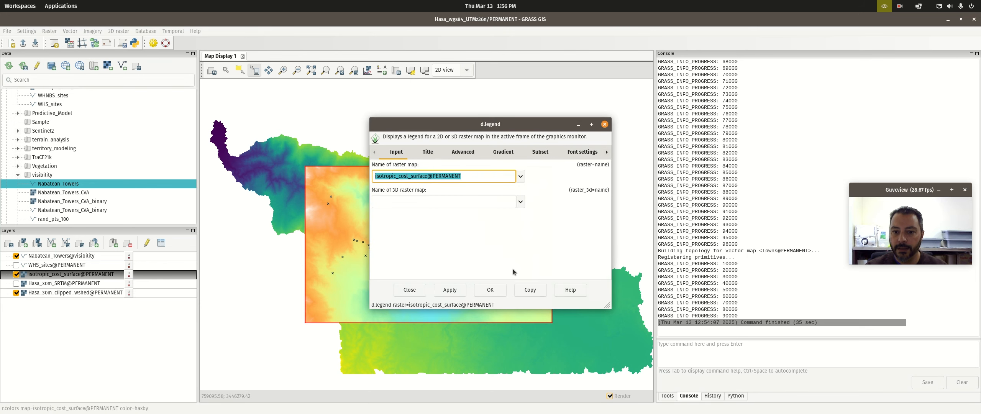
left_click_drag(608, 309, 771, 340)
left_click(578, 152)
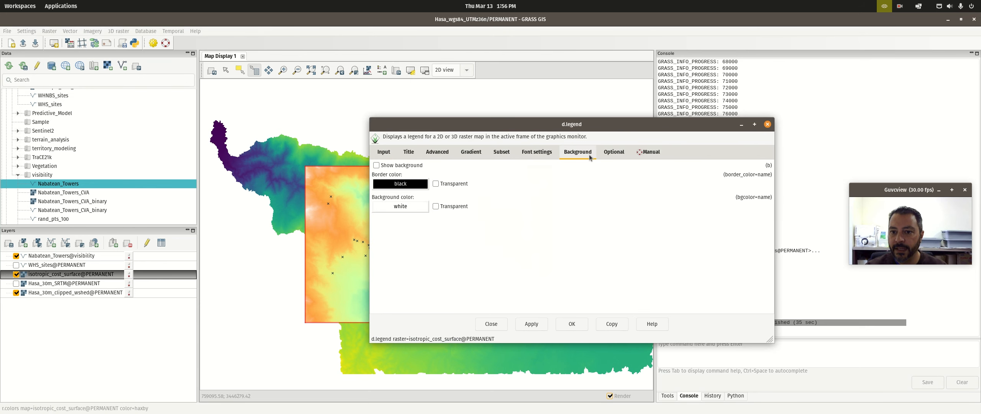
left_click(377, 165)
left_click(572, 324)
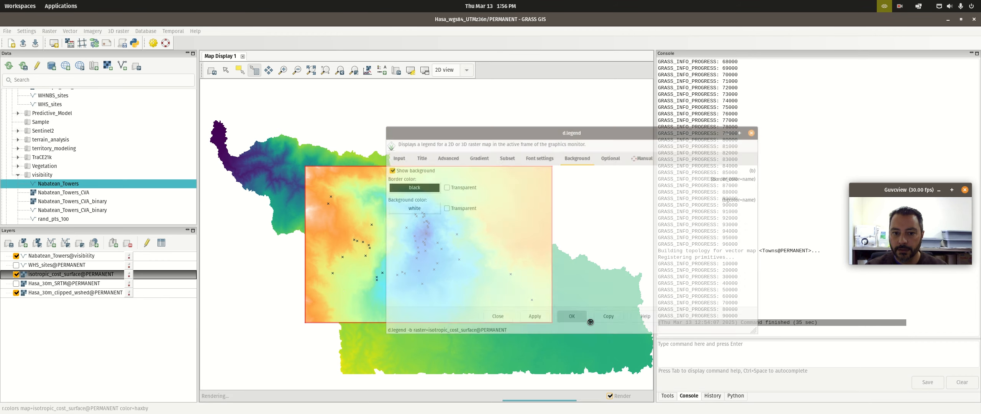
Shrink the raster legend and place it inside the upper-right corner of the cost surface on the map
right_click(253, 287)
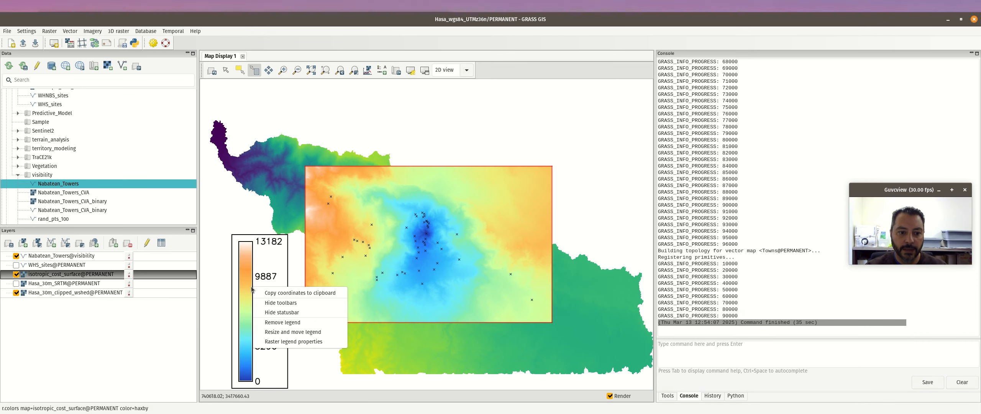
left_click(278, 332)
left_click_drag(516, 162, 529, 220)
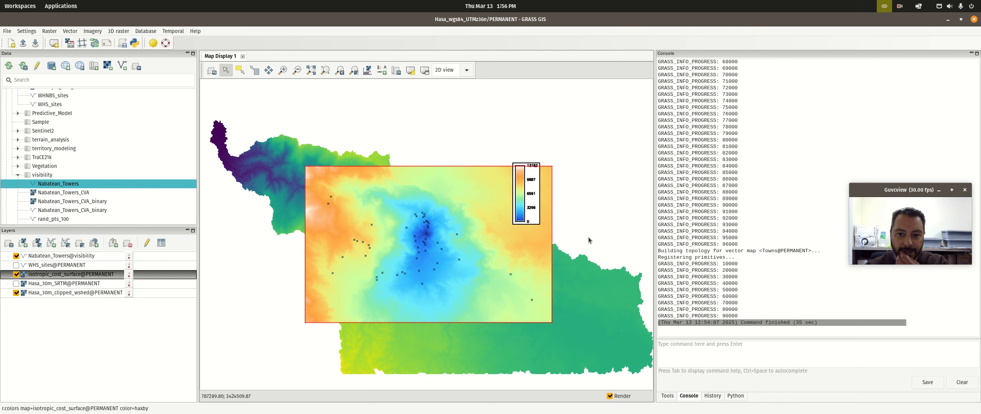
left_click(256, 71)
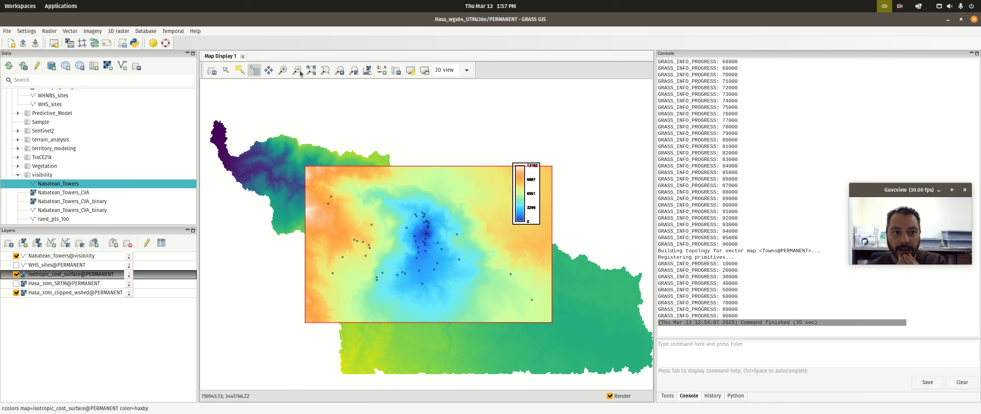
left_click(226, 70)
left_click_drag(530, 215, 531, 224)
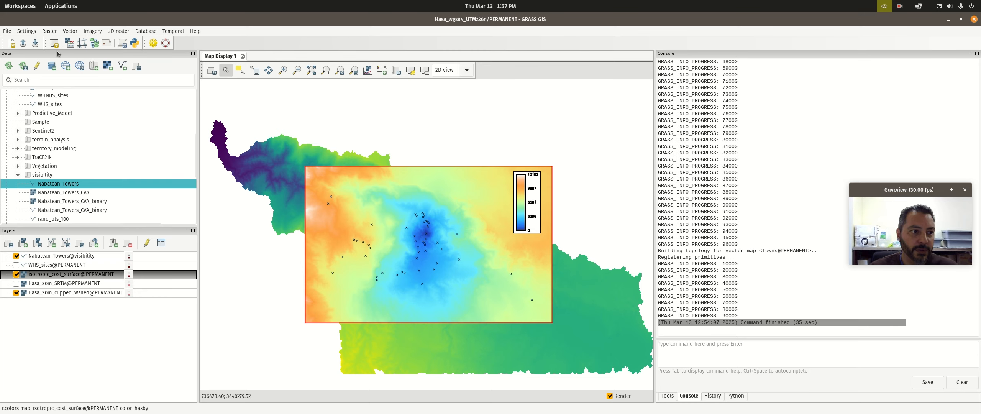
left_click(20, 5)
left_click(594, 273)
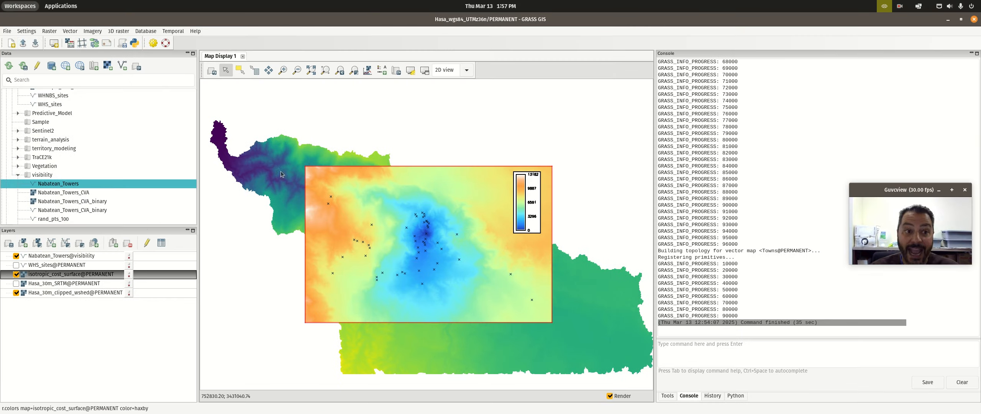
left_click(49, 31)
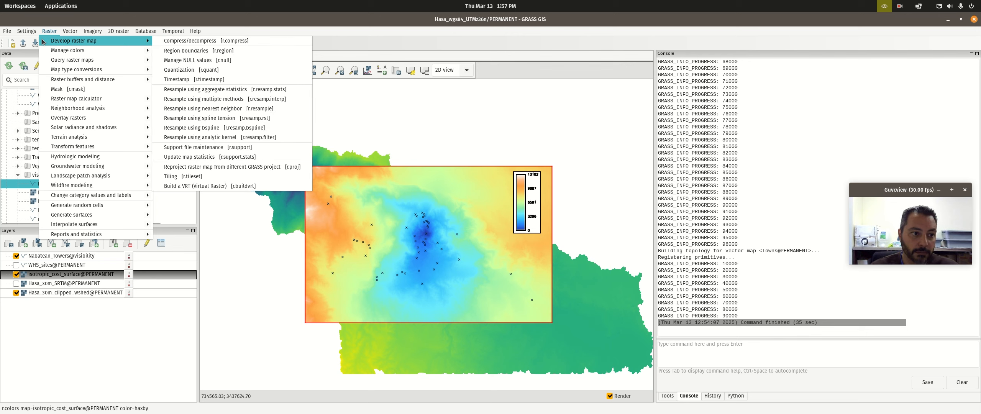
left_click(49, 31)
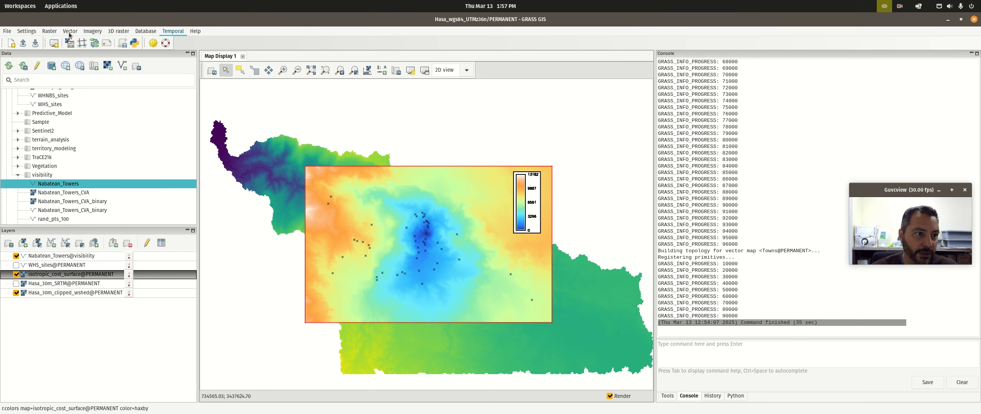
Open the r.walk cumulative movement costs tool and enlarge its dialog
left_click(50, 31)
mouse_move(93, 138)
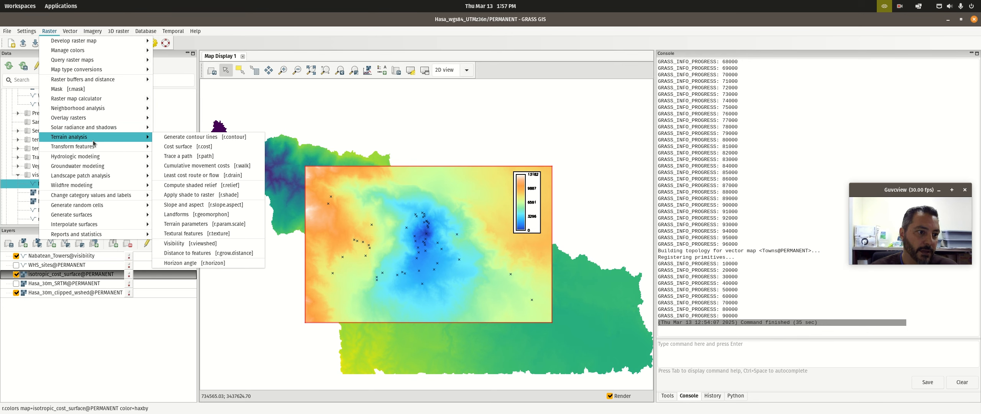
left_click(196, 167)
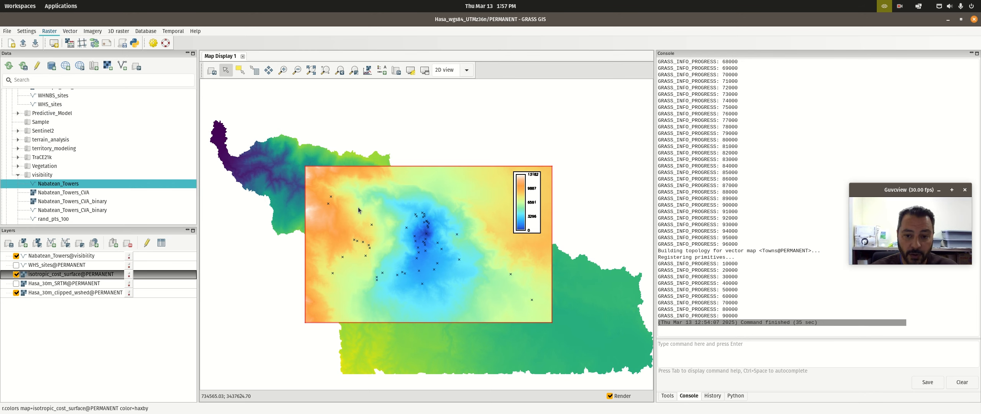
left_click_drag(450, 121, 345, 86)
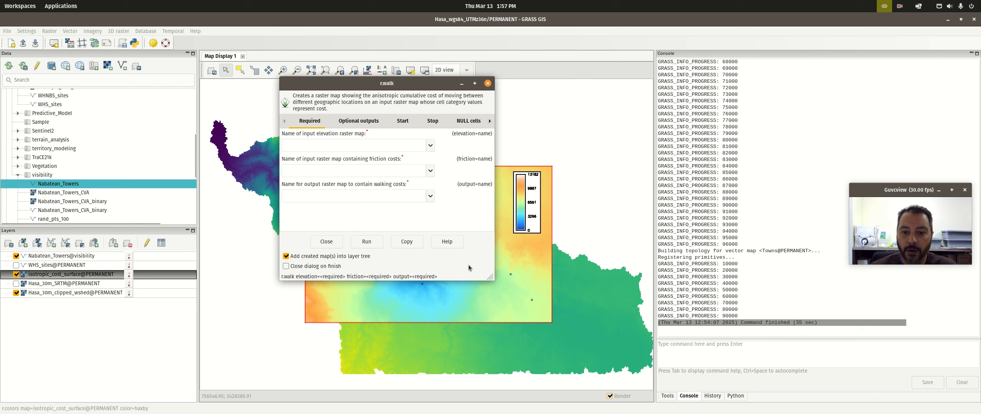
left_click_drag(571, 331, 581, 337)
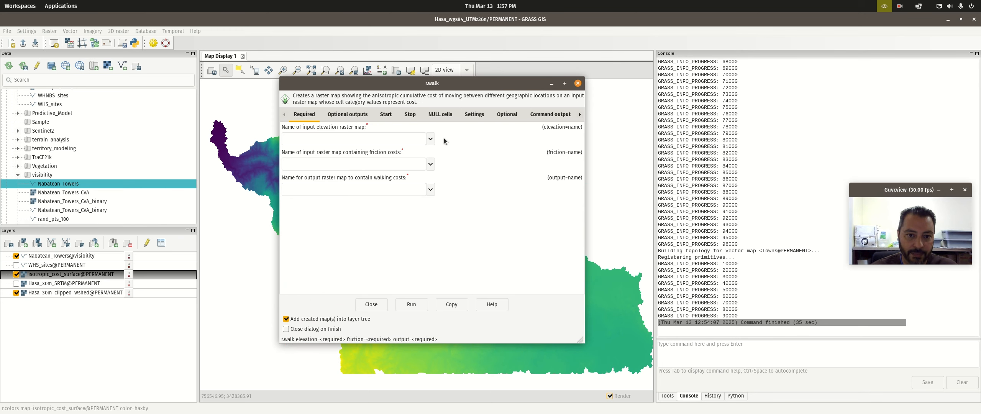
Set Hasa_30m_clipped_wshed@PERMANENT as the input elevation raster for r.walk
left_click(430, 139)
scroll(347, 189, "down", 5)
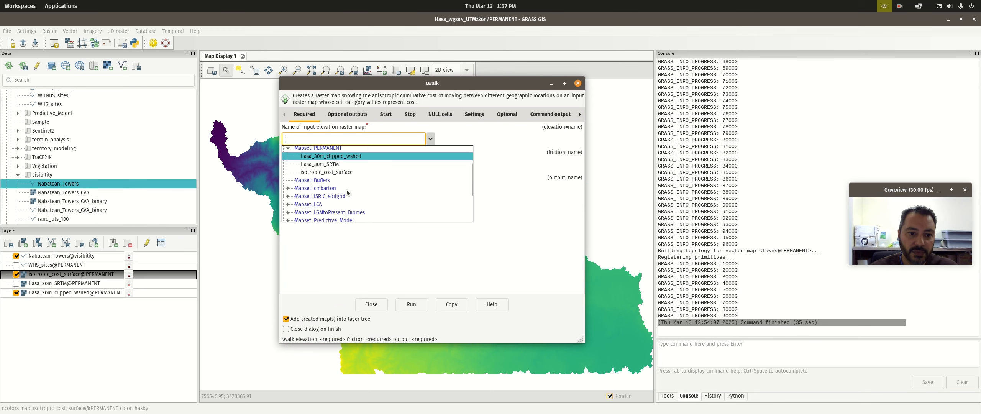
scroll(348, 192, "up", 2)
scroll(348, 192, "up", 1)
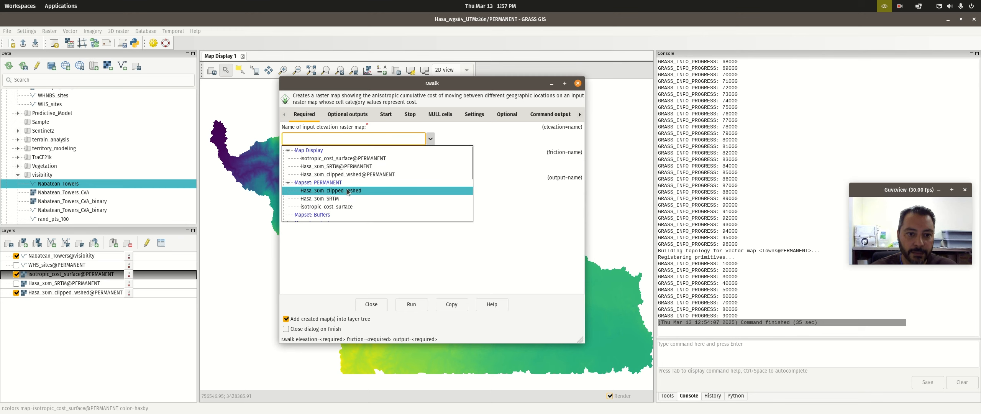
left_click(349, 175)
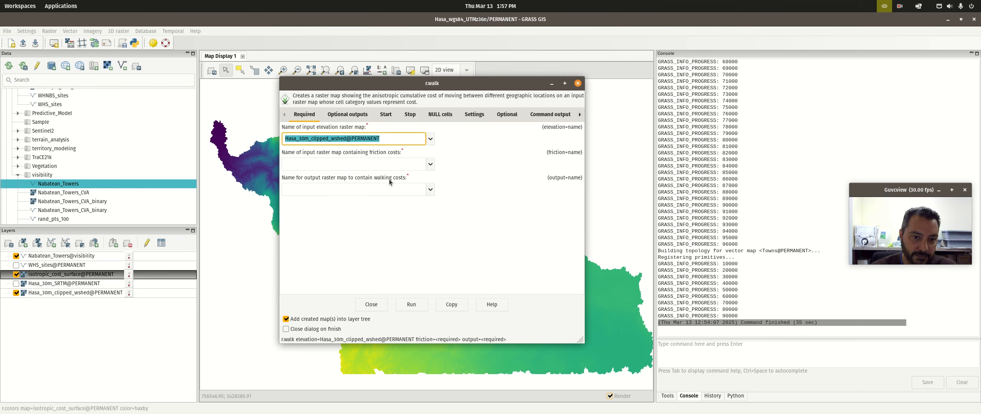
left_click(350, 165)
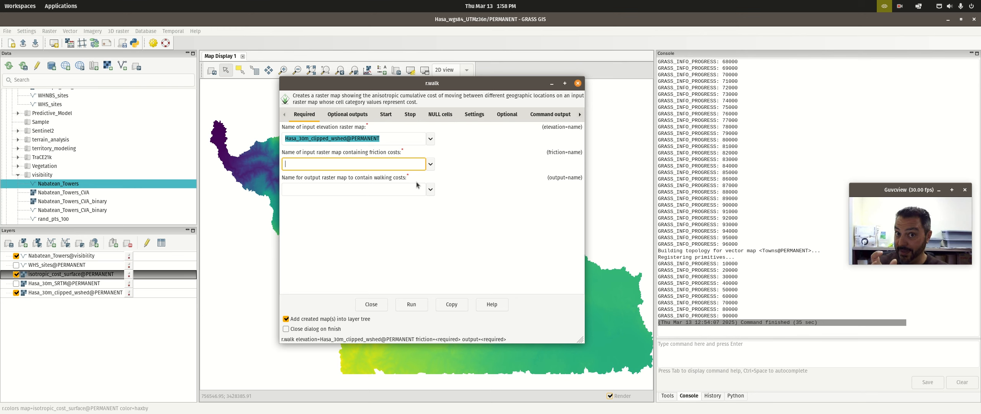
In the raster map calculator, enter the expression if(isnull( Hasa_30m_clipped_wshed@PERMANENT ), null(), 1) and name the output raster firction
left_click_drag(444, 82, 642, 75)
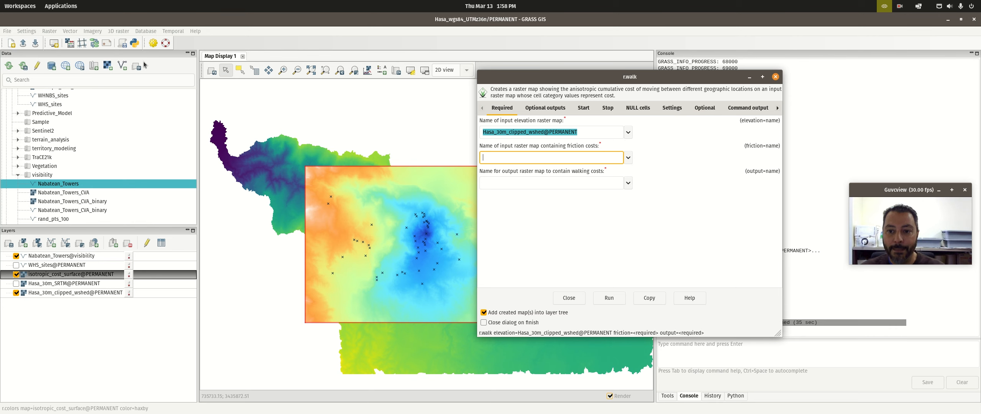
left_click(49, 32)
mouse_move(72, 101)
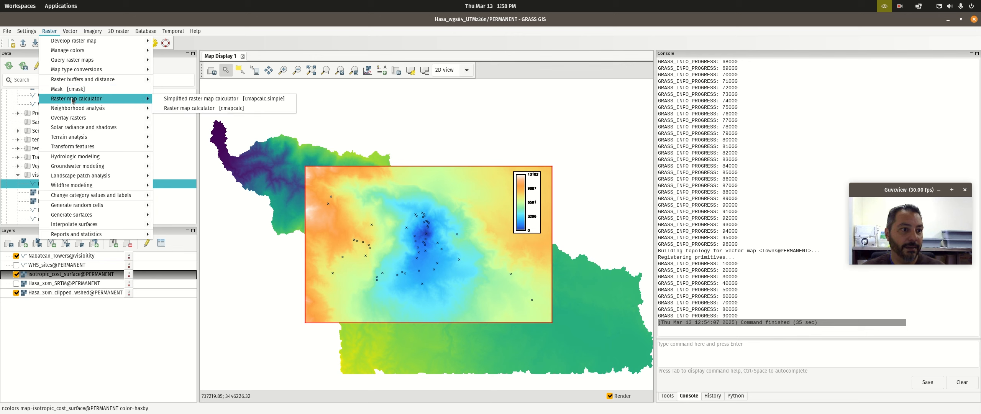
left_click(214, 108)
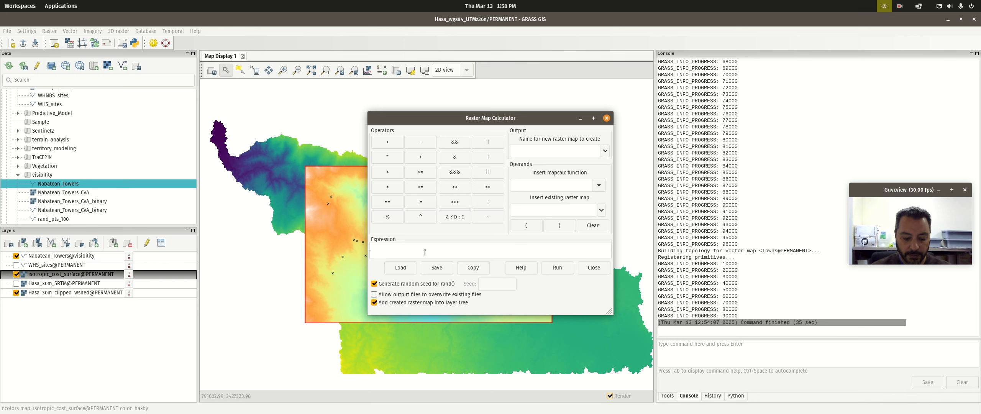
type("if")
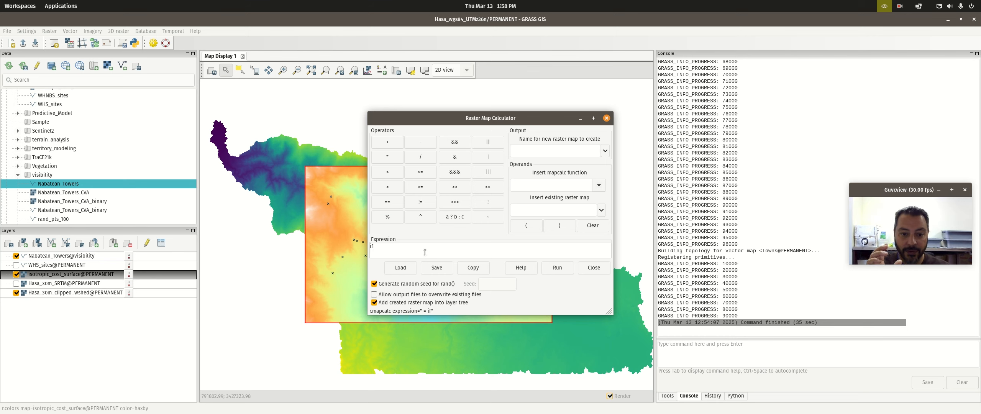
type("(isnull")
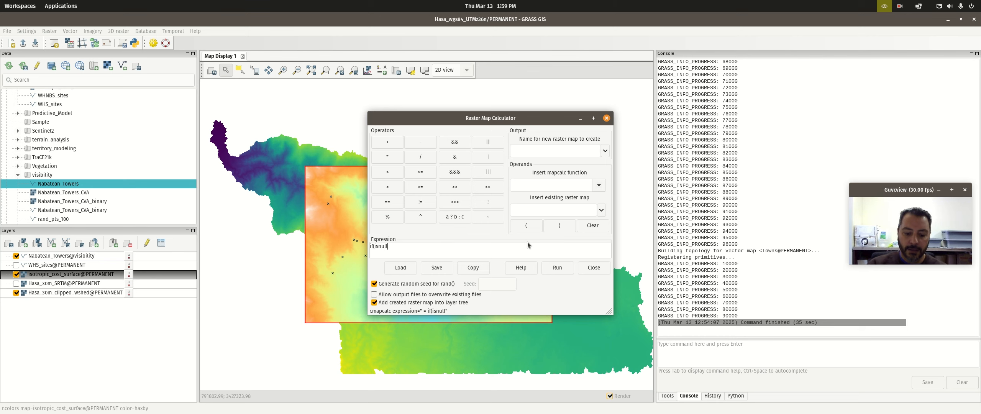
left_click(601, 210)
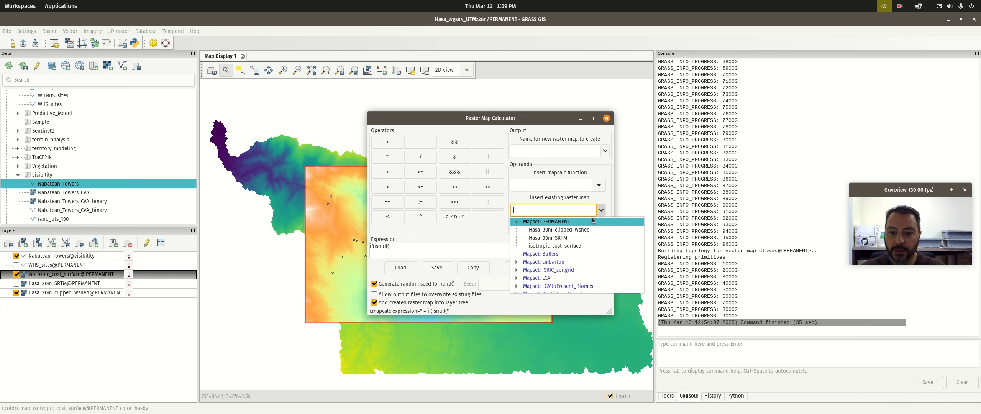
left_click(564, 231)
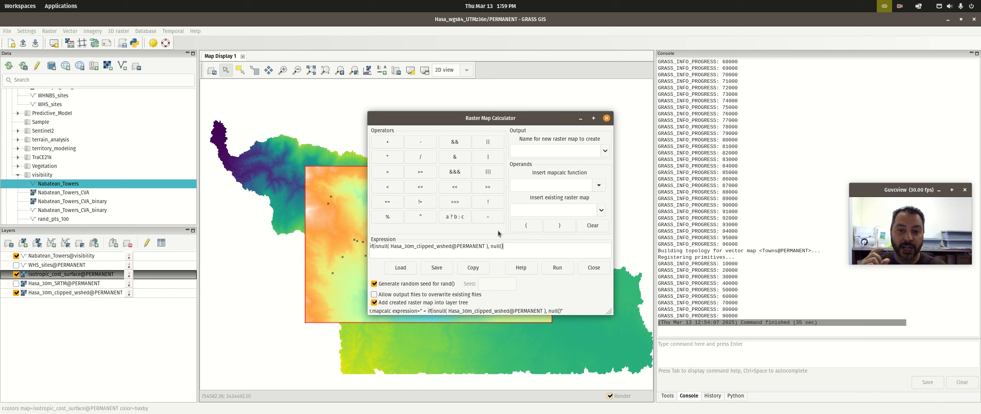
type(", 1")
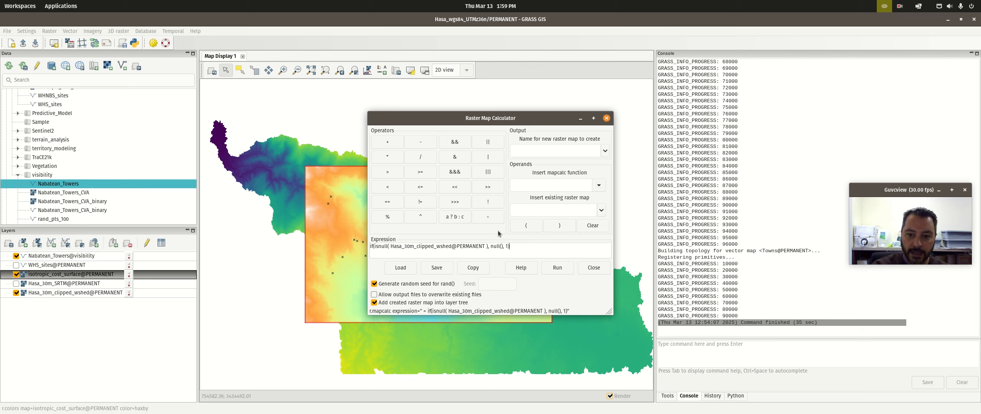
left_click(553, 150)
type("firction")
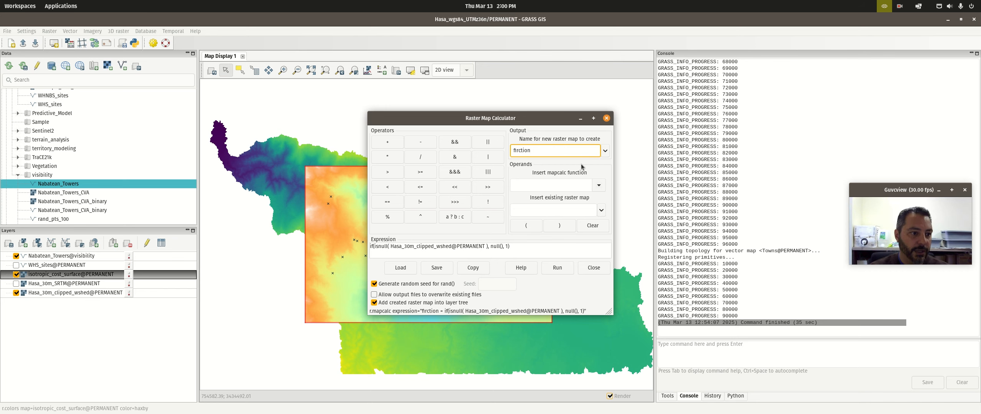
Create a new mapset named LCA2 in the Hasa_wgs84_UTMz36n project
scroll(63, 166, "up", 3)
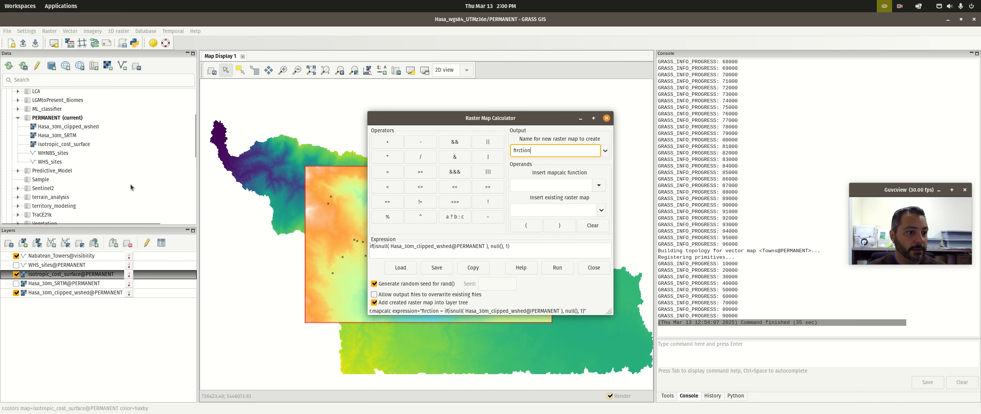
left_click(51, 145)
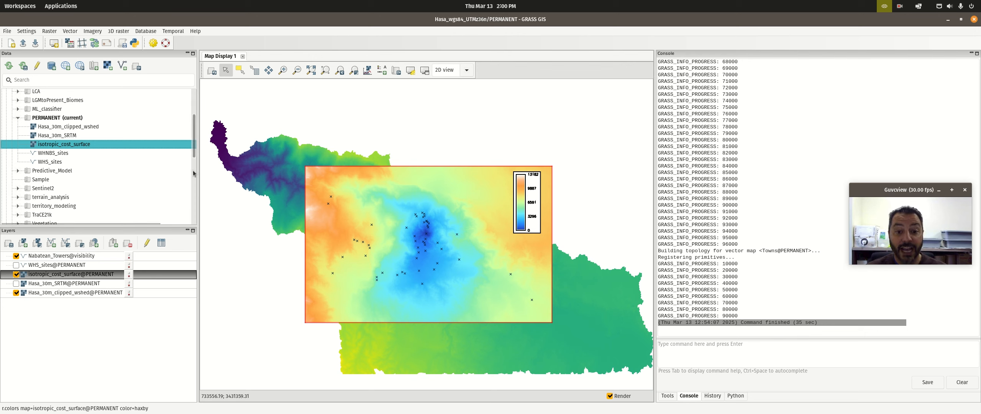
scroll(111, 164, "up", 3)
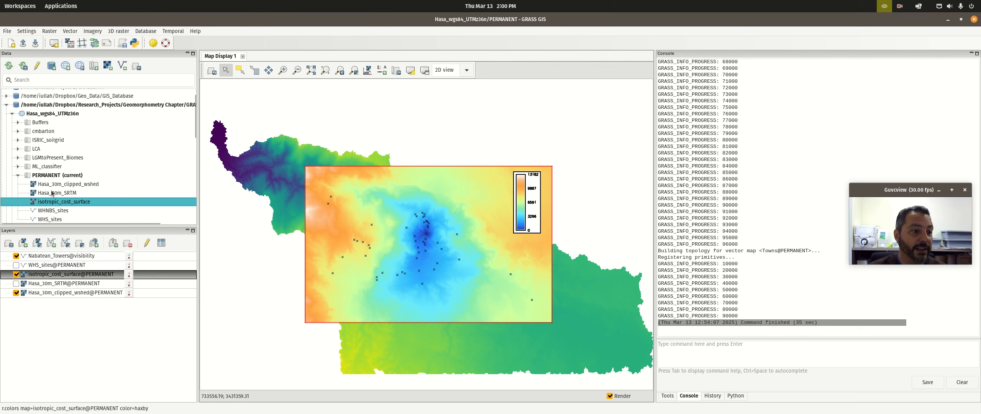
left_click(49, 114)
right_click(50, 115)
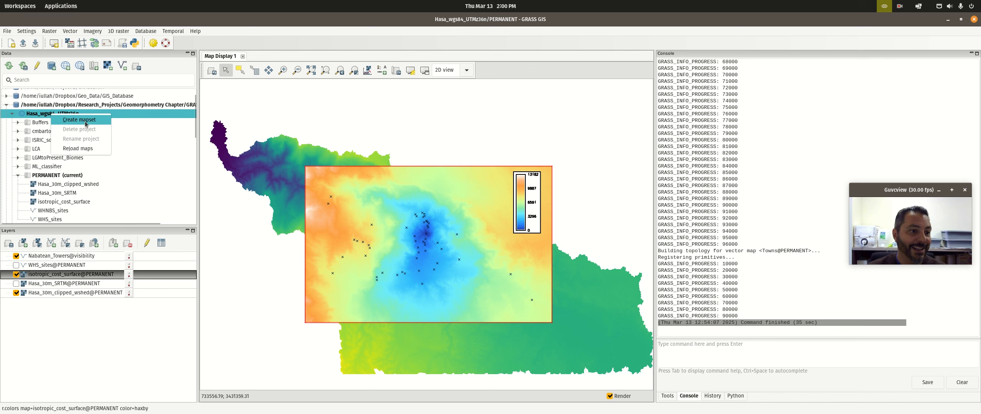
left_click(69, 119)
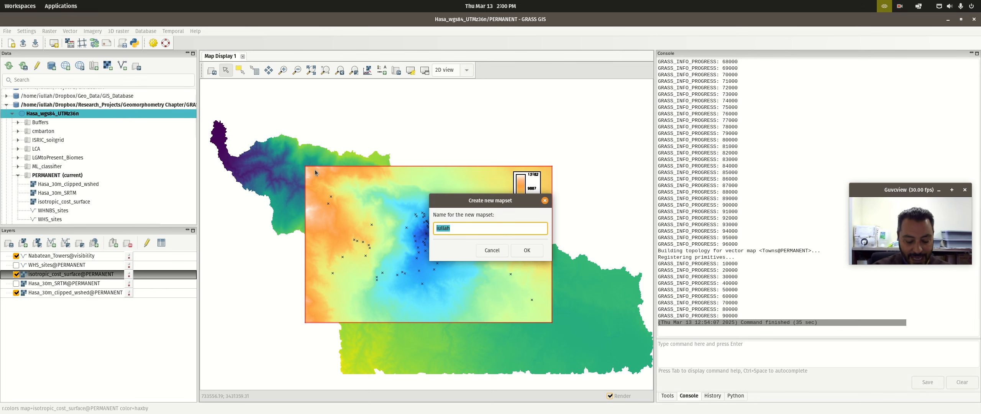
type("LCA2")
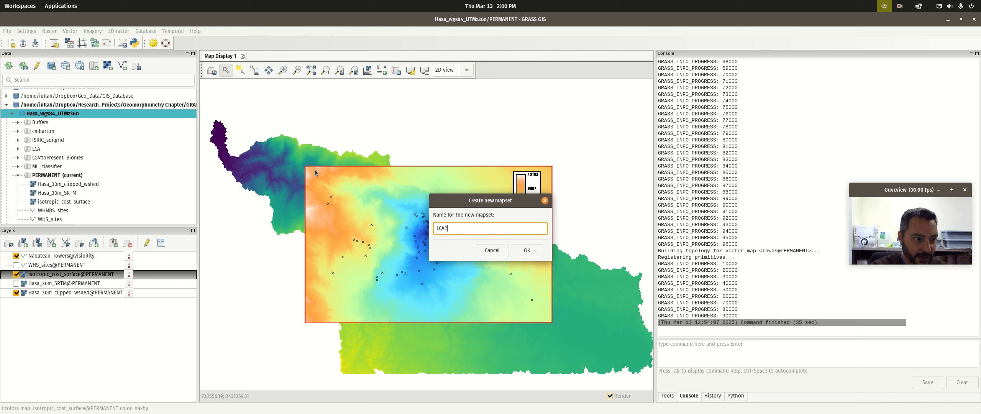
left_click(531, 249)
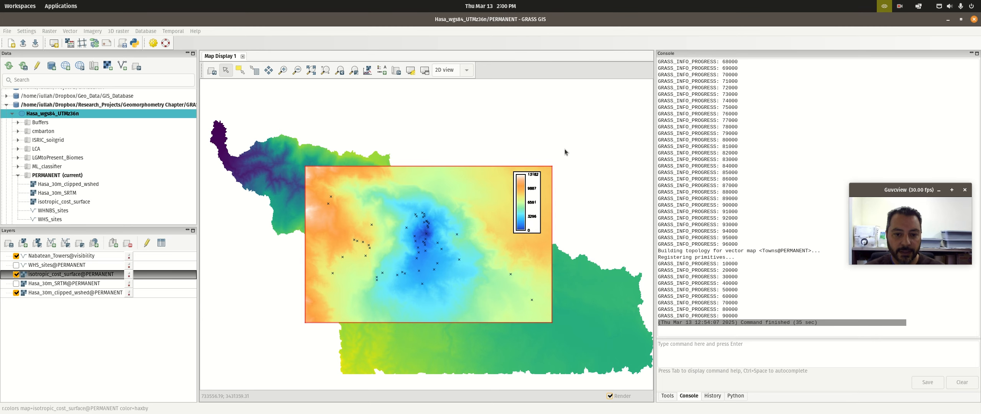
mouse_move(1, 0)
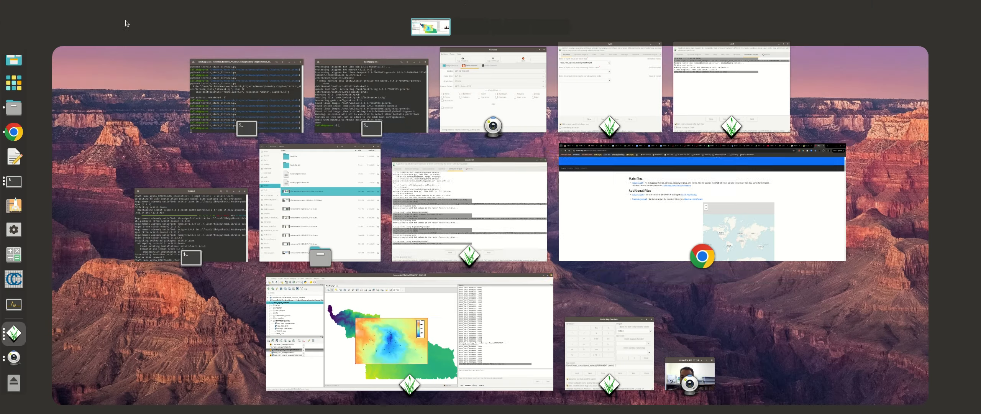
left_click(612, 358)
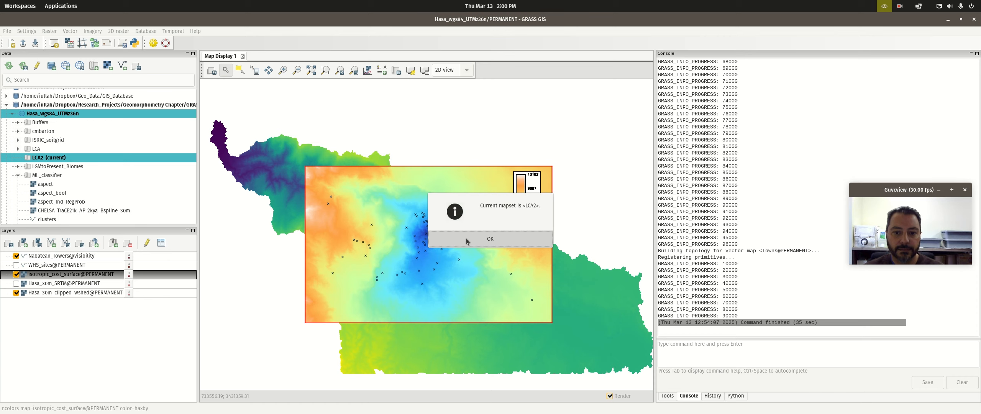
Return to the raster map calculator and run the firction expression in the LCA2 mapset
key("super")
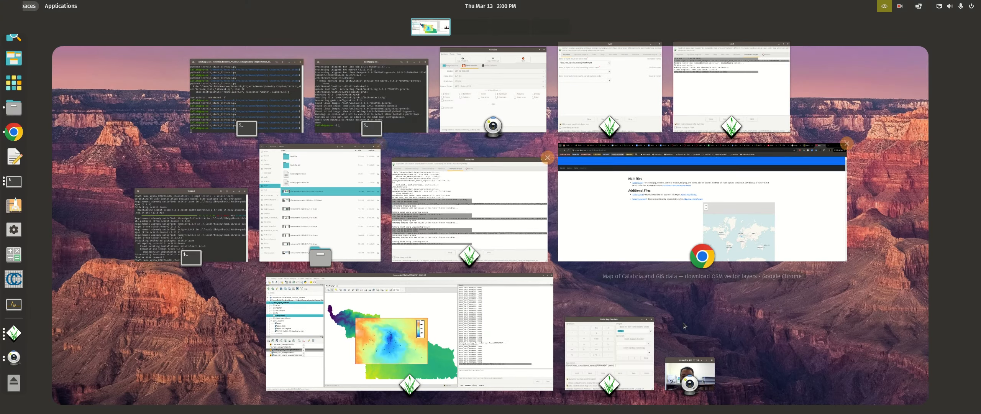
left_click(624, 349)
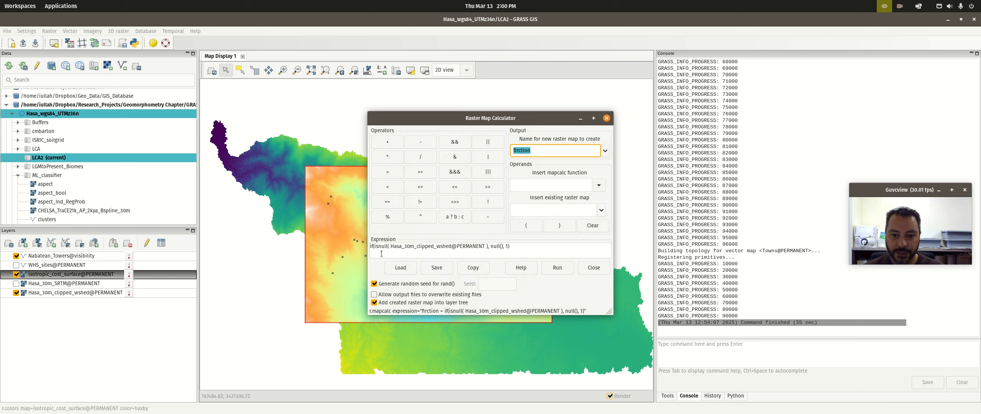
left_click(440, 267)
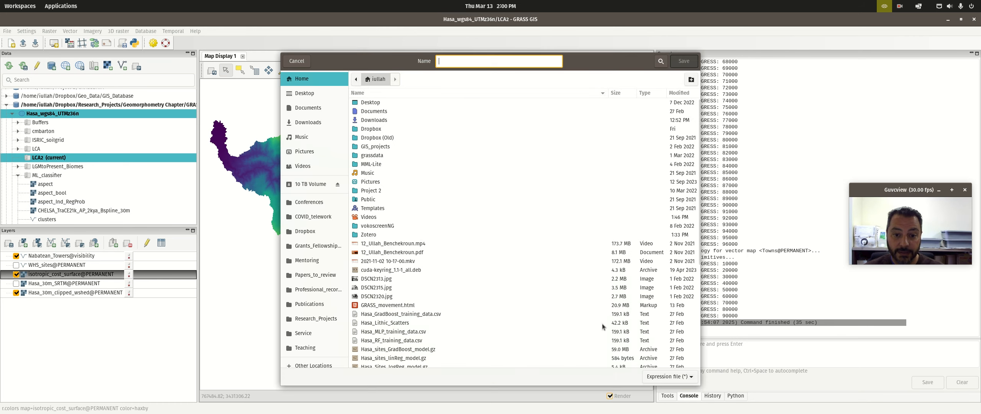
left_click(297, 61)
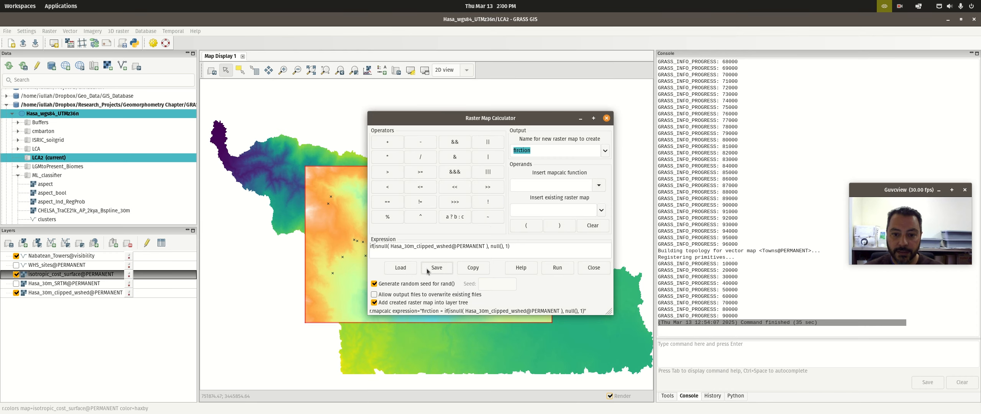
left_click(567, 270)
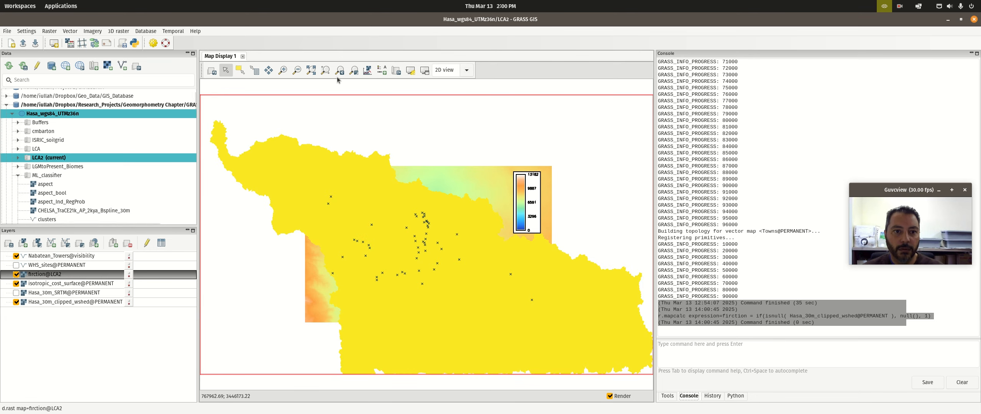
Query the firction raster's cell values at one point inside the watershed and one point outside it
left_click(254, 70)
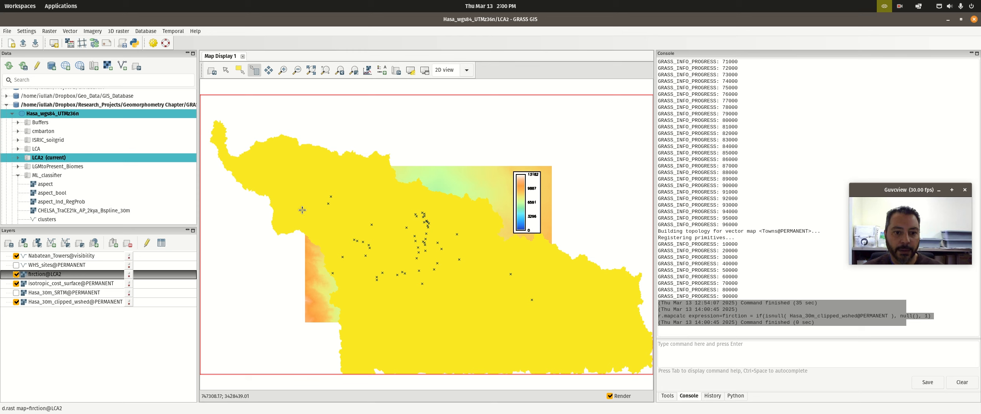
left_click(299, 207)
left_click(432, 312)
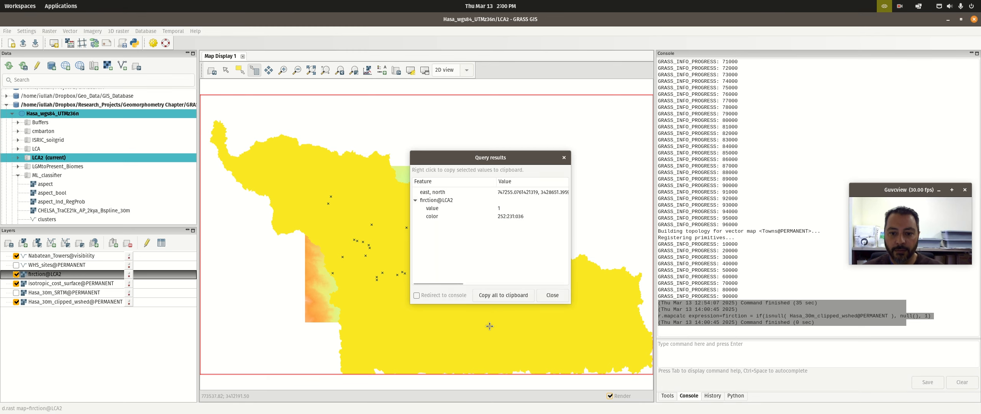
left_click(254, 237)
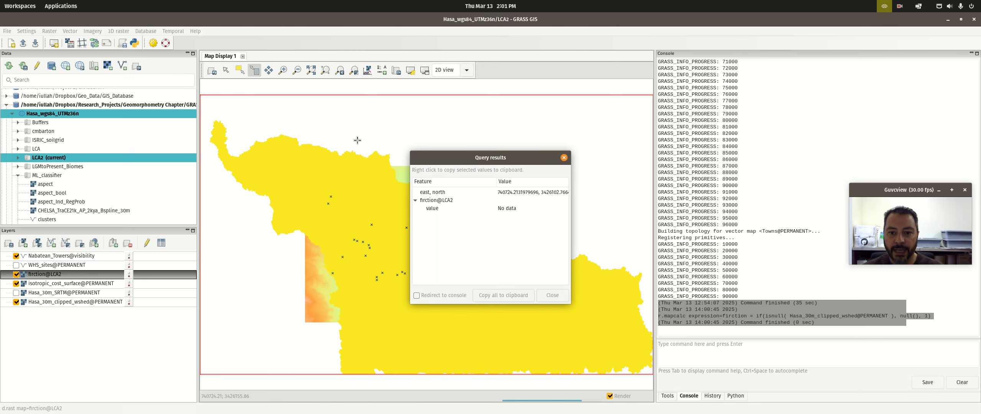
left_click(564, 158)
Hide the firction@LCA2 layer on the map display
right_click(46, 274)
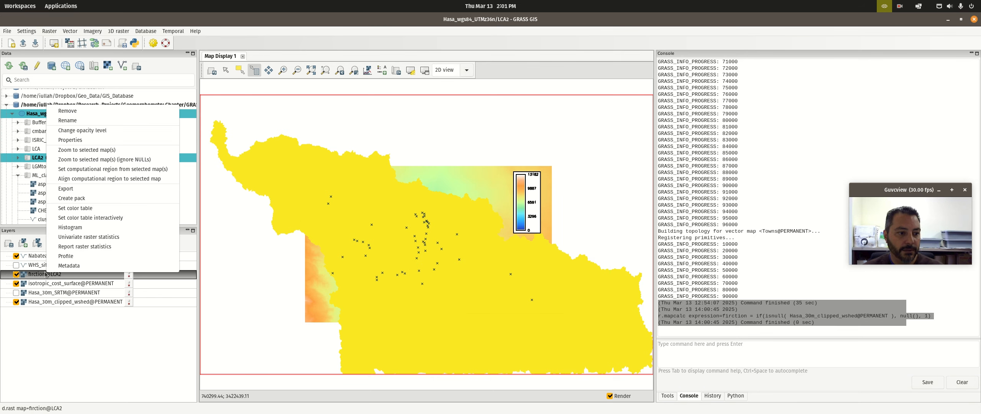
key("Escape")
left_click(16, 274)
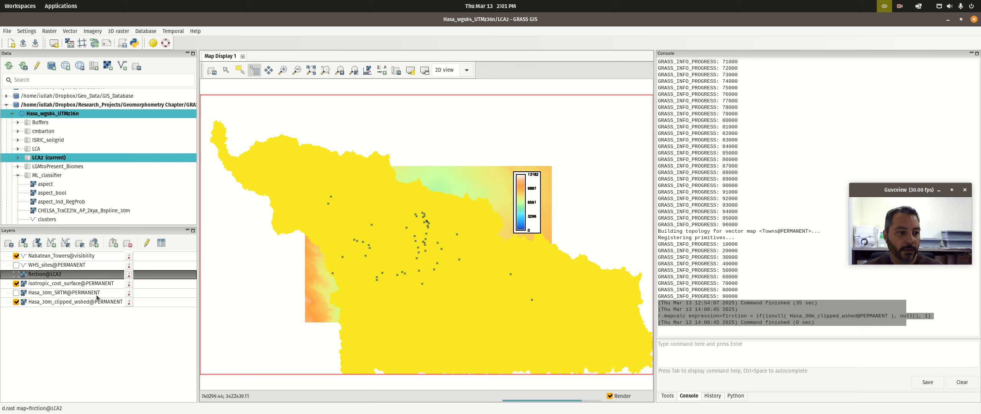
Return to r.walk, set firction@LCA2 as the friction cost raster and name the output raster Anisotropic_cost_surface
left_click(19, 6)
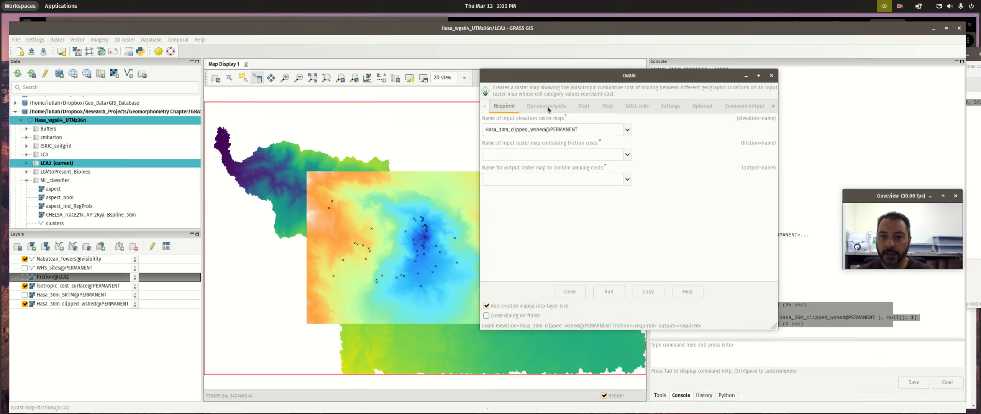
left_click(621, 85)
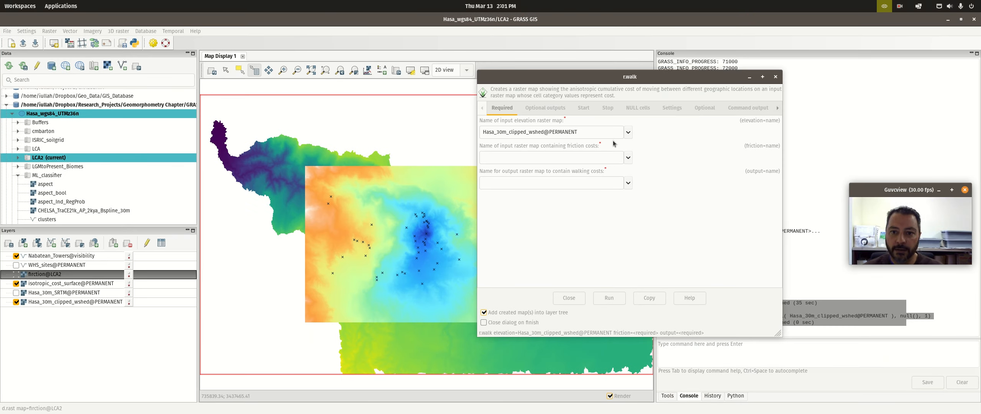
left_click(628, 158)
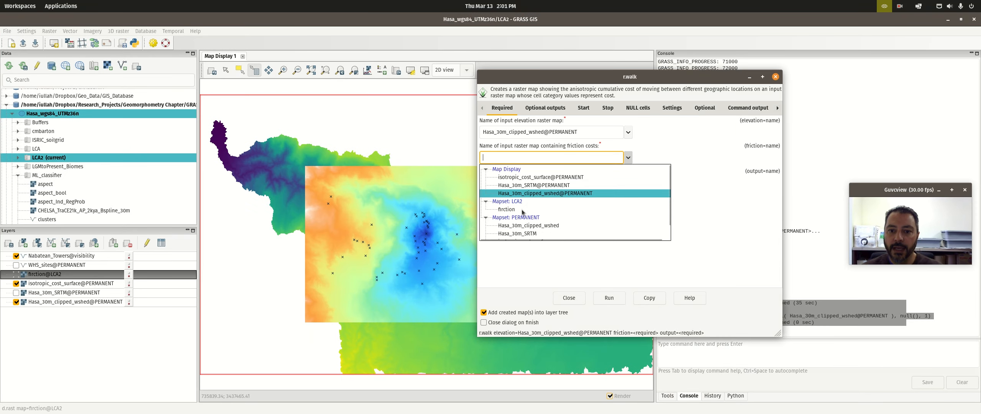
left_click(506, 210)
left_click(536, 184)
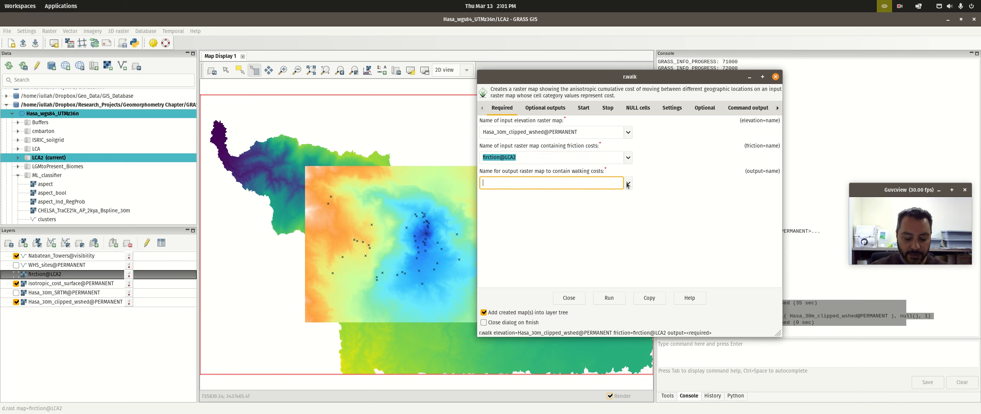
type("Anisotropic")
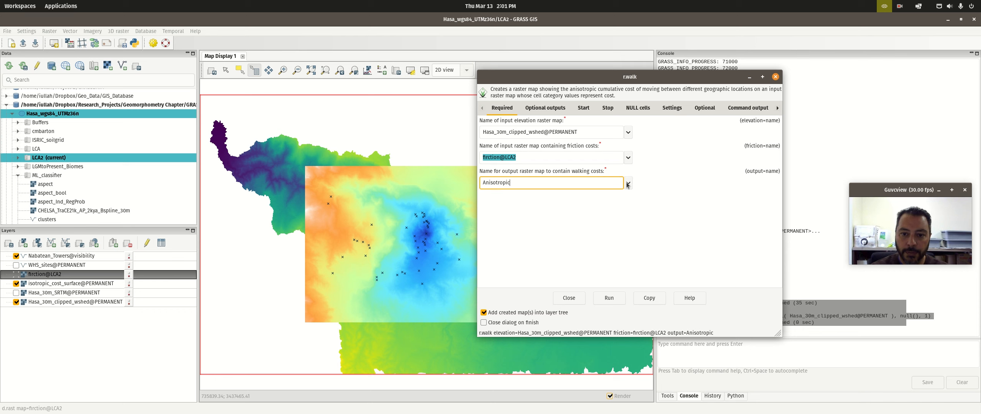
type("_cost_s")
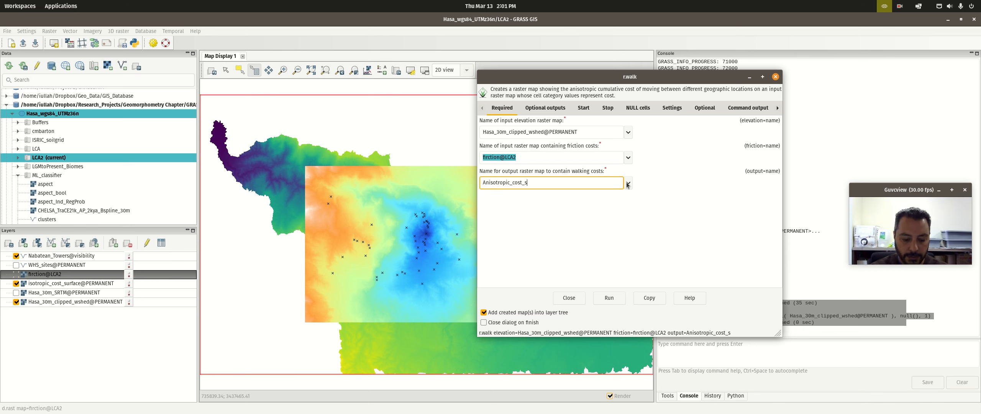
type("urface")
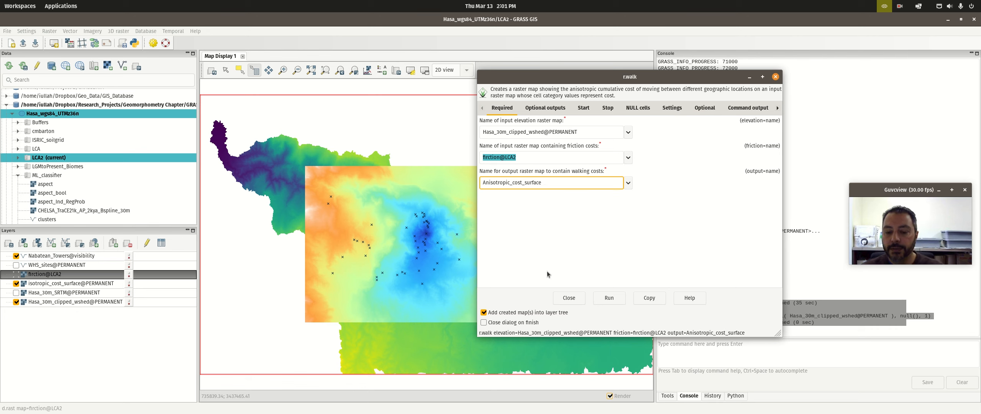
Paste the copied tower coordinates, about 764794.68, 3424972.03, as r.walk's starting point
left_click(545, 107)
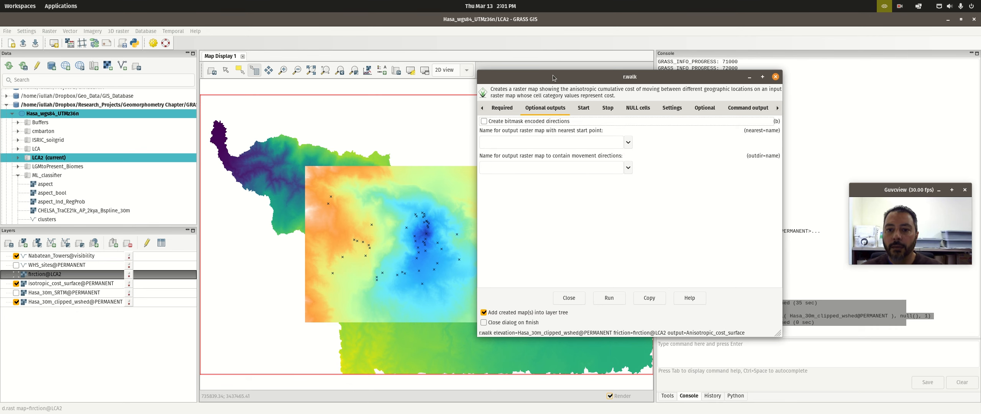
left_click_drag(536, 78, 451, 63)
left_click(474, 152)
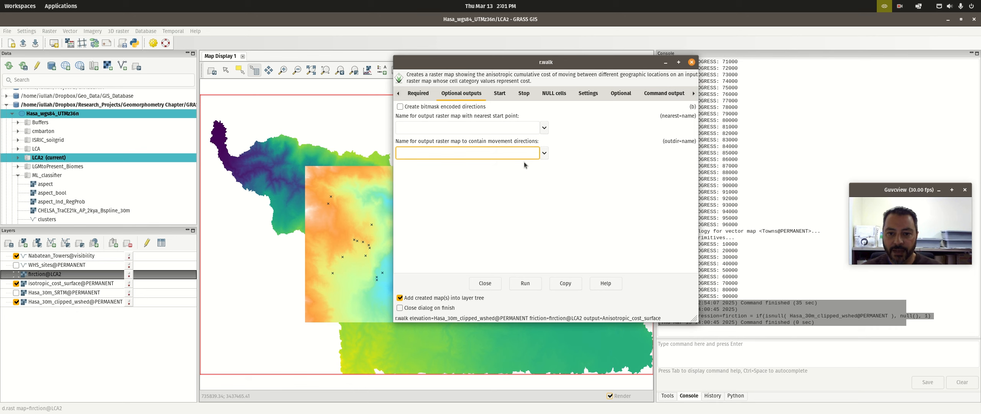
left_click(499, 93)
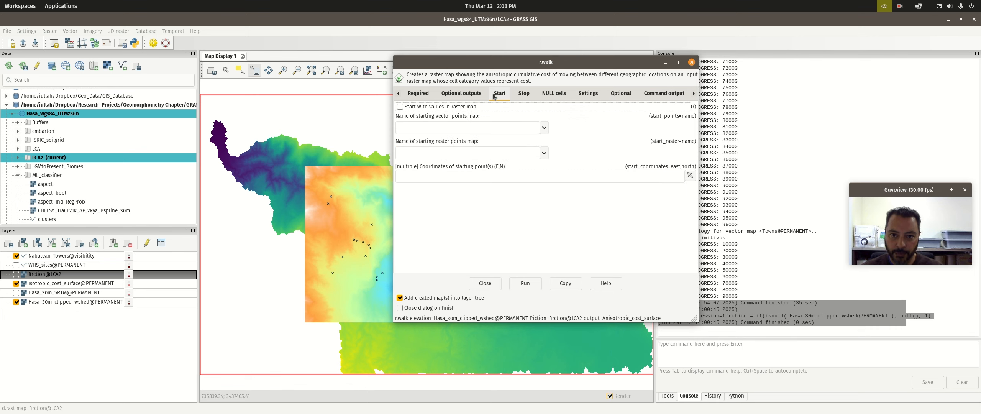
left_click(462, 175)
right_click(459, 174)
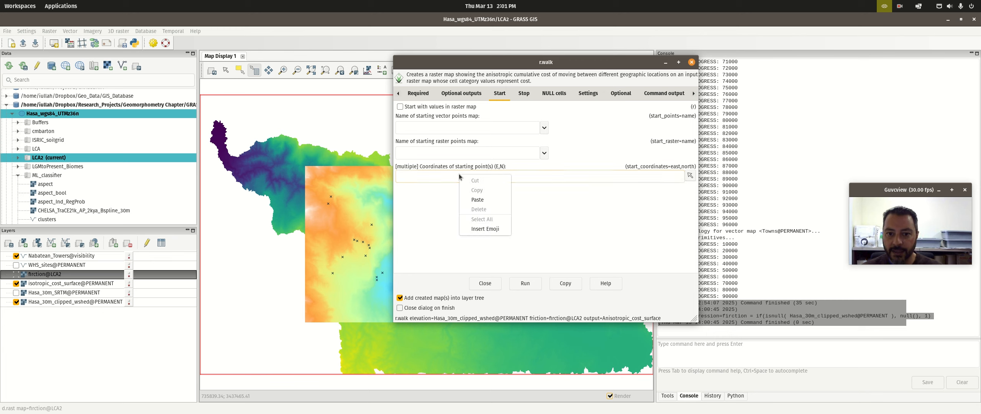
left_click(476, 201)
left_click_drag(489, 177, 398, 177)
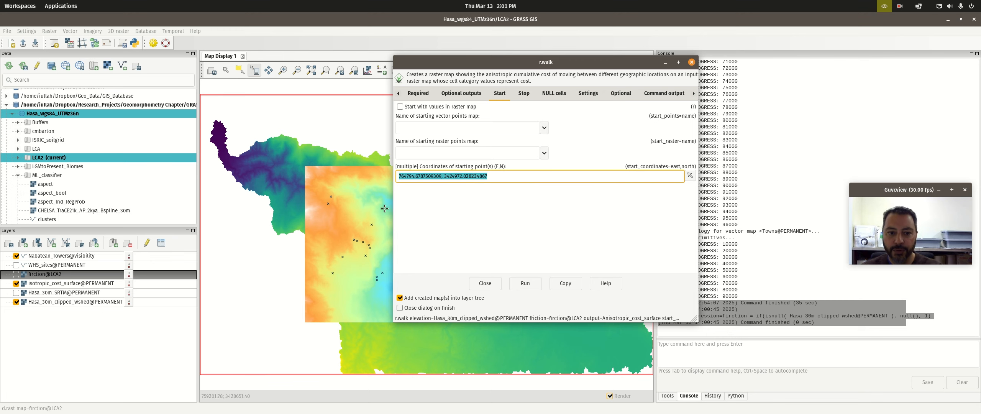
left_click_drag(470, 65, 671, 65)
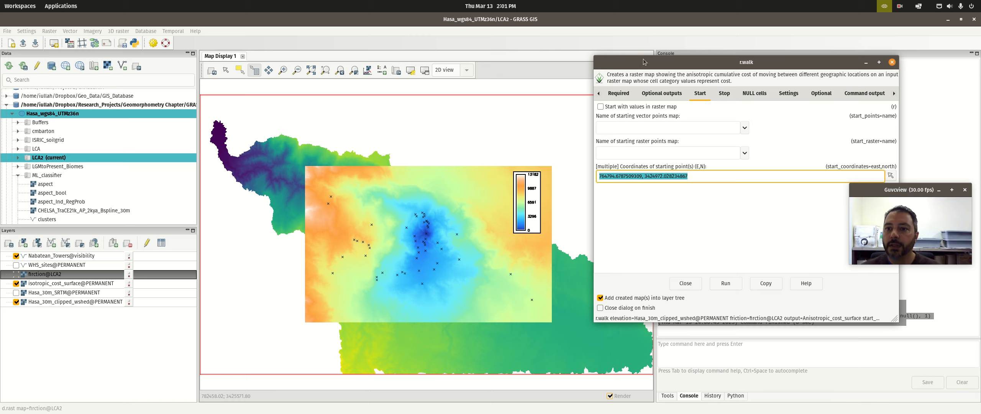
left_click_drag(645, 62, 532, 36)
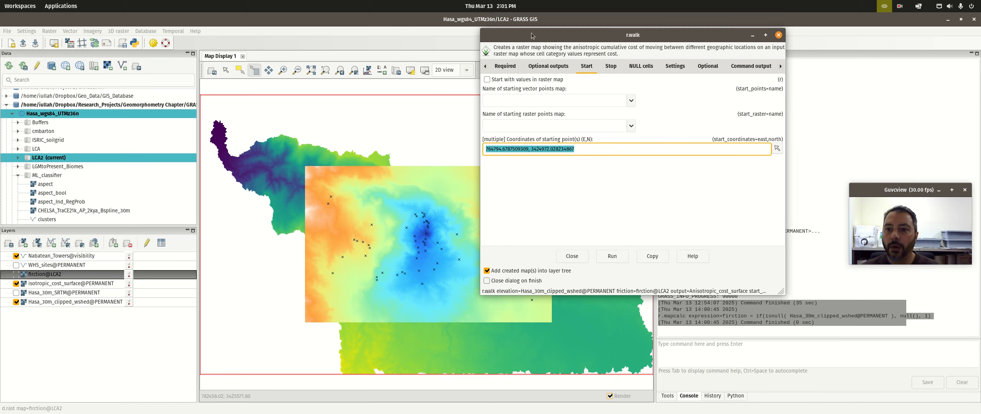
Review r.walk's null cell options, walking energy coefficients, lambda coefficient and slope factor
left_click(612, 66)
left_click(648, 67)
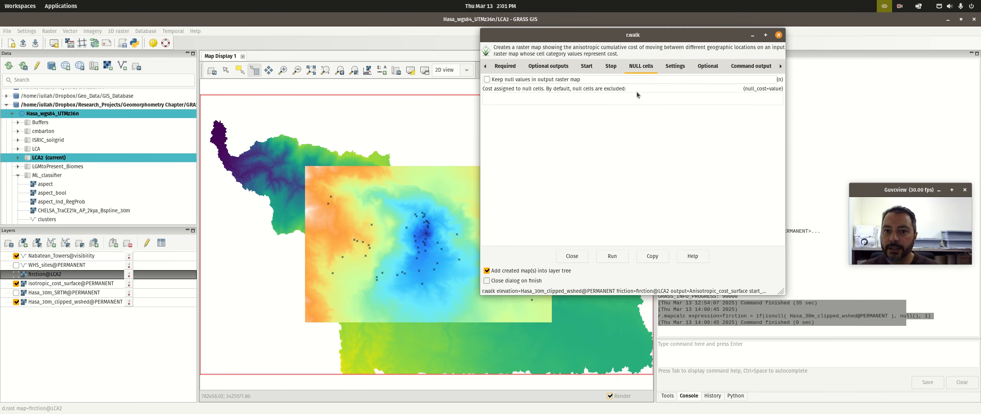
left_click(675, 67)
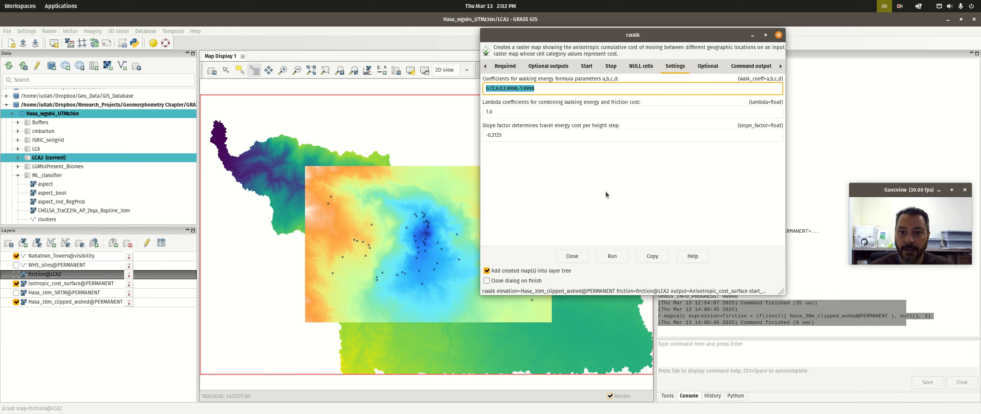
left_click(541, 92)
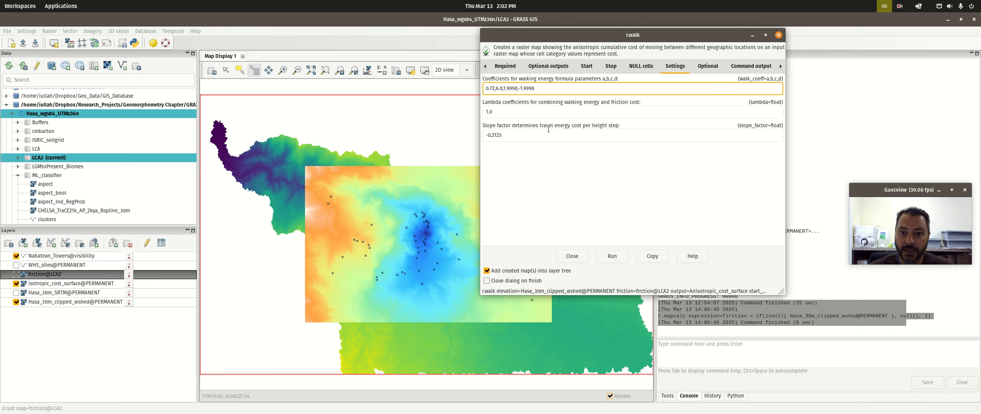
left_click(548, 139)
left_click_drag(531, 138, 461, 134)
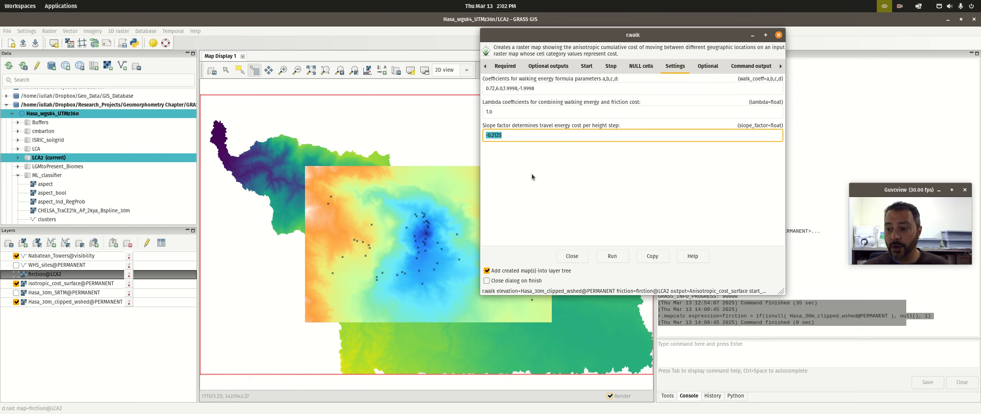
Enable the Knight's move option, set r.walk's maximum memory to 30000 MB and run the module
left_click(709, 66)
left_click(487, 79)
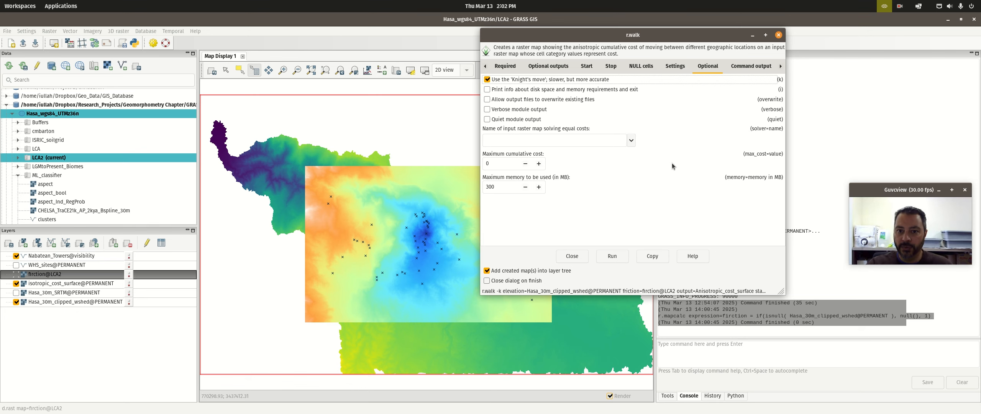
left_click(508, 191)
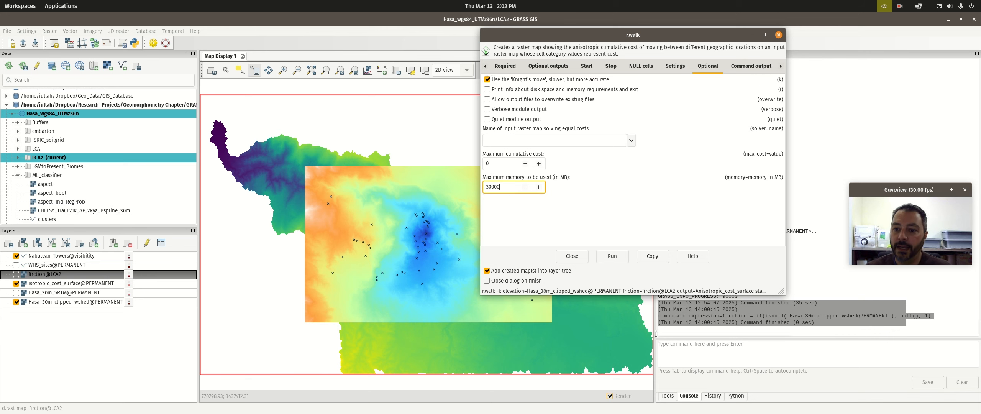
left_click(617, 259)
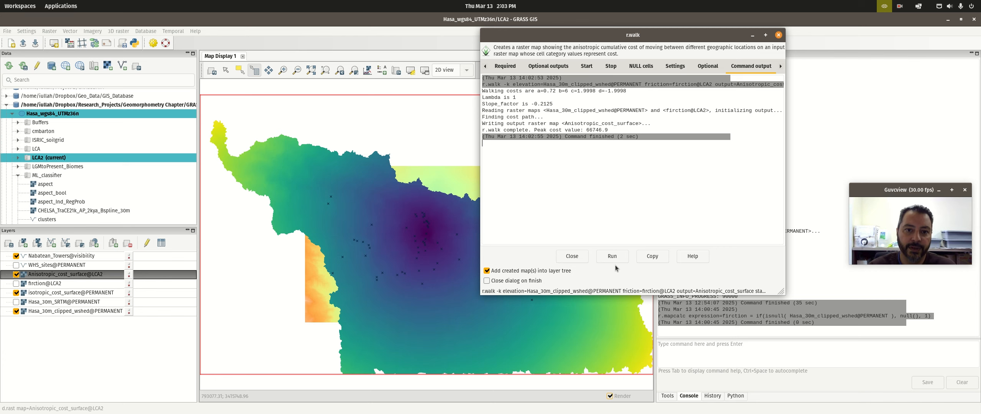
Apply the haxby color table to Anisotropic_cost_surface@LCA2 with r.colors and close the dialog
left_click(54, 275)
right_click(54, 275)
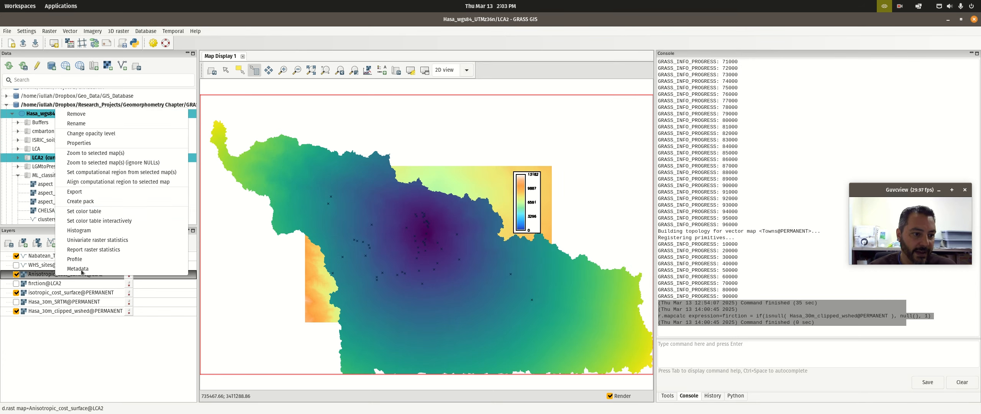
left_click(106, 210)
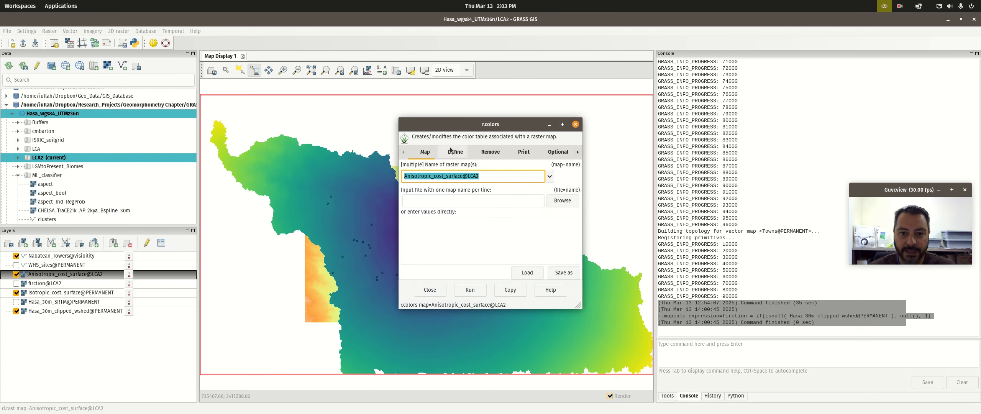
left_click(451, 150)
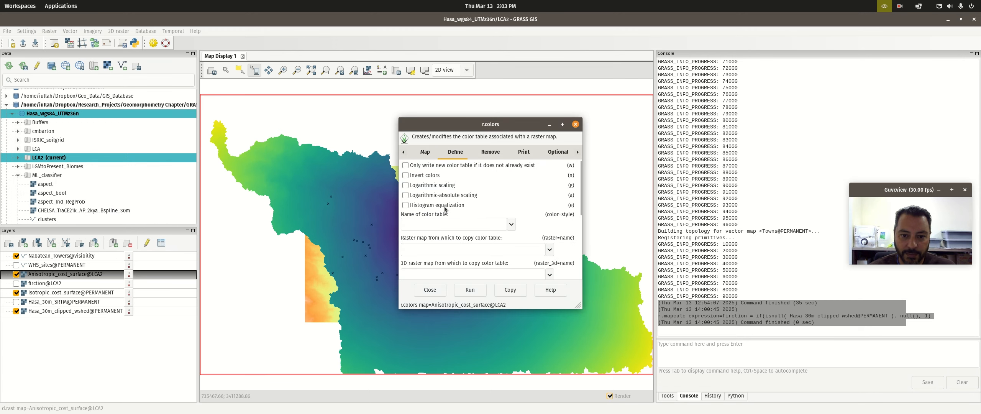
left_click(512, 225)
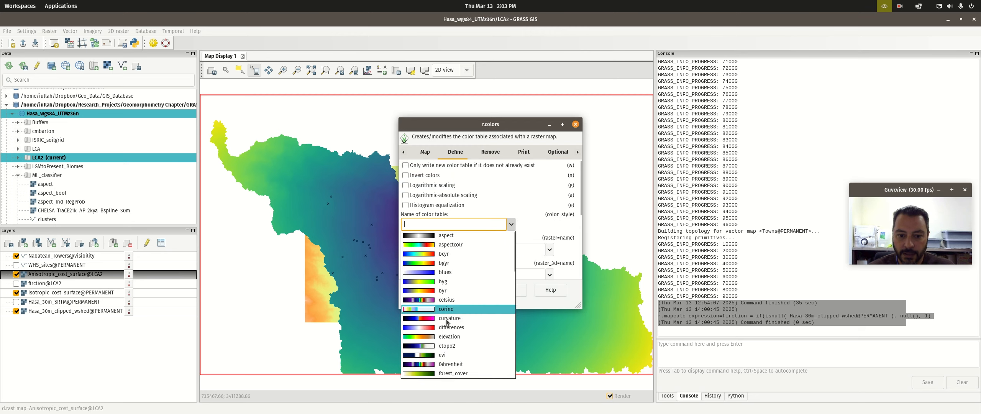
scroll(447, 321, "down", 12)
scroll(444, 336, "up", 3)
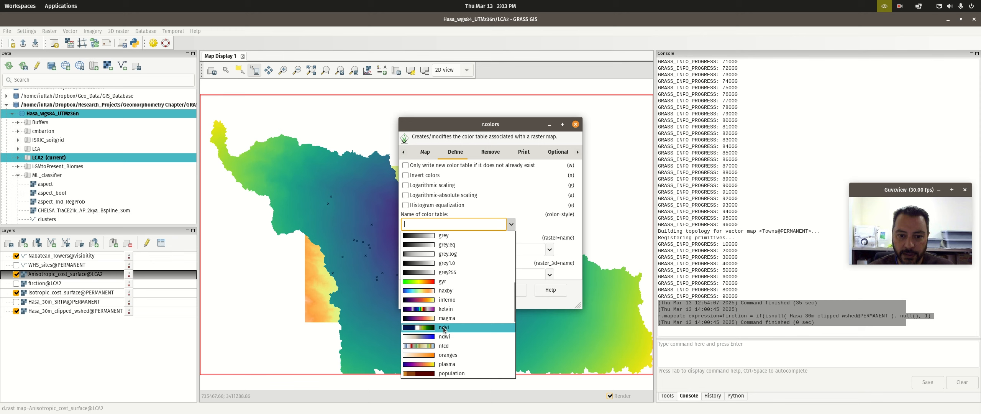
left_click(440, 292)
left_click(477, 295)
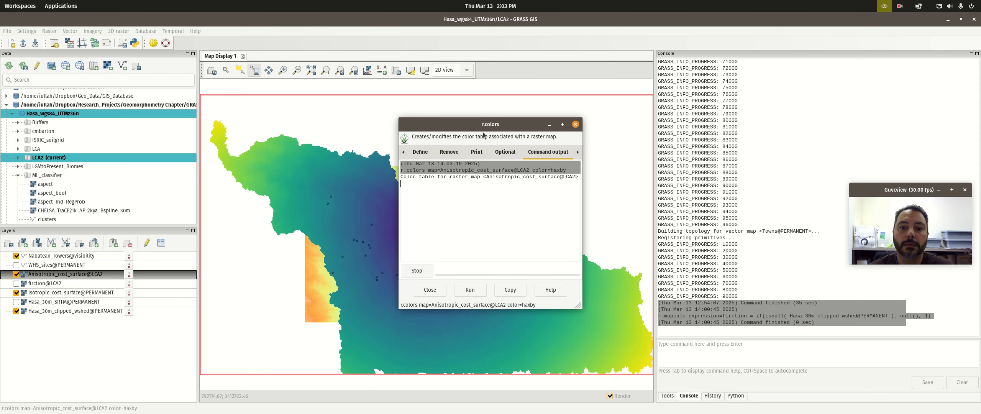
left_click_drag(515, 128, 843, 105)
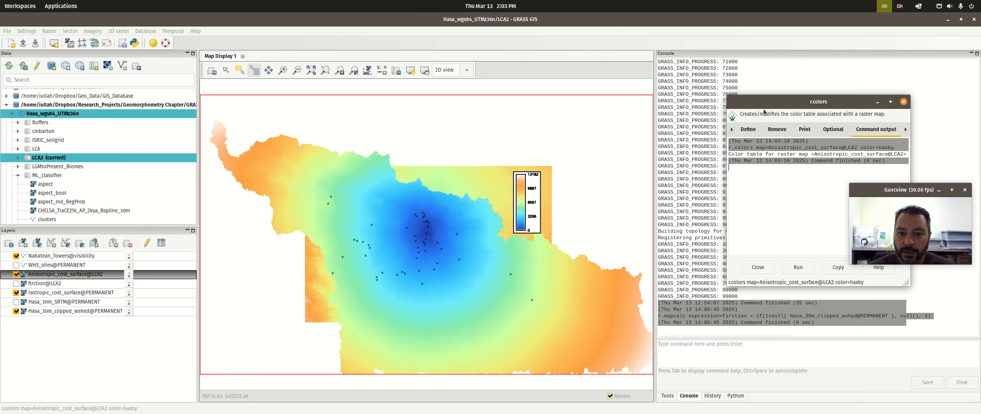
left_click(904, 102)
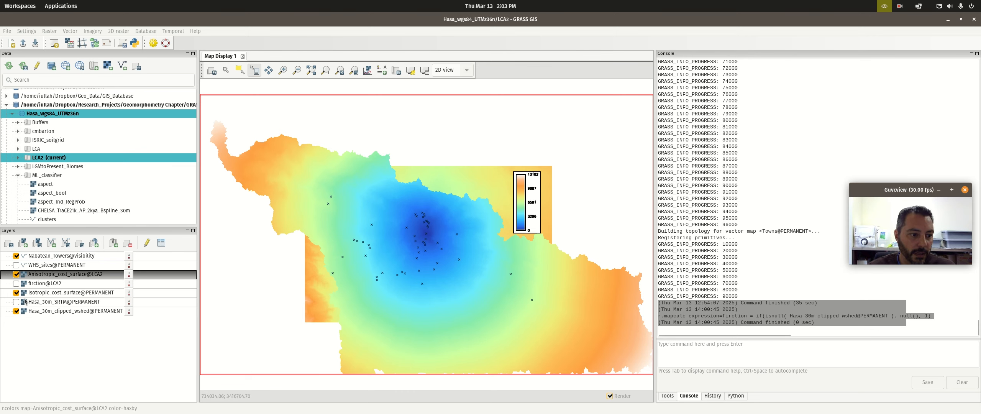
Compare the anisotropic and isotropic cost surfaces over the whole study area by switching Anisotropic_cost_surface@LCA2 on and off
left_click(16, 275)
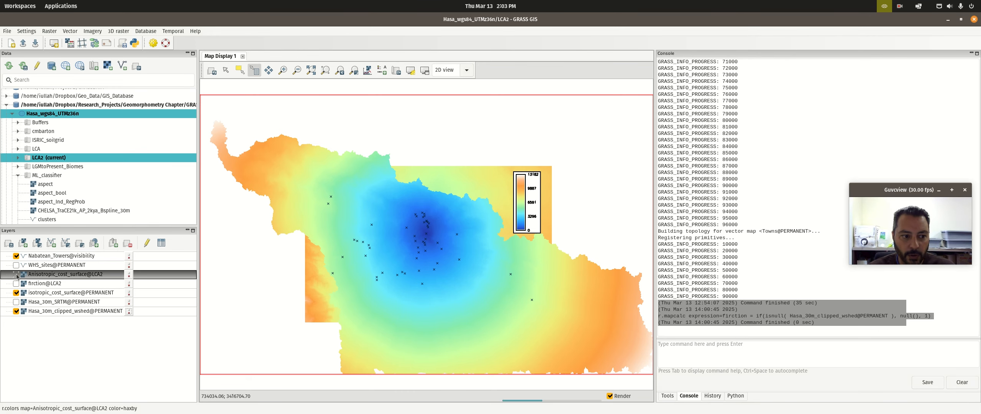
left_click(16, 274)
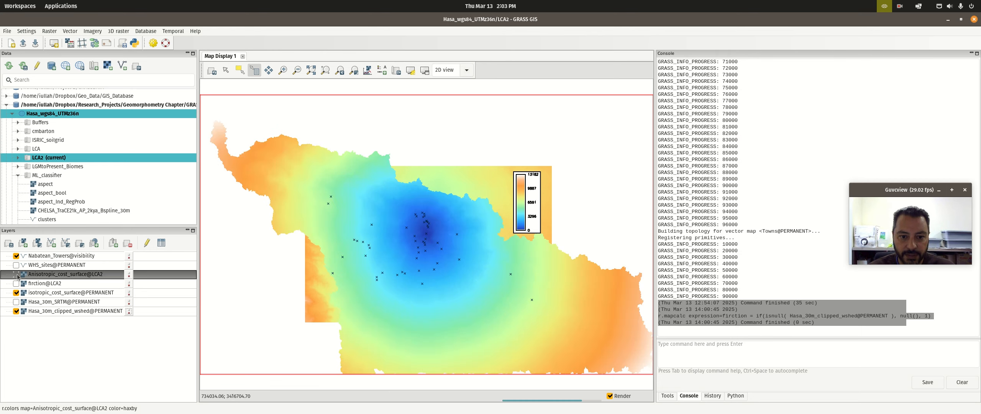
left_click(16, 274)
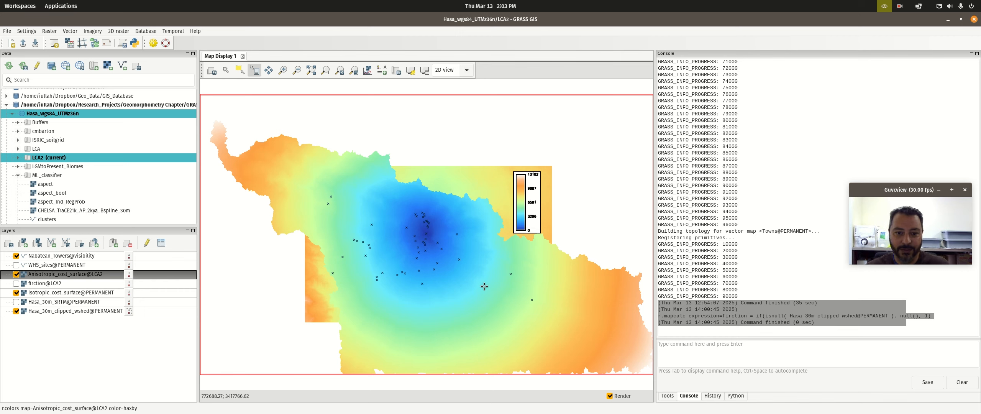
left_click(16, 274)
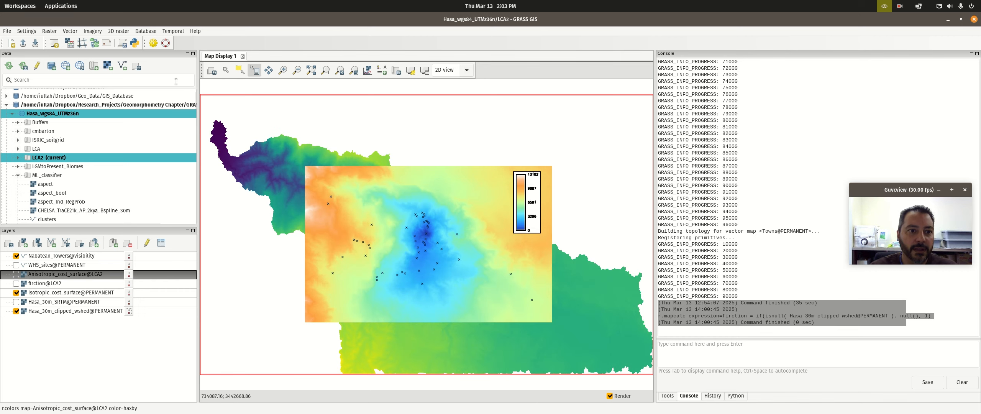
Compare both cost surfaces close up around the central Nabatean towers by repeatedly switching the anisotropic layer's visibility, finishing with it shown
left_click(284, 70)
left_click_drag(392, 193, 460, 266)
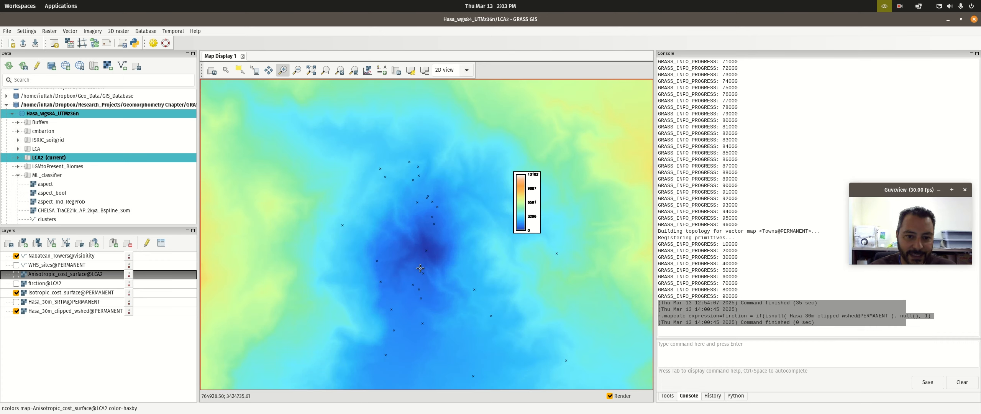
left_click(16, 274)
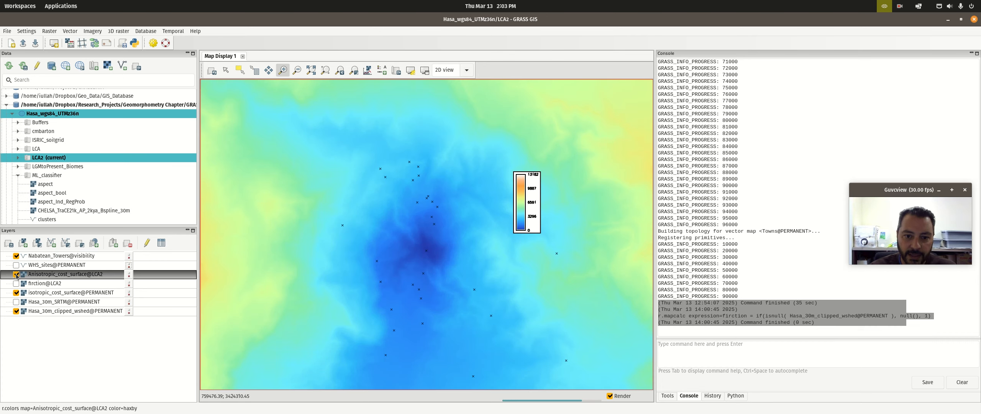
left_click(16, 274)
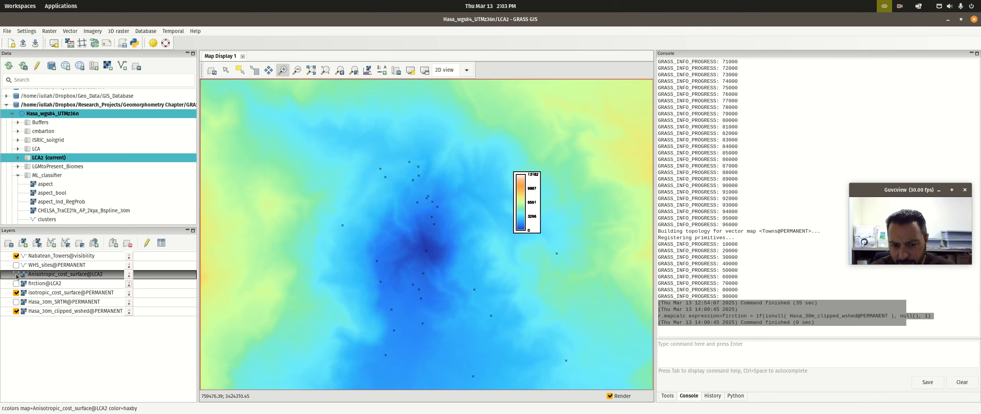
left_click(16, 275)
left_click(16, 274)
left_click(16, 274)
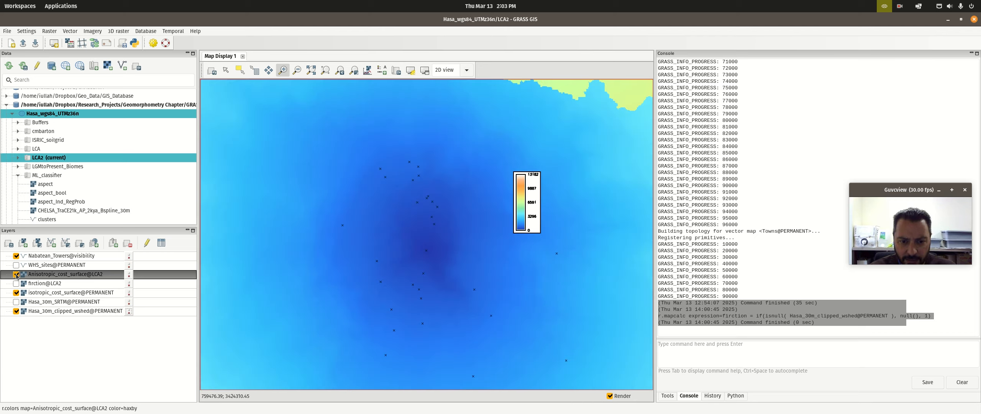
left_click(16, 274)
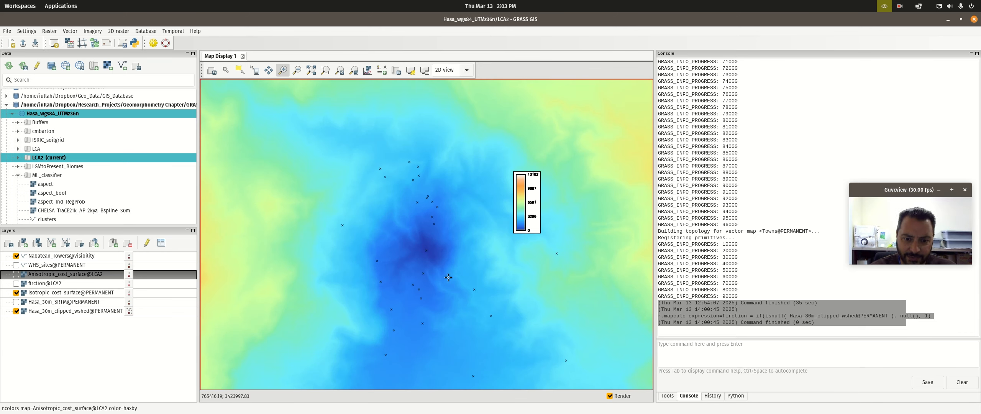
left_click(16, 274)
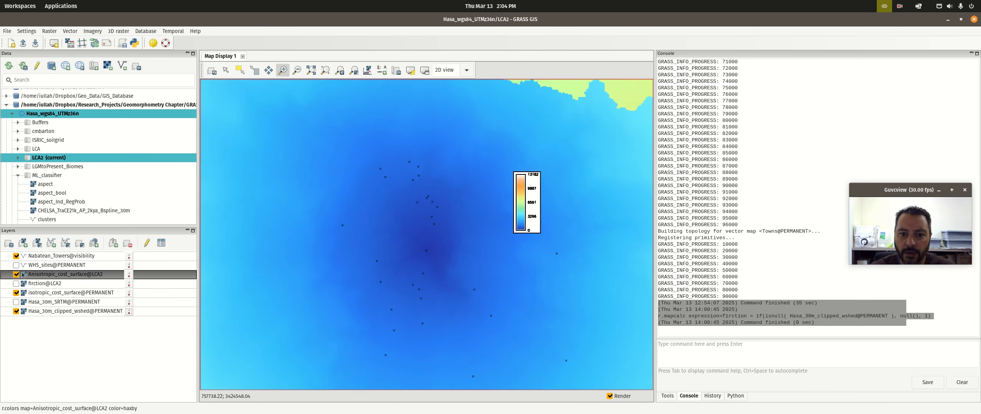
left_click(16, 274)
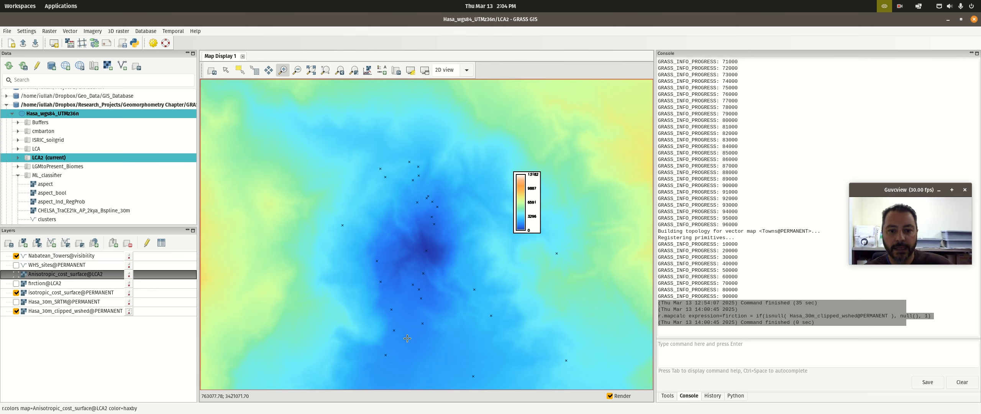
left_click(16, 274)
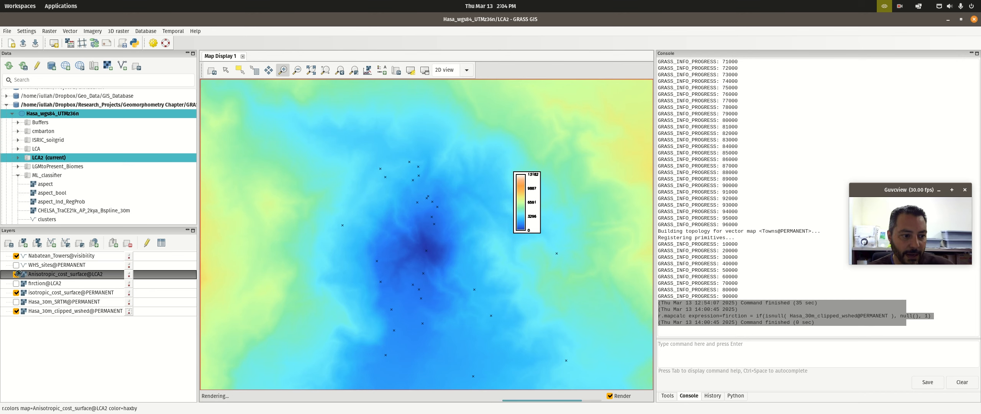
scroll(484, 294, "down", 1)
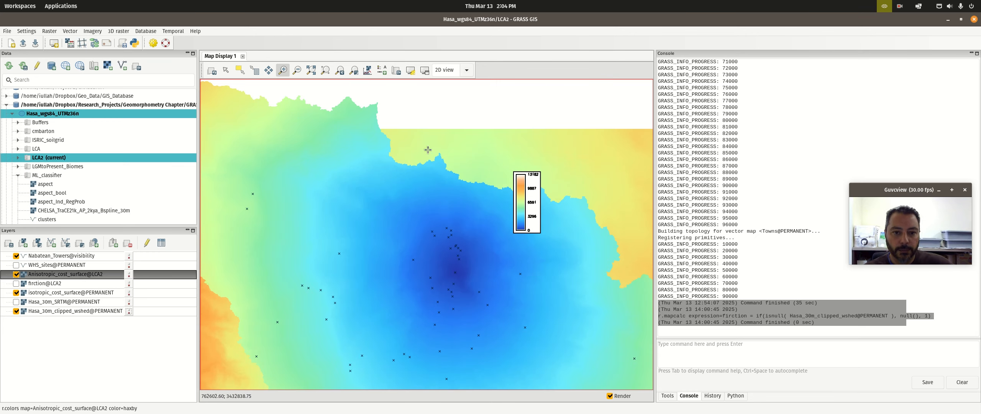
scroll(497, 318, "down", 1)
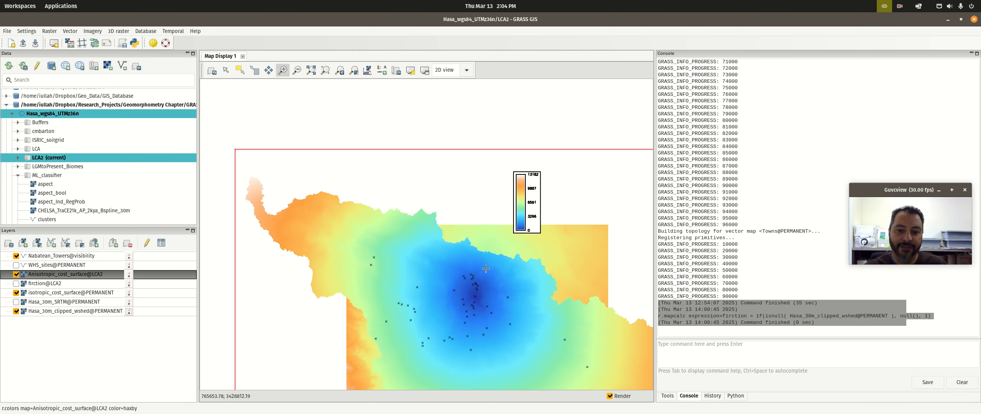
Replace the starting coordinates in the open r.walk dialog with the Nabatean_Towers@visibility vector points map and run the module
key("super")
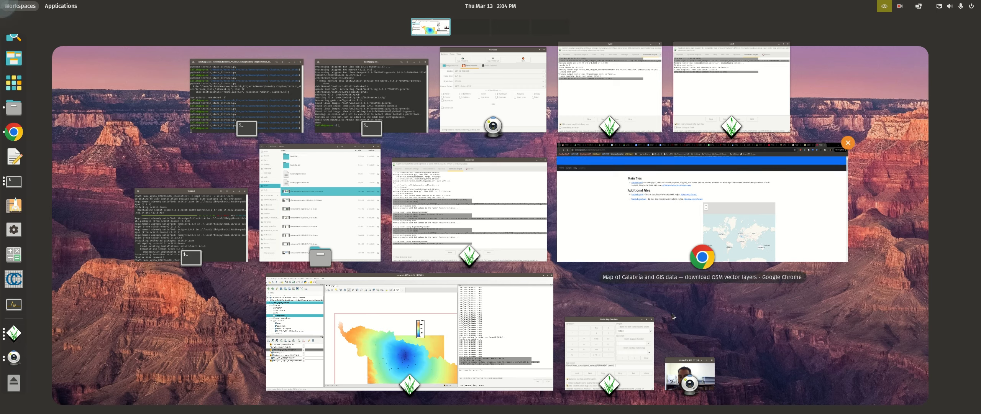
left_click(628, 109)
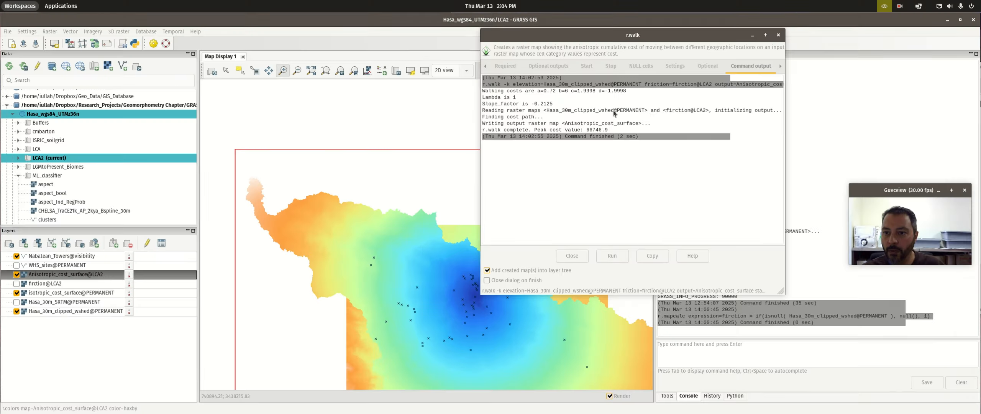
left_click(587, 66)
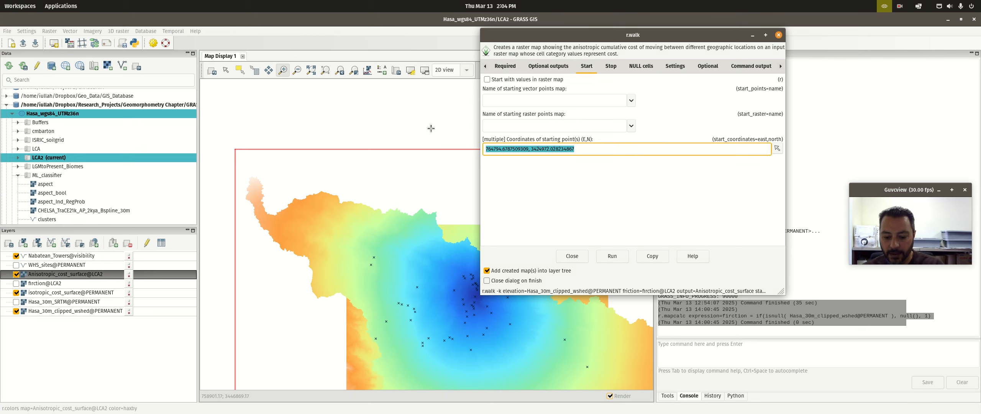
key("BackSpace")
left_click(631, 101)
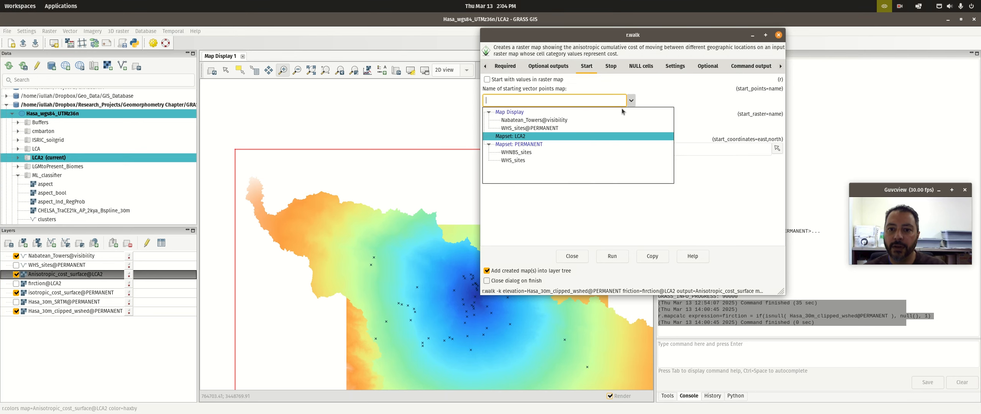
left_click(534, 120)
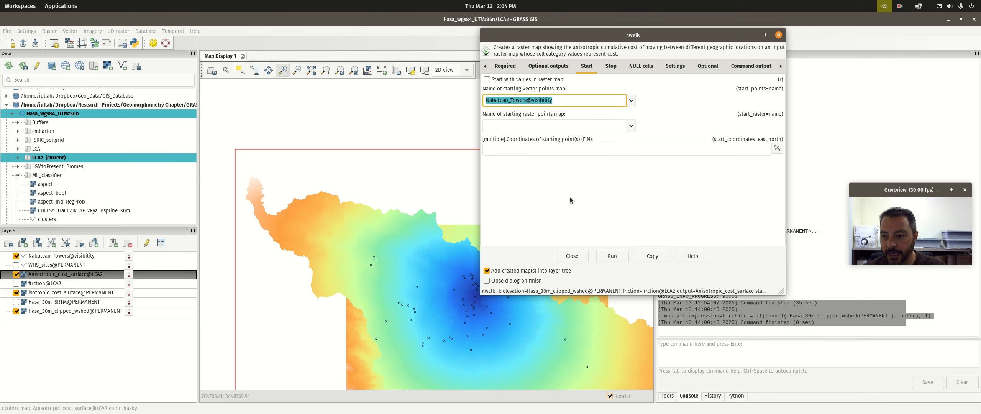
left_click_drag(582, 40, 416, 44)
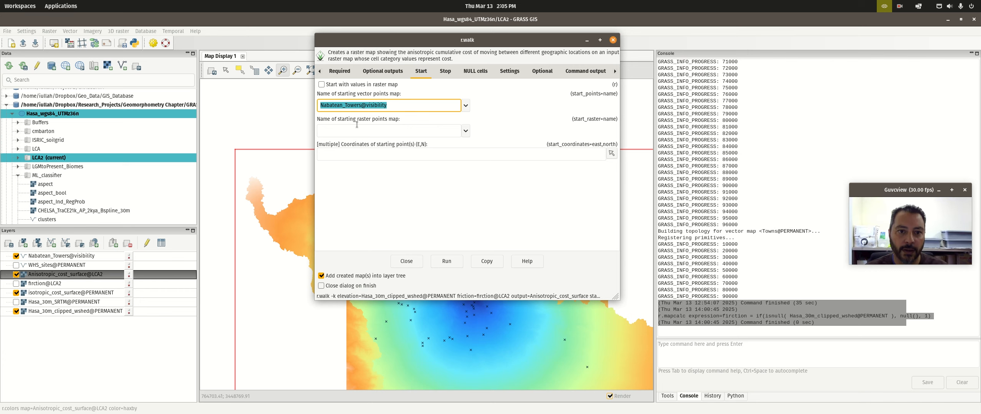
left_click(439, 266)
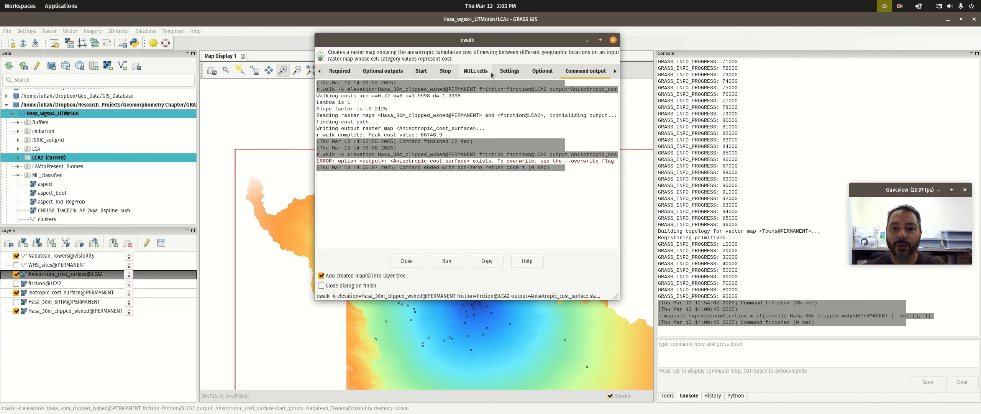
Rename r.walk's output raster to NabTwrs_anisotropic_cost_surface and run the module again
left_click(340, 72)
left_click(382, 146)
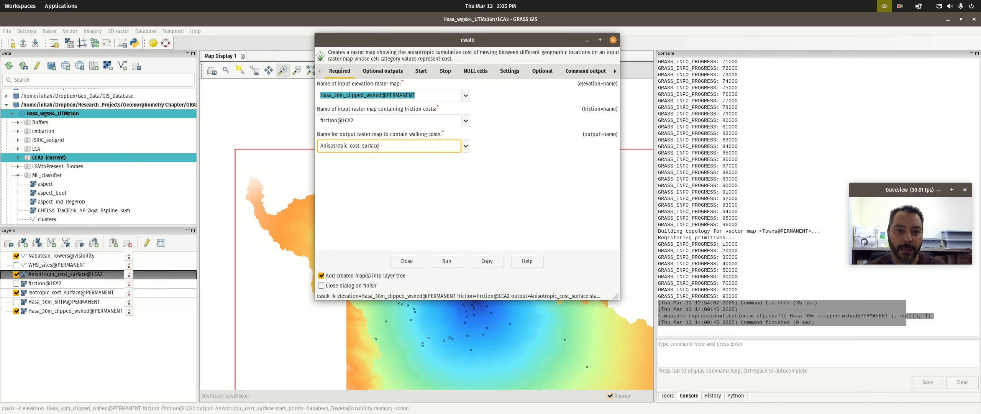
key("Home")
key("Delete")
type("NabTwrs_a")
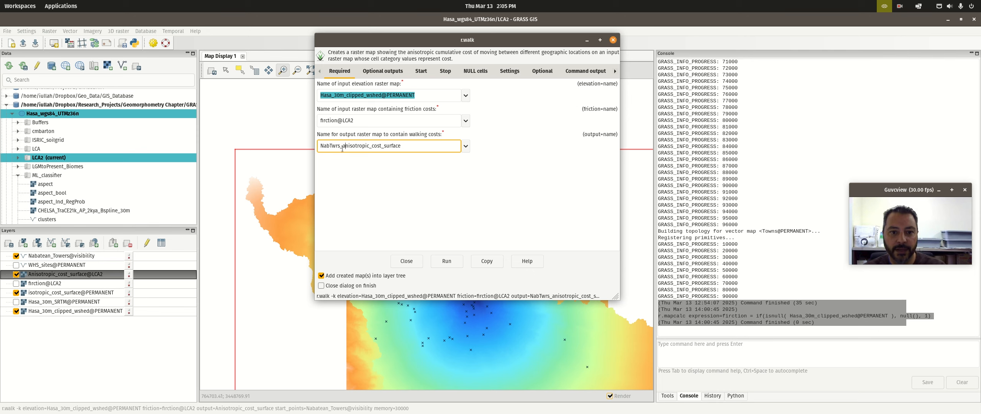
left_click(457, 262)
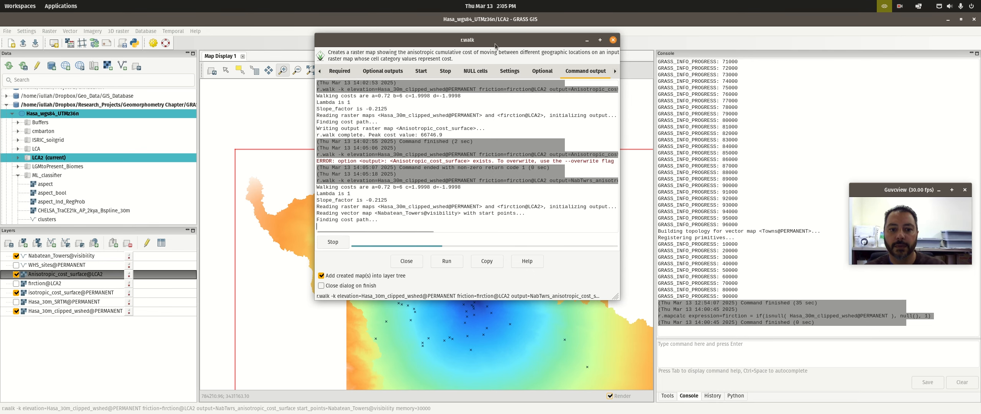
left_click_drag(487, 40, 845, 37)
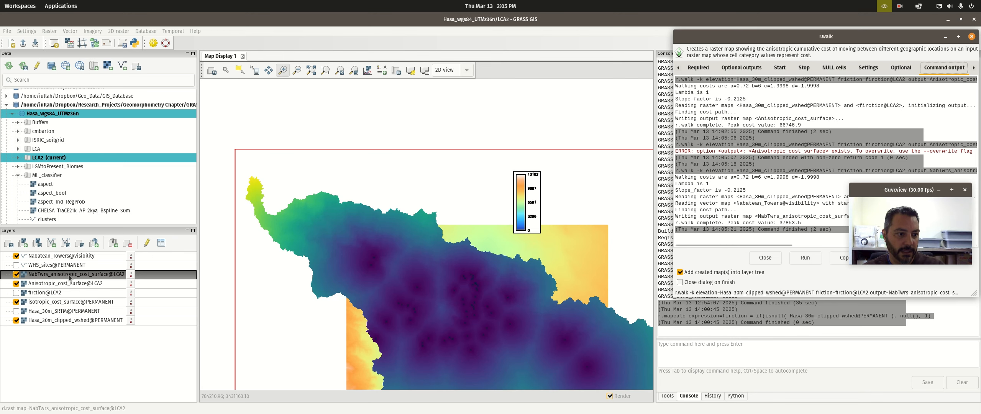
Apply the haxby color table to NabTwrs_anisotropic_cost_surface@LCA2 with r.colors
right_click(69, 277)
left_click(109, 214)
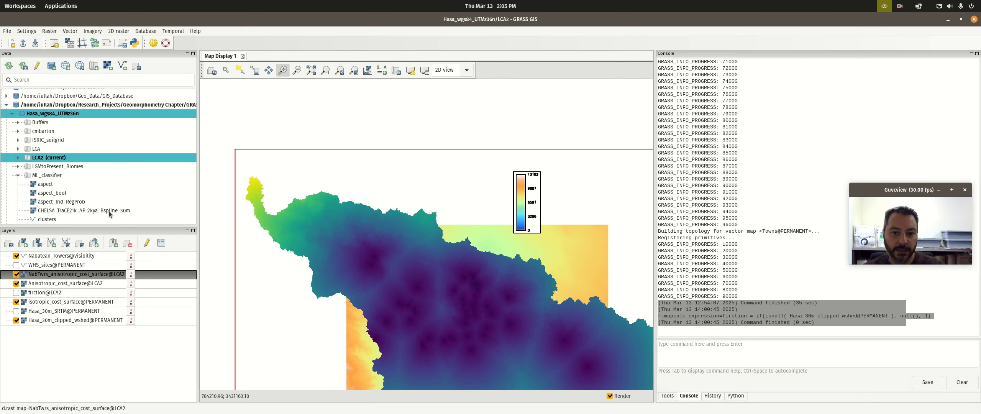
left_click(464, 153)
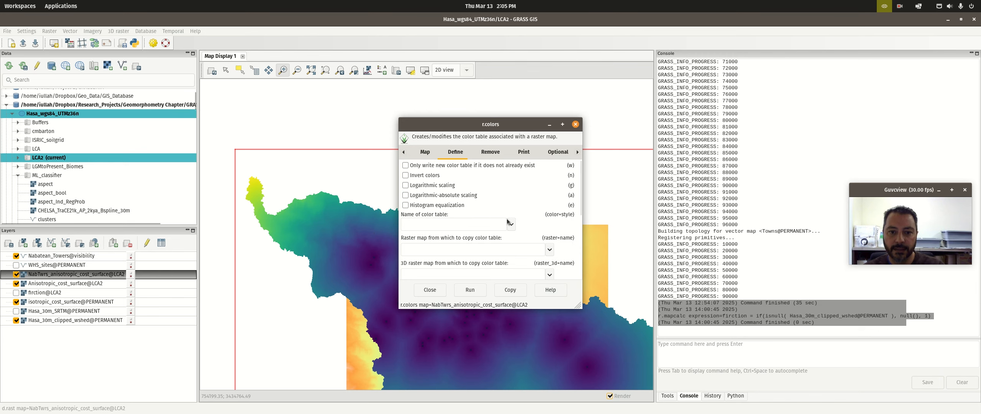
left_click(511, 224)
scroll(466, 330, "down", 3)
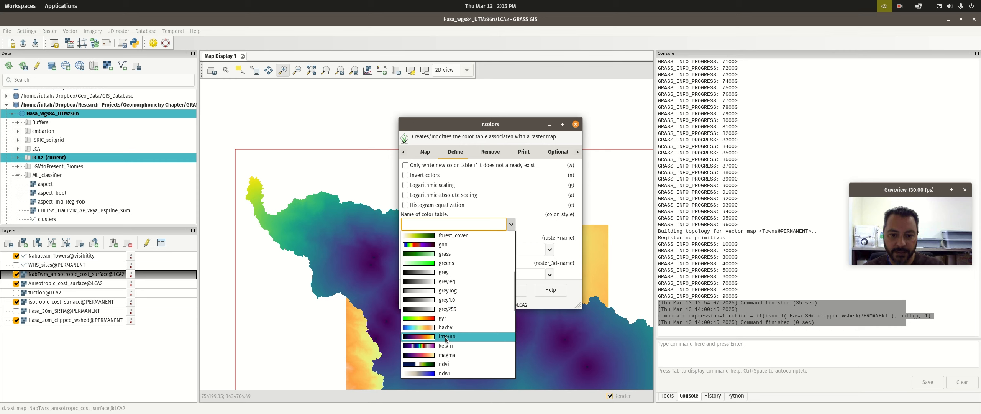
left_click(438, 329)
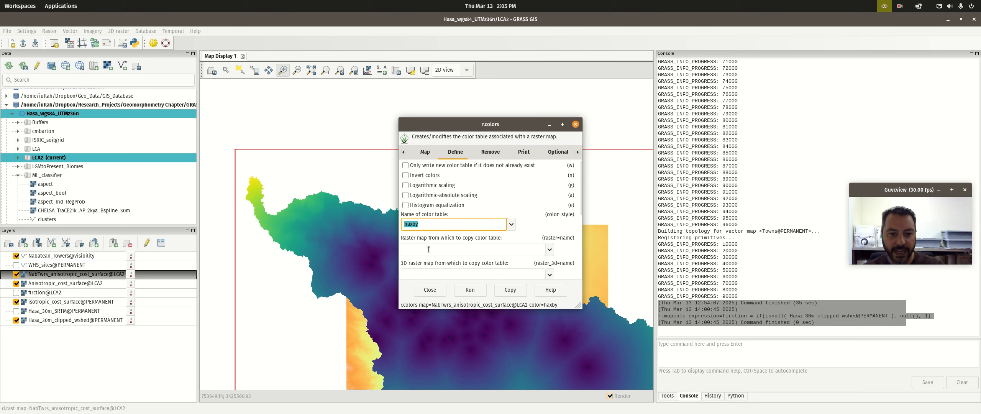
left_click(474, 291)
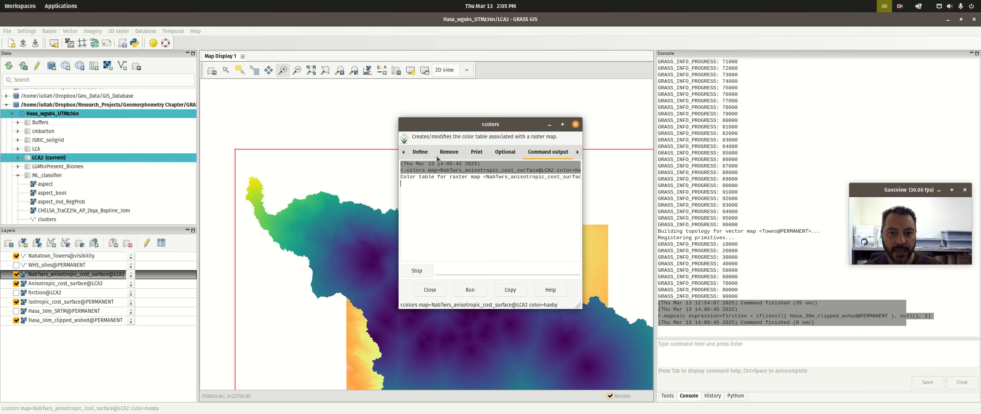
left_click_drag(508, 125, 805, 93)
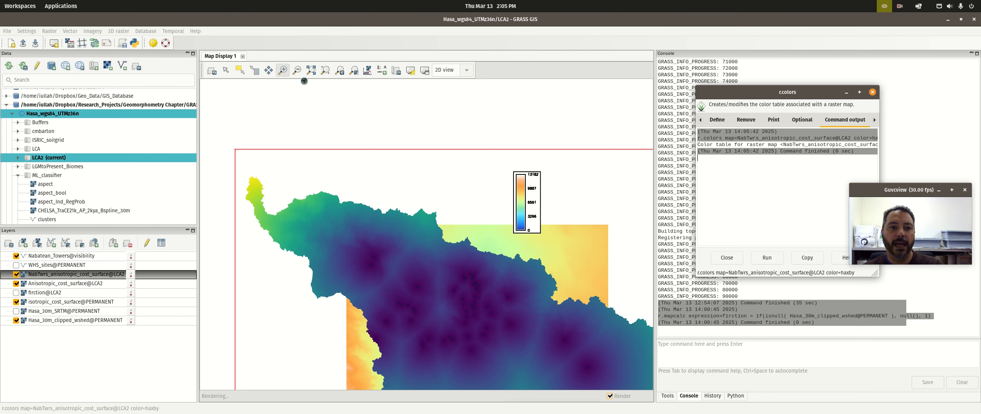
Center the map on the multi-tower cost surface and hide Anisotropic_cost_surface@LCA2 and isotropic_cost_surface@PERMANENT
left_click(268, 70)
left_click_drag(453, 328, 407, 260)
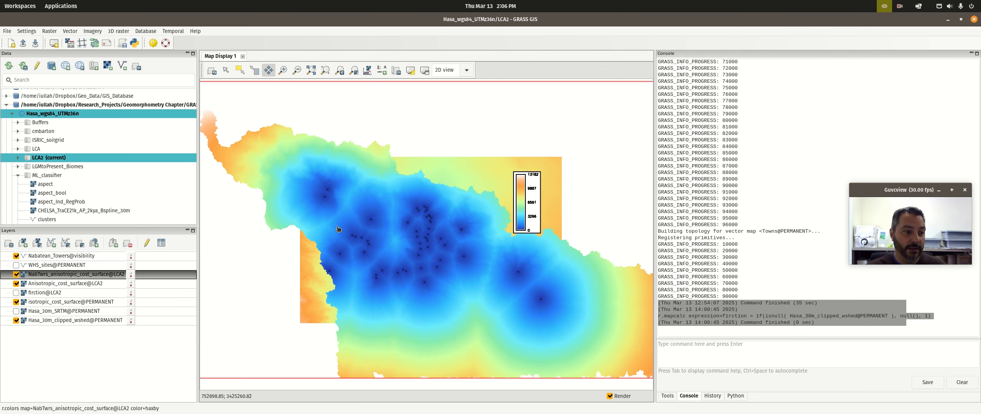
left_click(16, 283)
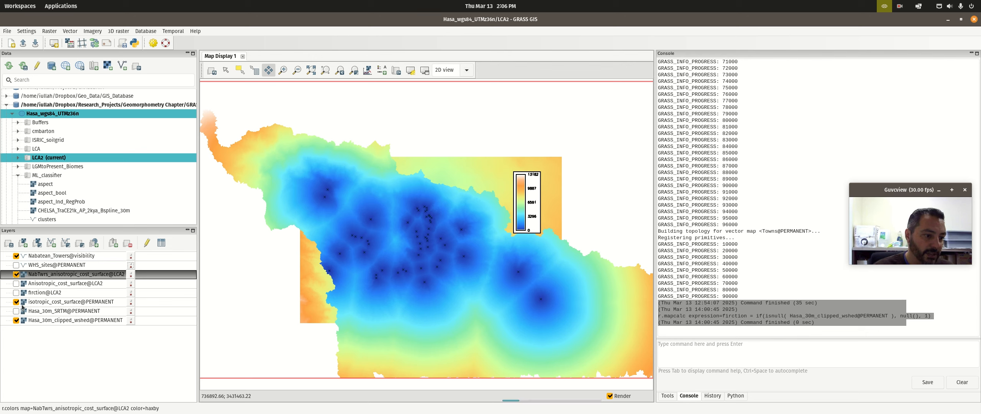
left_click(16, 301)
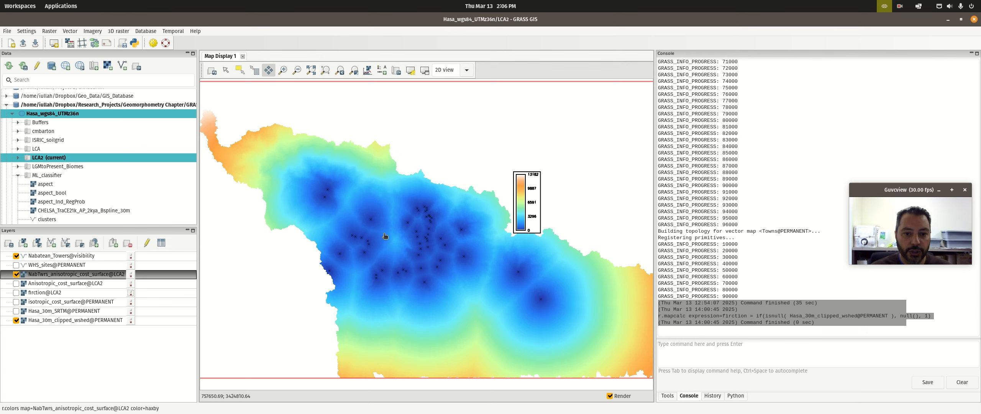
right_click(46, 277)
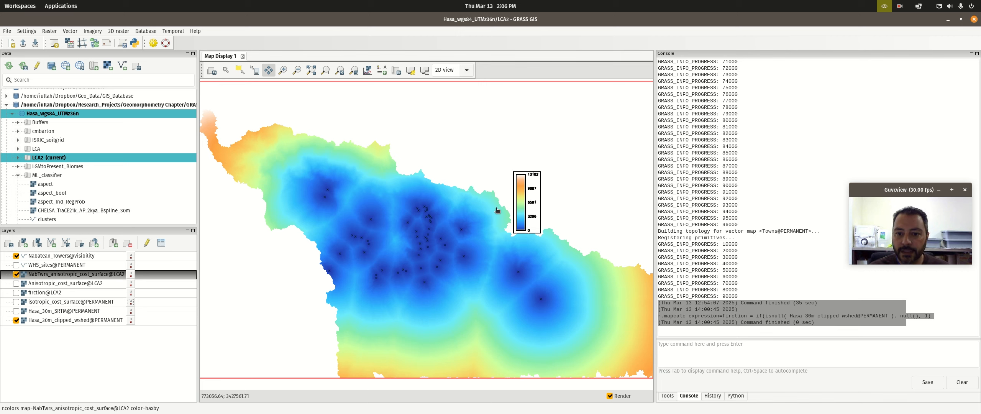
Switch the existing raster legend on the map to show NabTwrs_anisotropic_cost_surface@LCA2
left_click(226, 72)
double_click(525, 191)
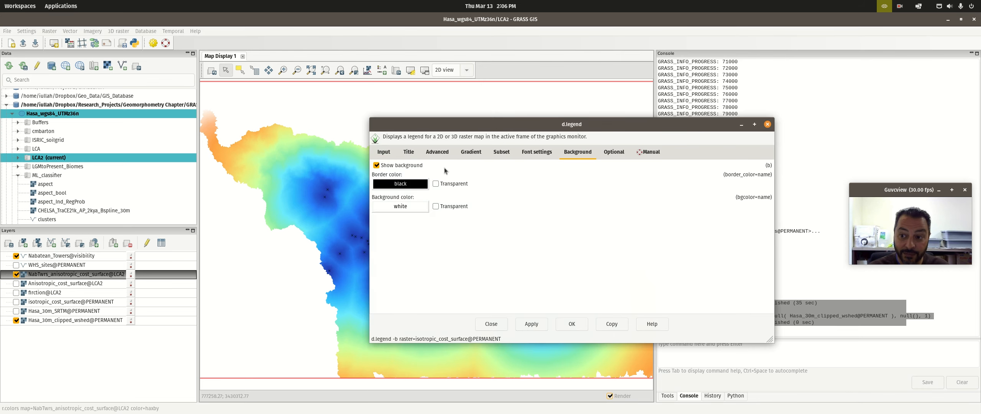
left_click(383, 151)
left_click(521, 177)
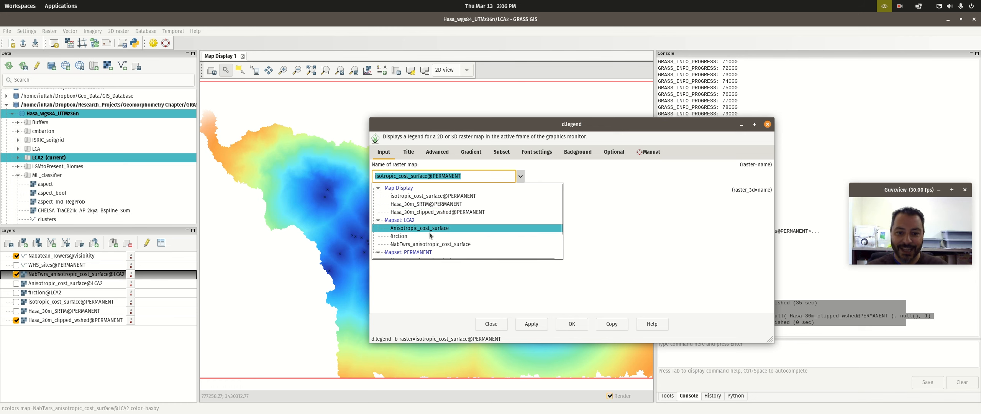
left_click(432, 244)
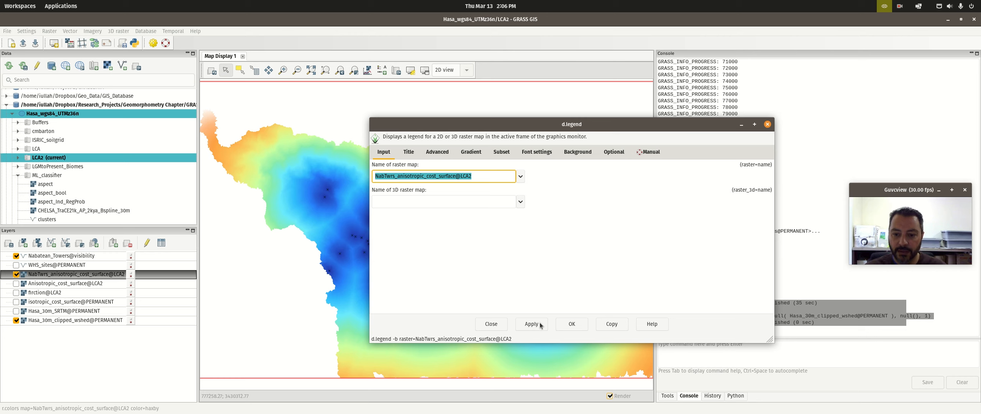
left_click(572, 322)
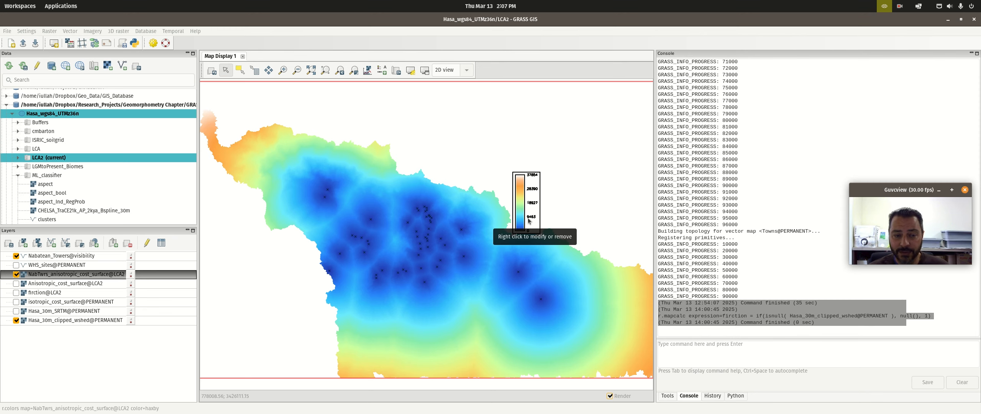
Build the raster map calculator expression (NabTwrs_anisotropic_cost_surface@LCA2 / 60) / 60 to convert seconds to hours
left_click(51, 31)
mouse_move(35, 32)
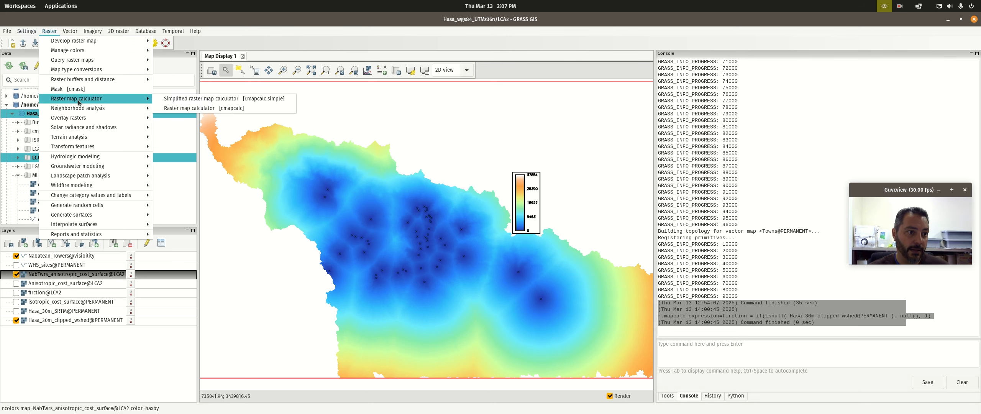
mouse_move(83, 100)
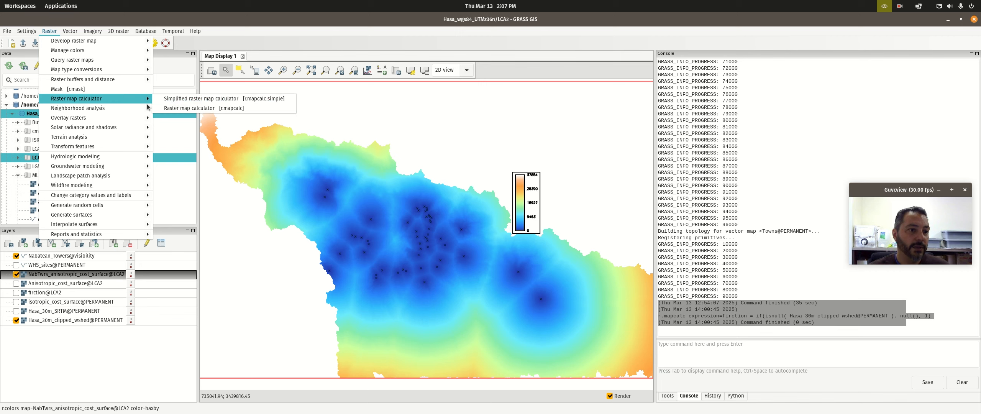
left_click(184, 108)
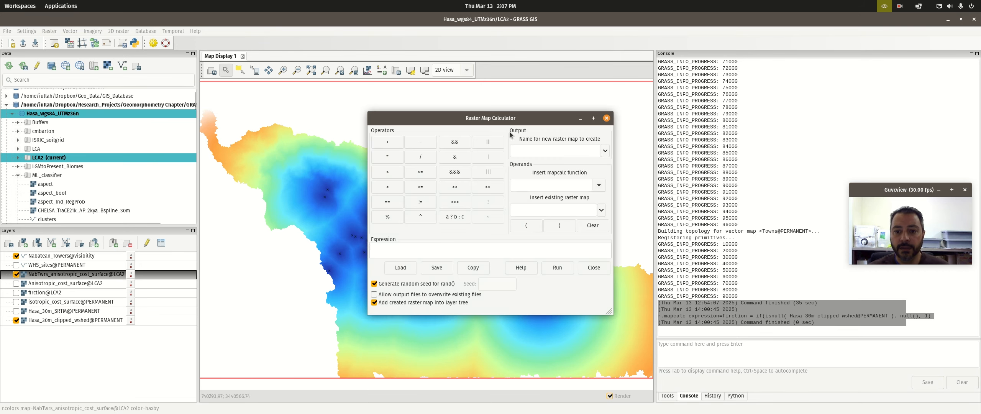
left_click(602, 210)
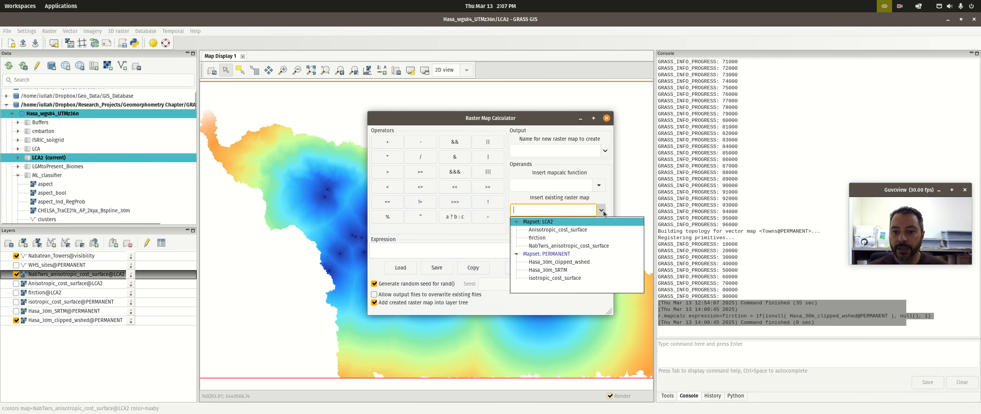
left_click(575, 247)
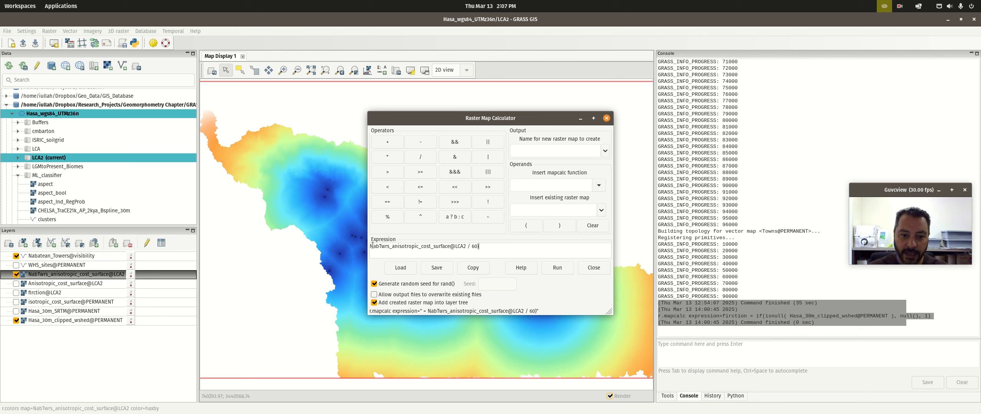
type("(")
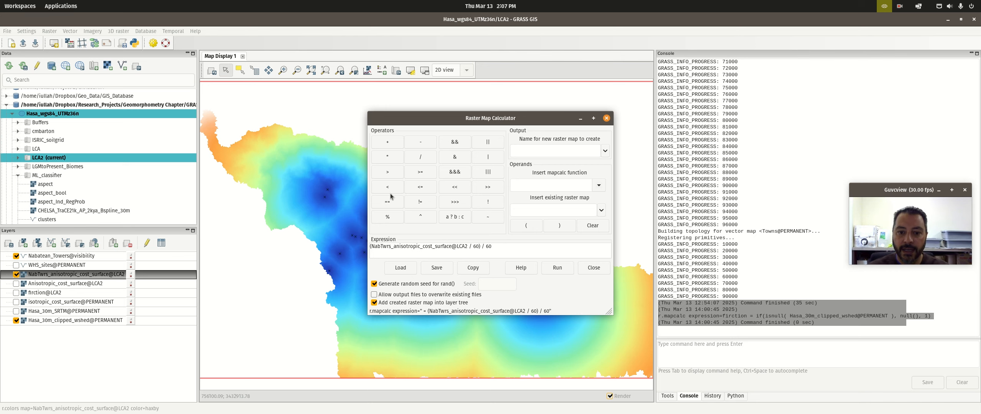
Name the calculator's output raster NabTwrs_anisotropic_cost_surface_hours and run the calculation
left_click_drag(451, 246, 372, 248)
middle_click(522, 155)
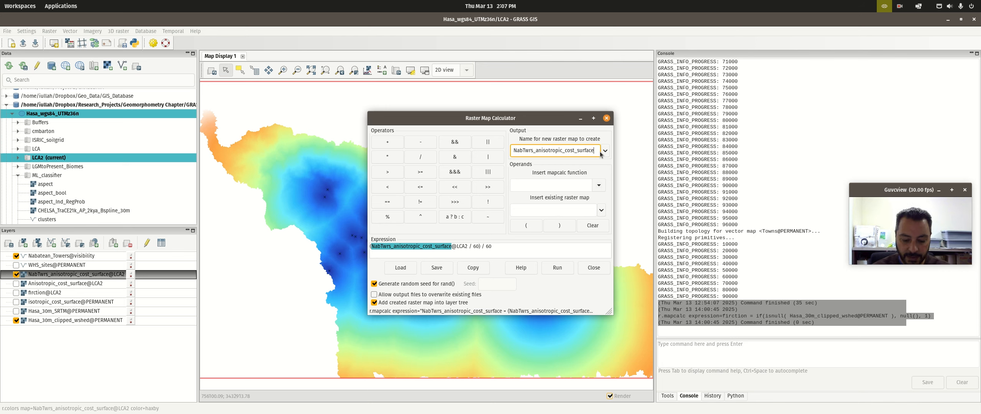
type("_hours")
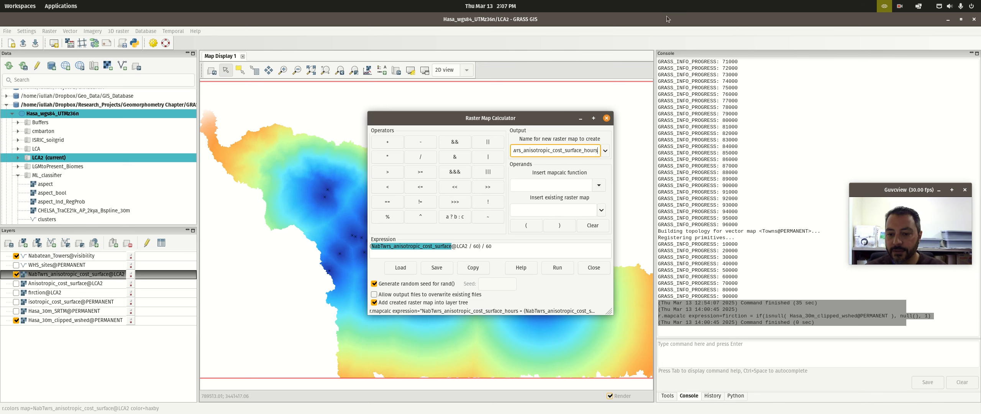
left_click(562, 268)
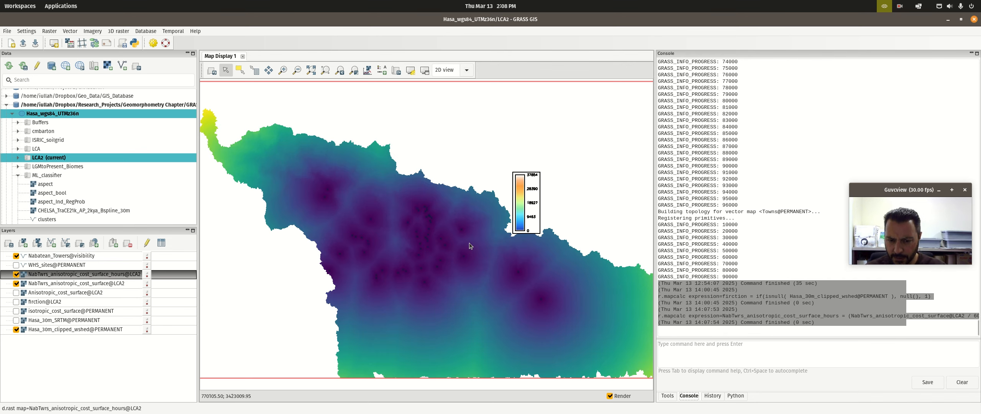
Apply the haxby color table to NabTwrs_anisotropic_cost_surface_hours@LCA2 with r.colors
right_click(73, 274)
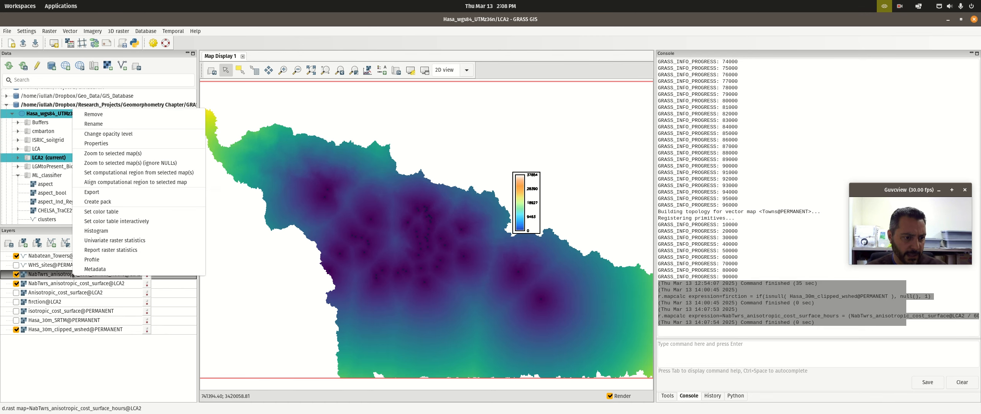
left_click(116, 214)
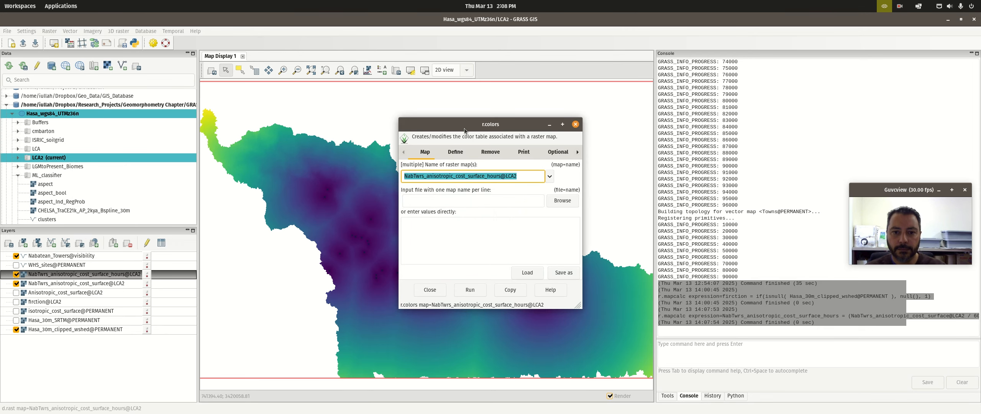
left_click(451, 155)
left_click(511, 224)
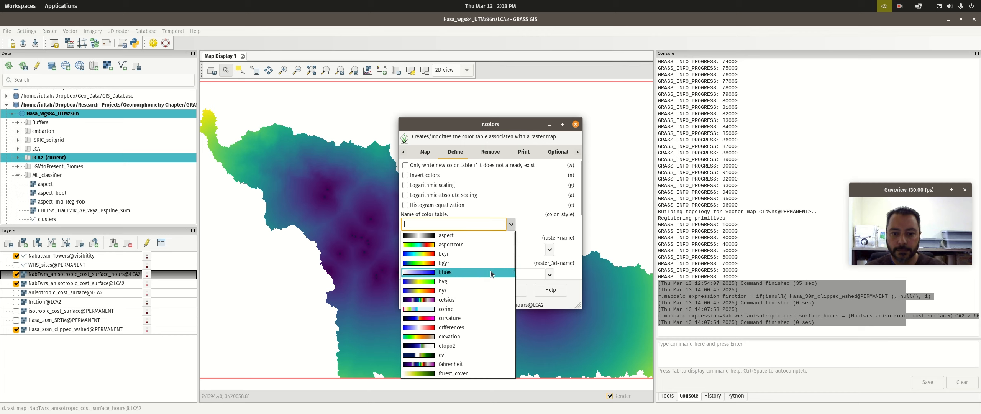
scroll(458, 294, "down", 3)
left_click(460, 327)
left_click(479, 291)
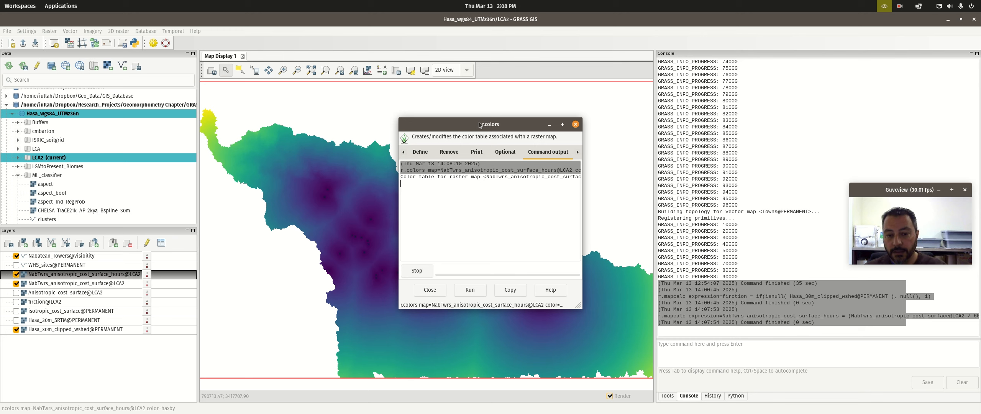
left_click(575, 124)
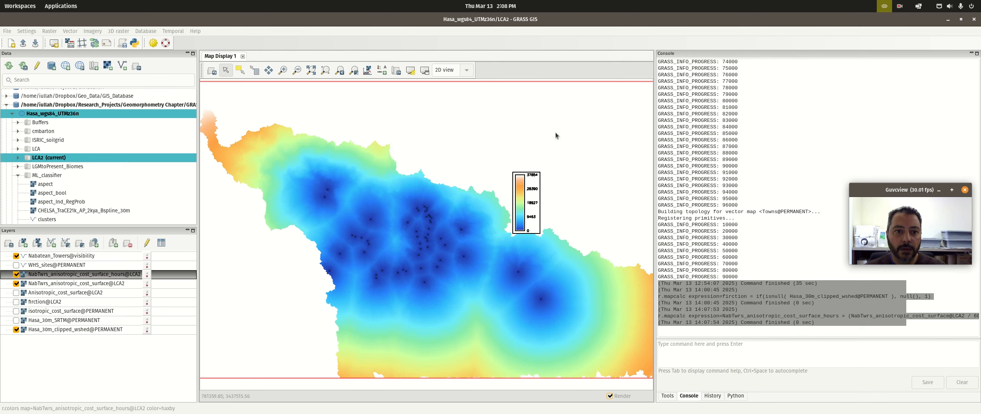
Add a second raster legend for NabTwrs_anisotropic_cost_surface_hours@LCA2 with its background shown
left_click(383, 71)
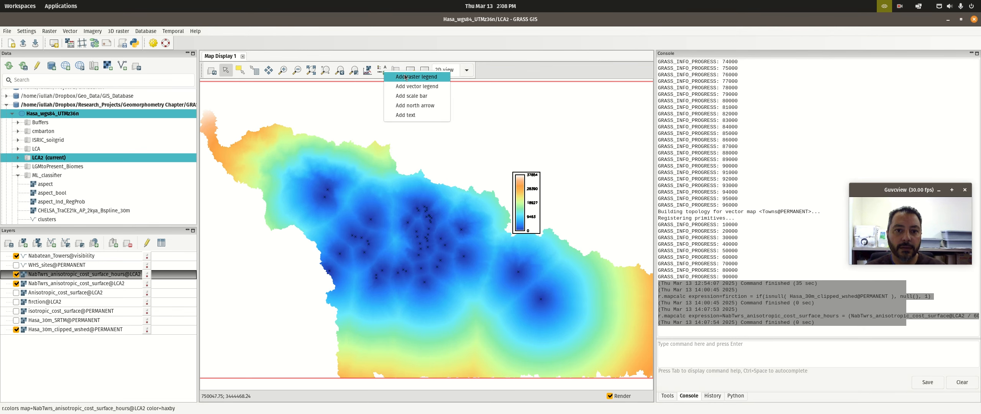
left_click(405, 77)
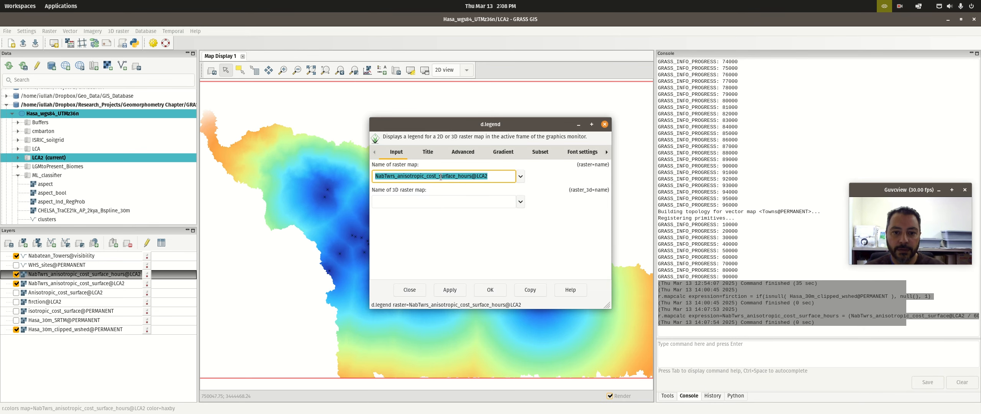
left_click(458, 178)
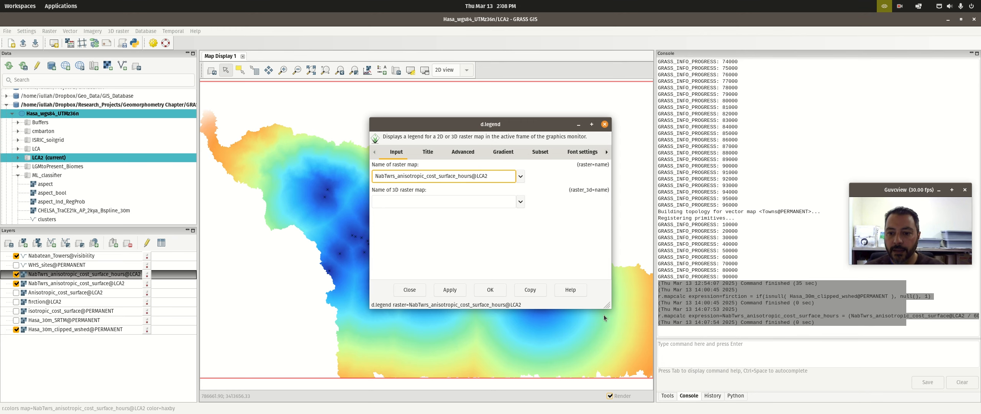
left_click_drag(621, 312, 717, 353)
left_click(578, 152)
left_click(376, 165)
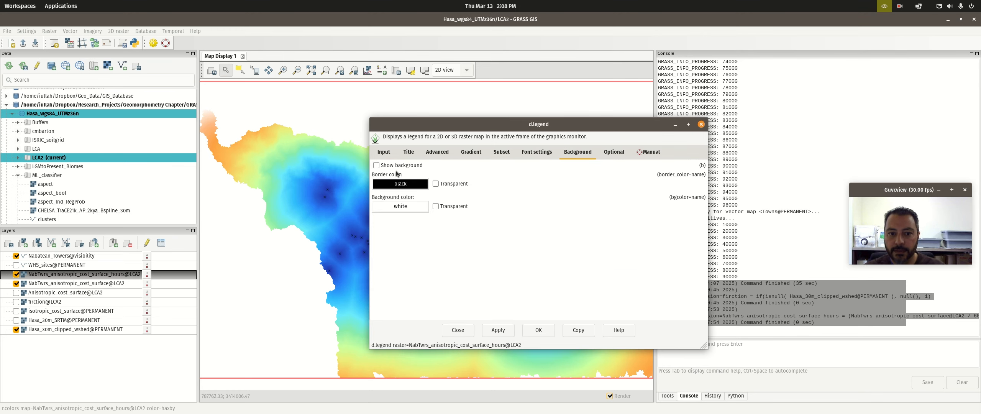
left_click(552, 329)
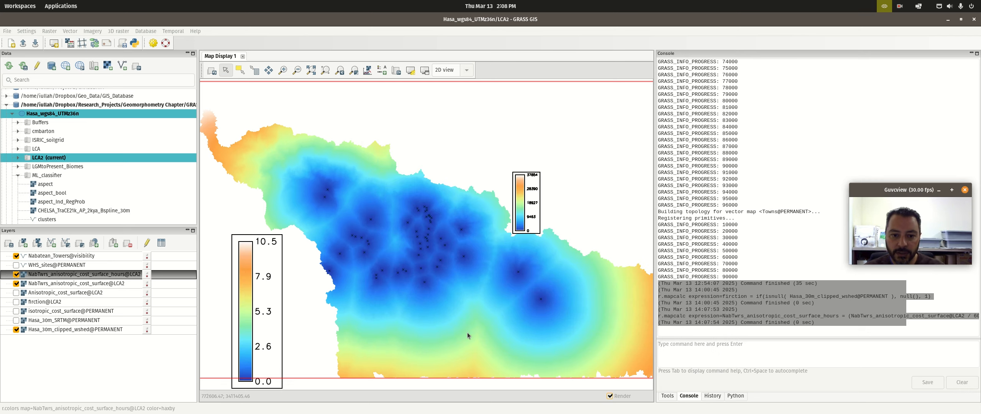
Shrink the hours legend to about the size of the seconds legend and place it directly to the right of it
right_click(248, 280)
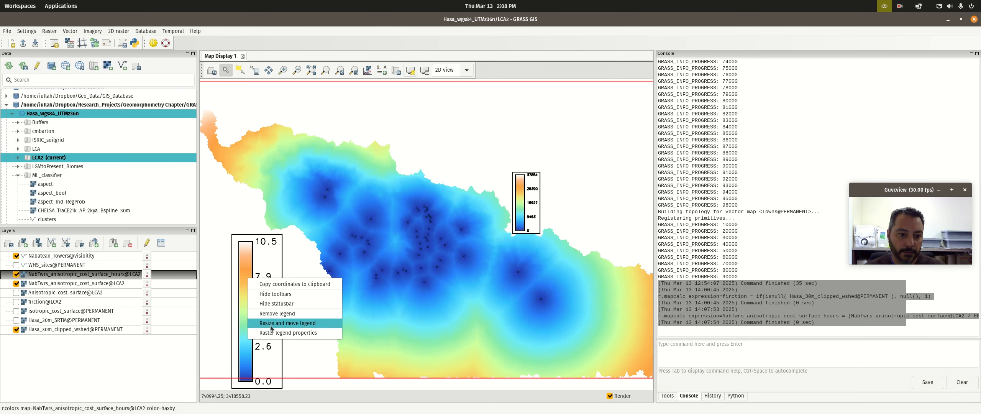
left_click(289, 323)
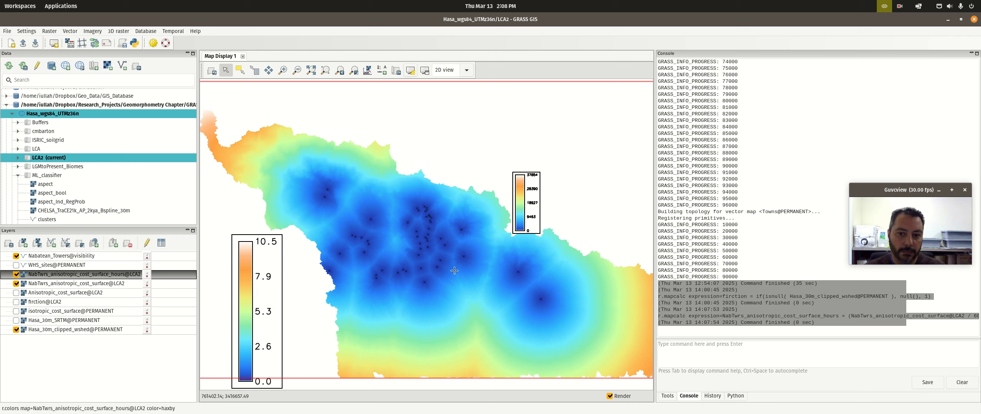
left_click_drag(552, 177, 563, 234)
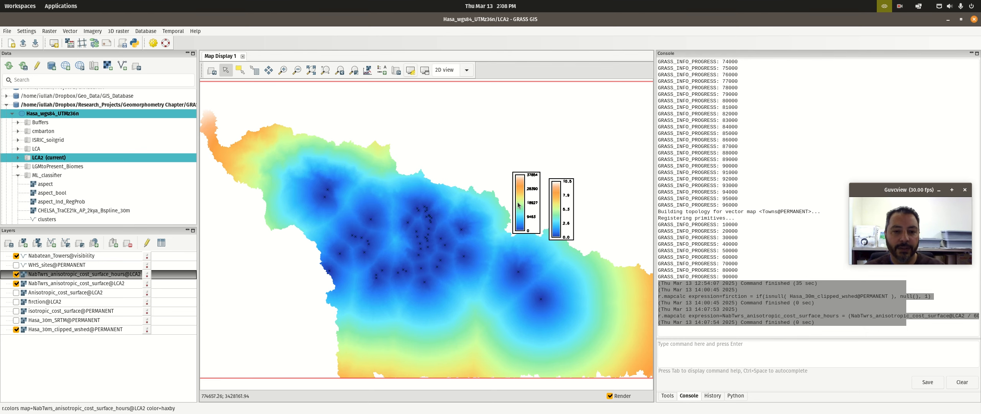
mouse_move(560, 206)
left_mouse_down()
mouse_move(563, 188)
mouse_move(552, 199)
left_mouse_up()
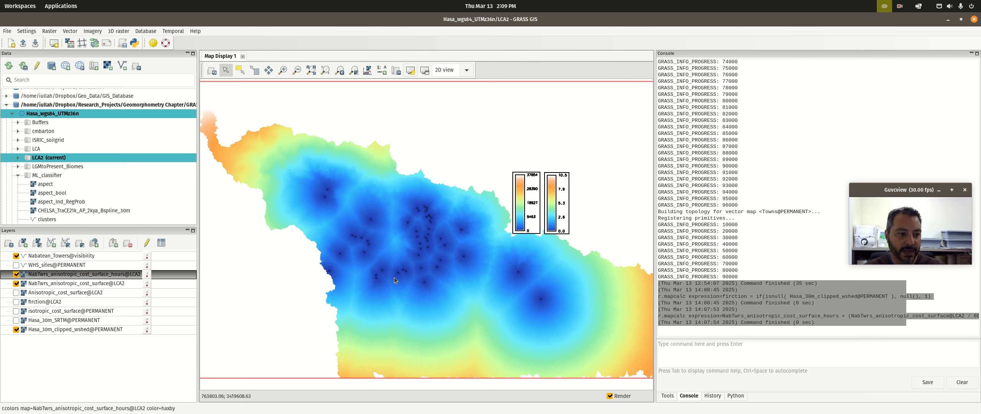
Hide the NabTwrs_anisotropic_cost_surface@LCA2 layer and keep the hours layer selected
left_click(16, 283)
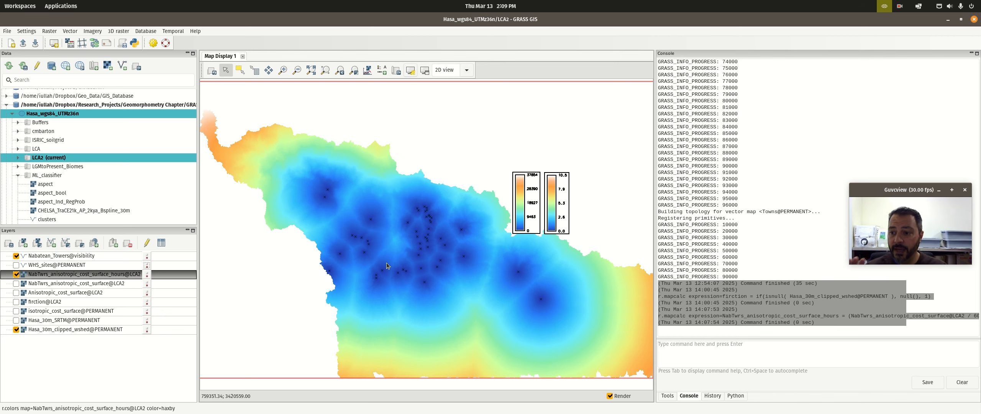
right_click(49, 275)
left_click(33, 273)
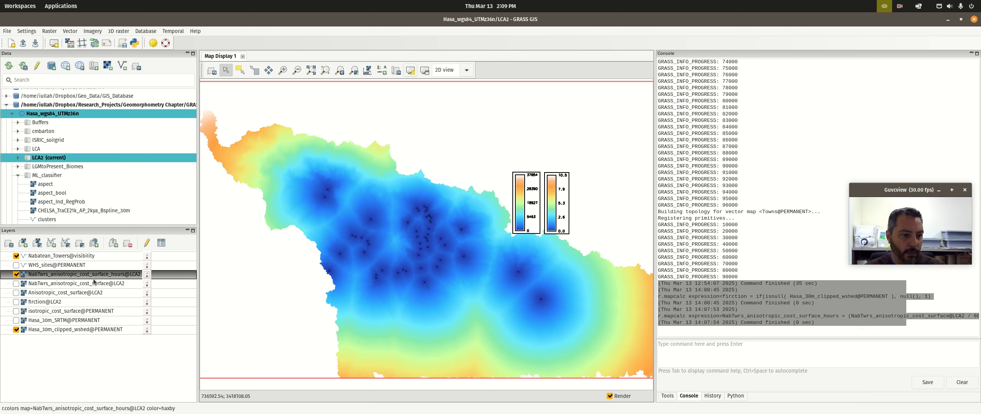
Limit the displayed values of NabTwrs_anisotropic_cost_surface_hours@LCA2 to 0-3, apply it, and move the properties dialog off the map
right_click(94, 276)
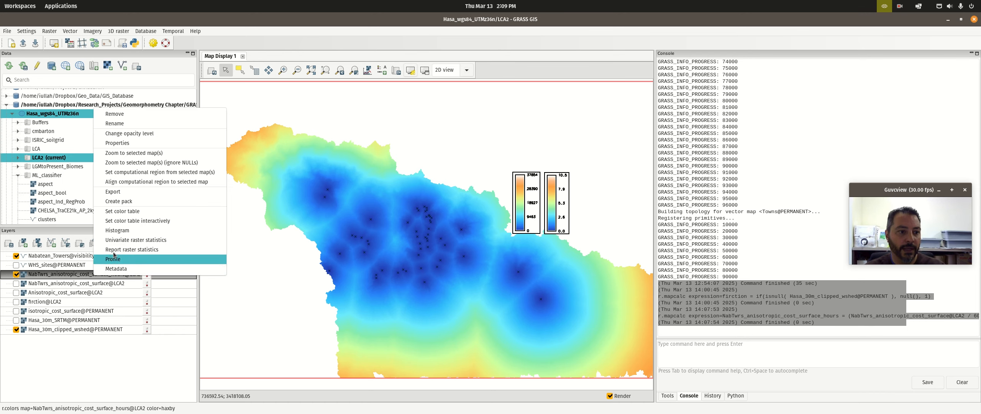
left_click(131, 144)
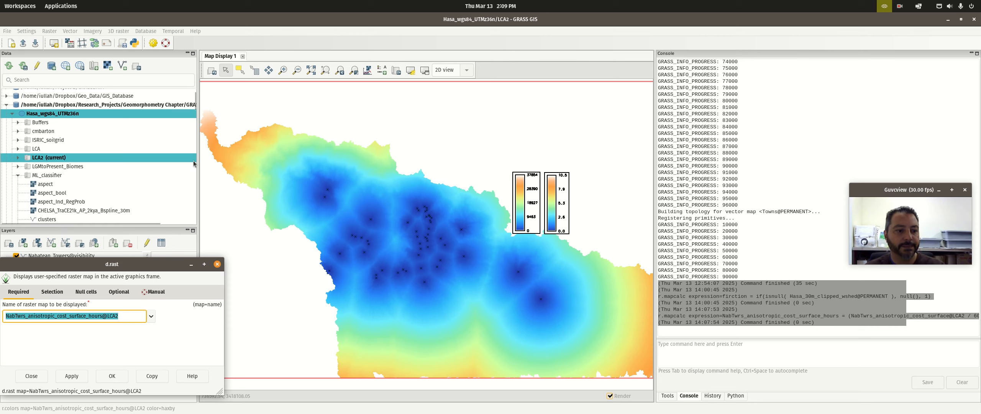
left_click_drag(115, 265, 266, 160)
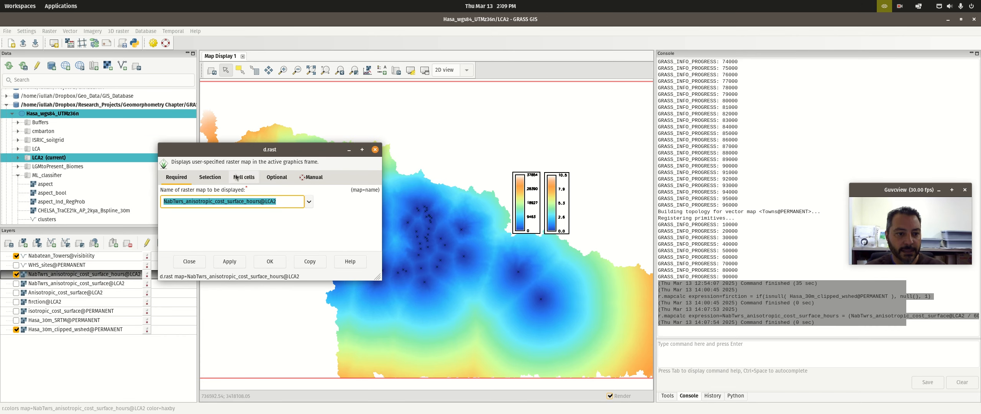
left_click(211, 177)
left_click(245, 211)
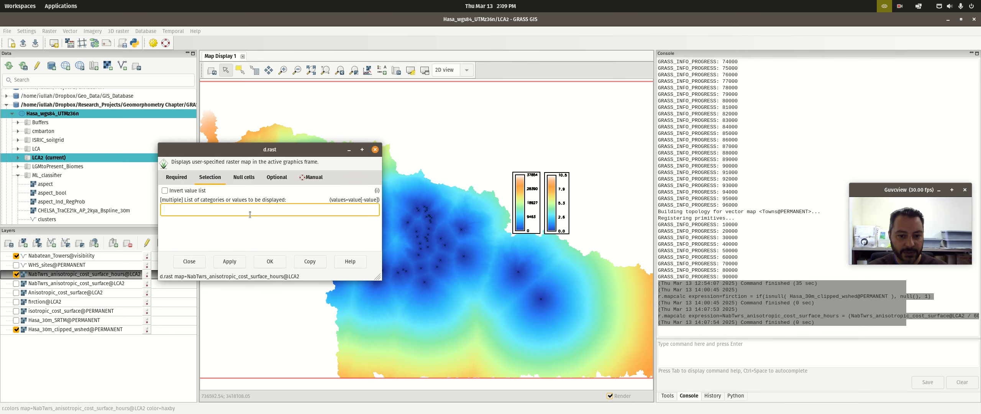
type("0-3")
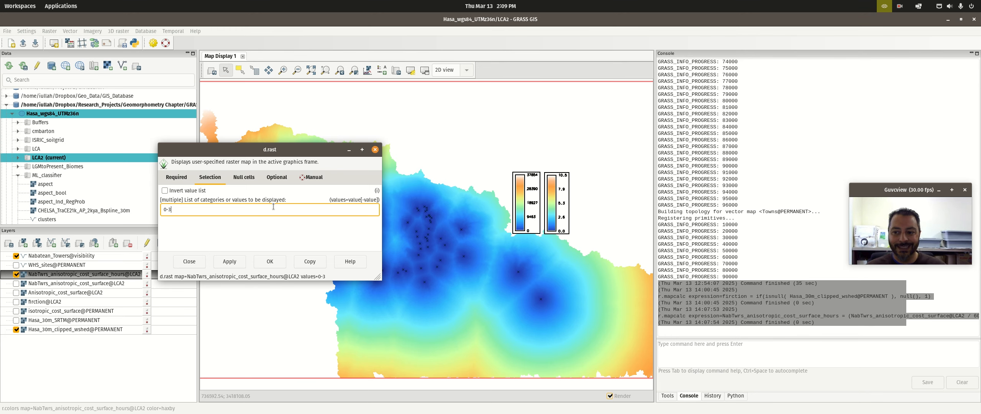
left_click(231, 261)
left_click_drag(322, 153, 184, 123)
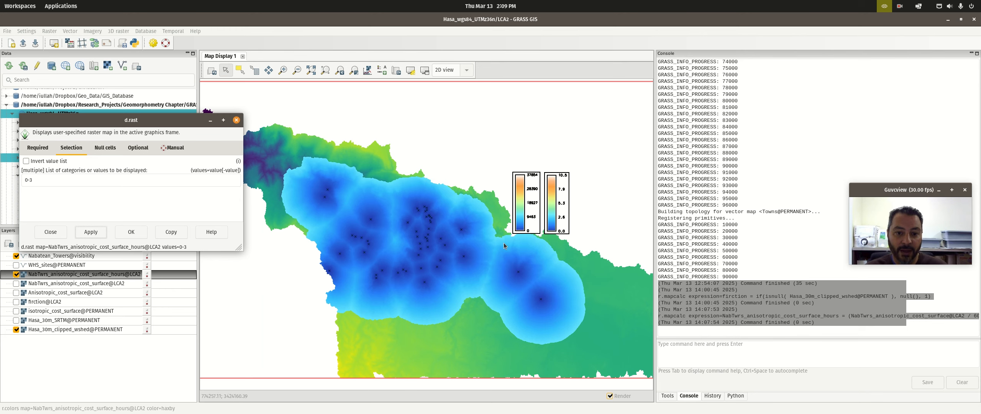
Limit the displayed values of NabTwrs_anisotropic_cost_surface_hours@LCA2 to 0-2, apply it, narrow the range to one hour, and confirm the layer properties
left_click(54, 185)
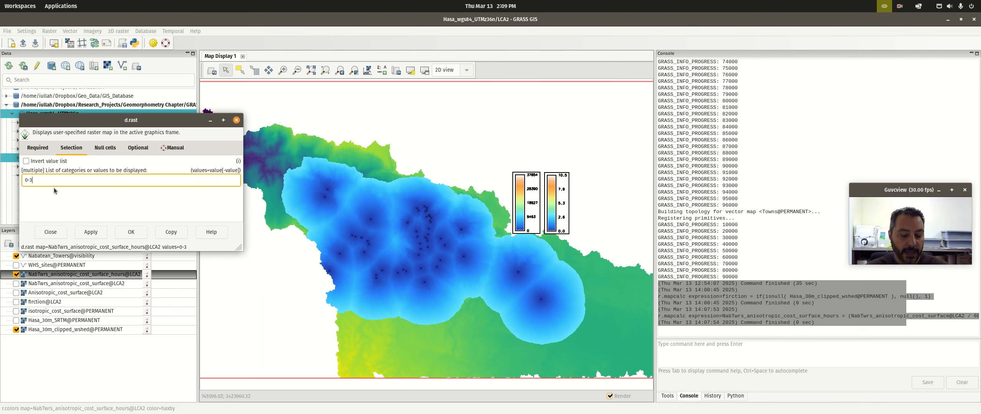
left_click(90, 232)
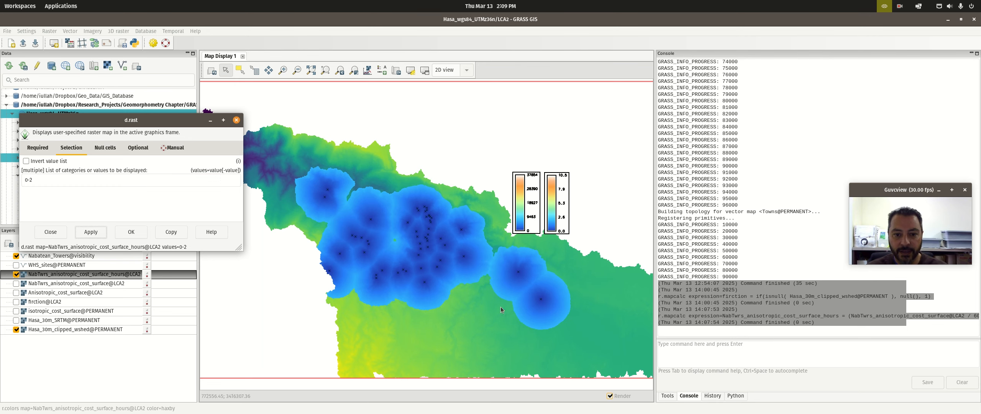
left_click(82, 182)
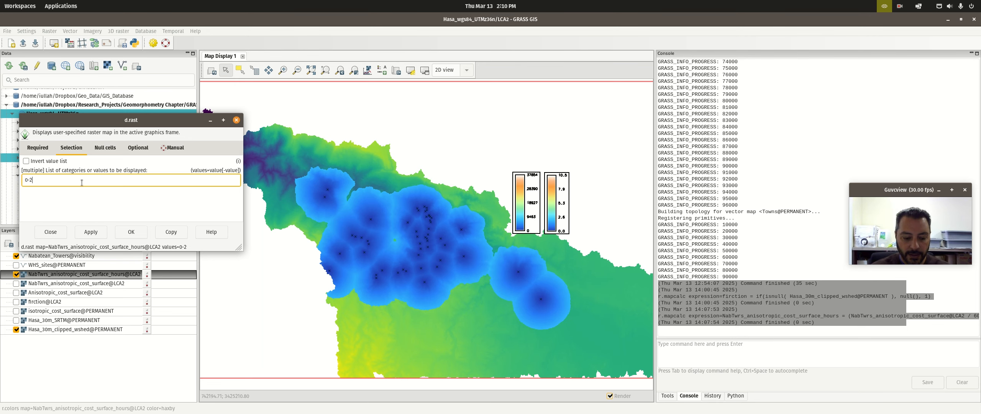
left_click(122, 232)
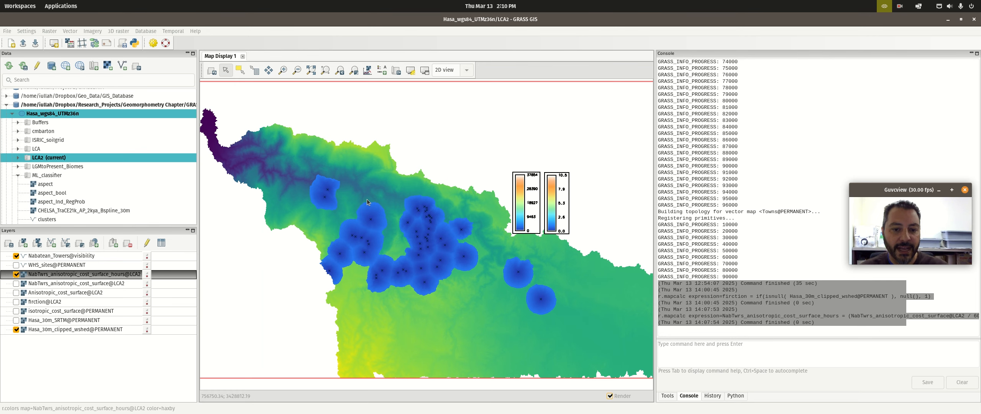
Return to the open Raster Map Calculator and replace its expression with if( NabTwrs_anisotropic_cost_surface_hours@LCA2 <= 1, 1, 0)
key("super")
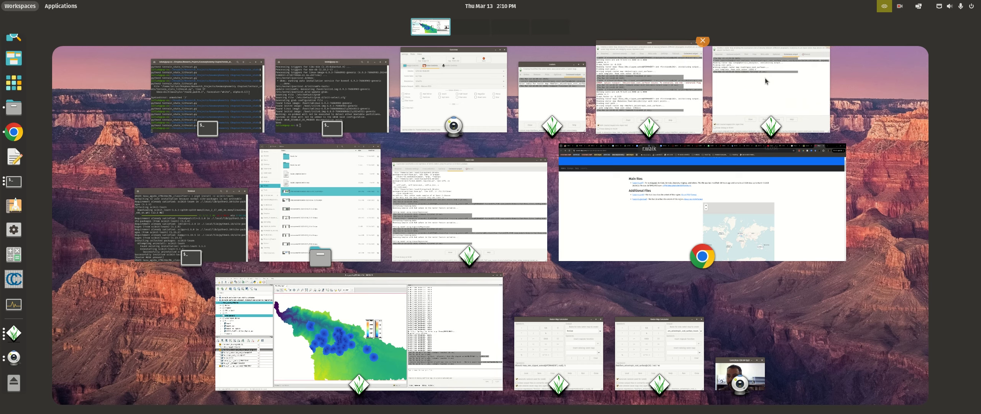
left_click(581, 349)
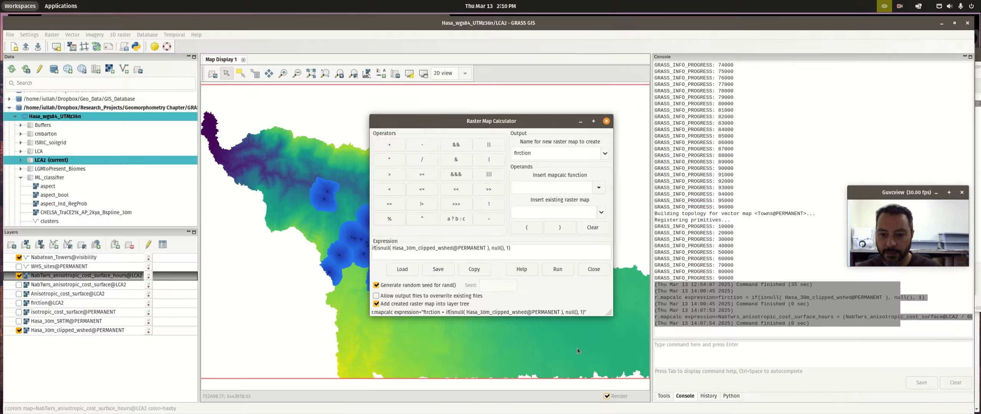
left_click_drag(522, 249, 370, 246)
key("BackSpace")
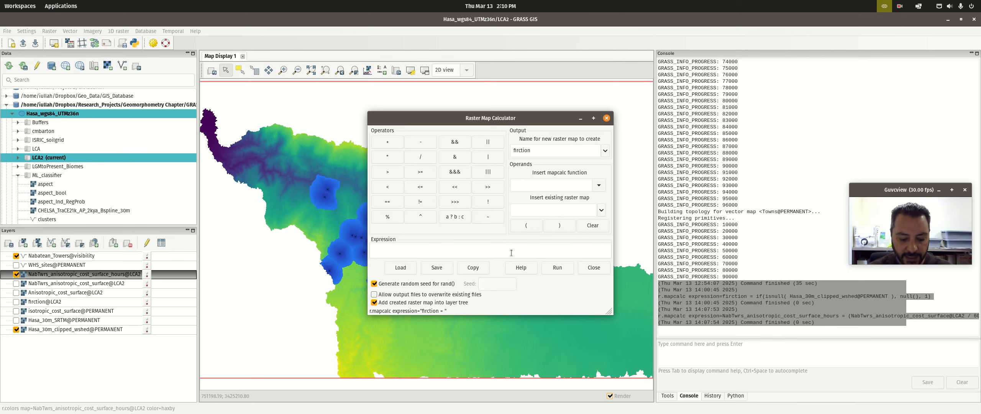
type("if(")
left_click(601, 210)
left_click(575, 252)
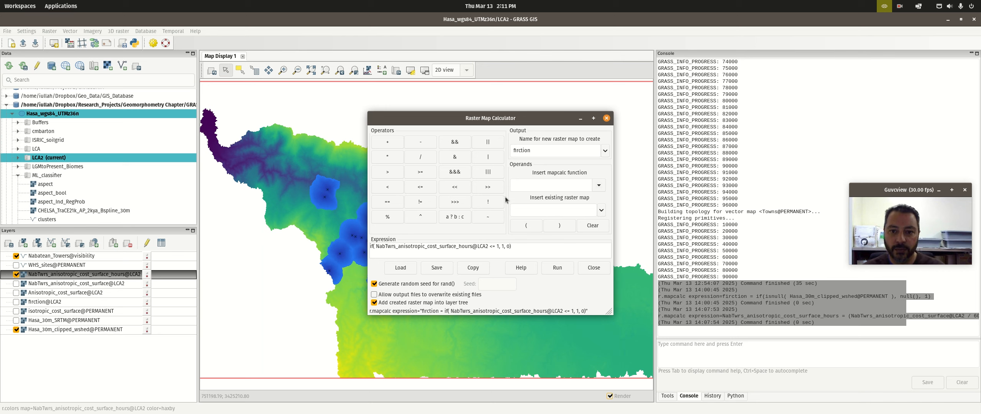
Name the calculator's output raster OneHr_cost_rad and run the calculation
double_click(537, 150)
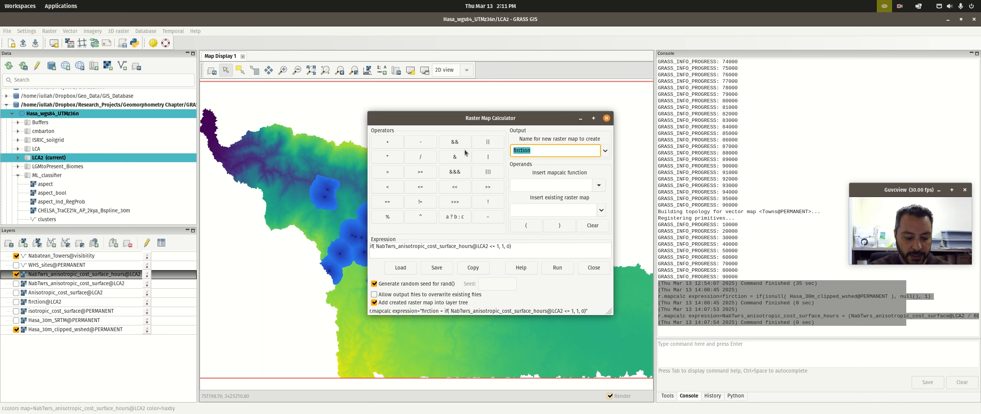
key("BackSpace")
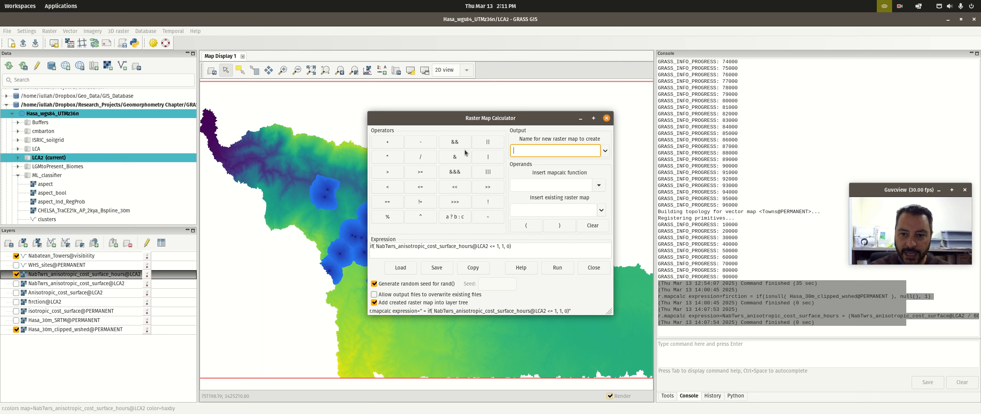
type("OneHr")
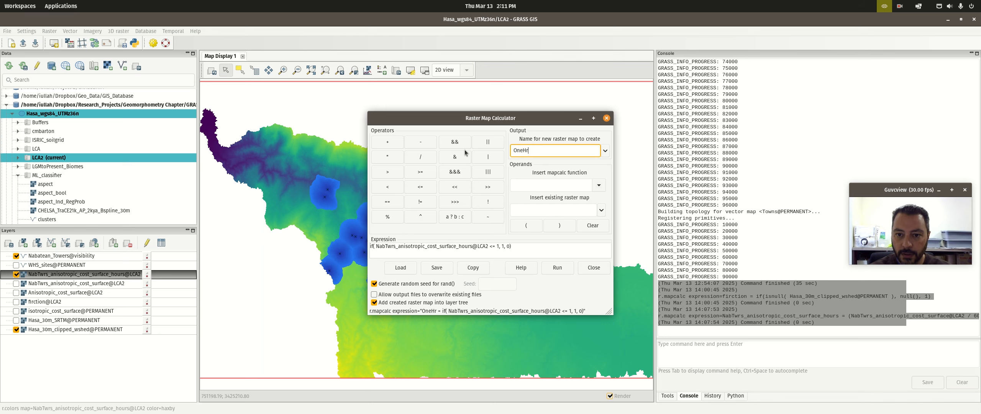
type("_cost_rad")
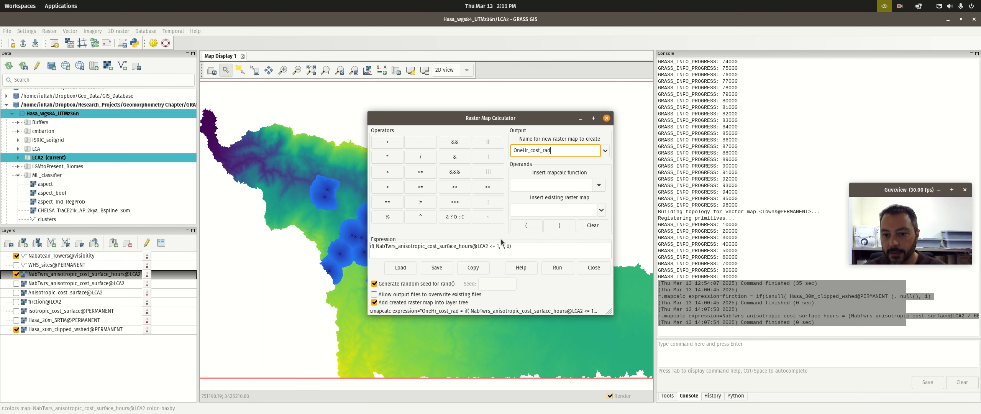
left_click(567, 268)
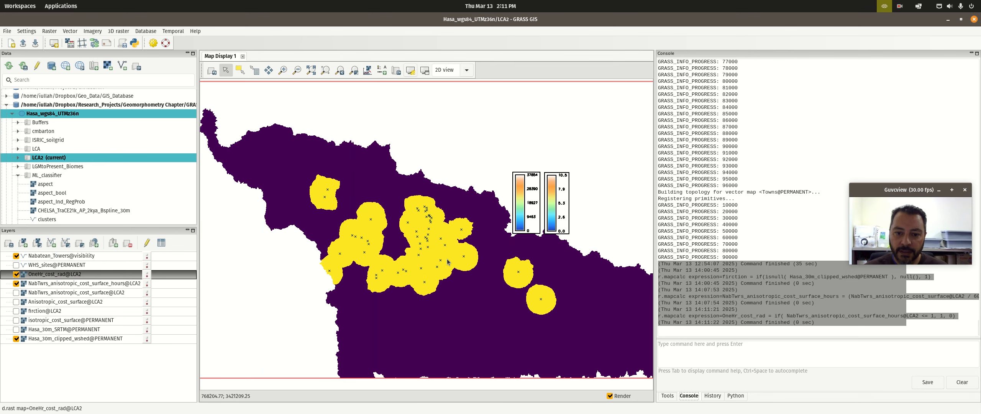
Query the OneHr_cost_rad@LCA2 raster inside and outside the one-hour zones, and close the query results
left_click(255, 70)
left_click(378, 237)
left_click(342, 172)
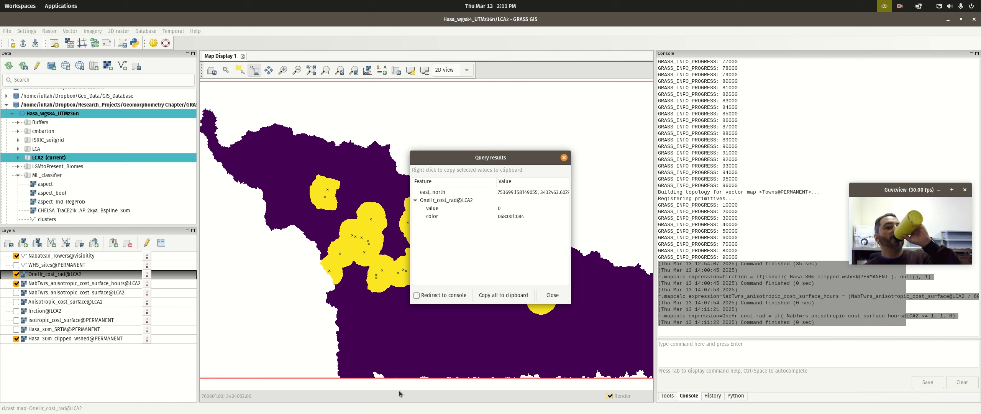
left_click(564, 157)
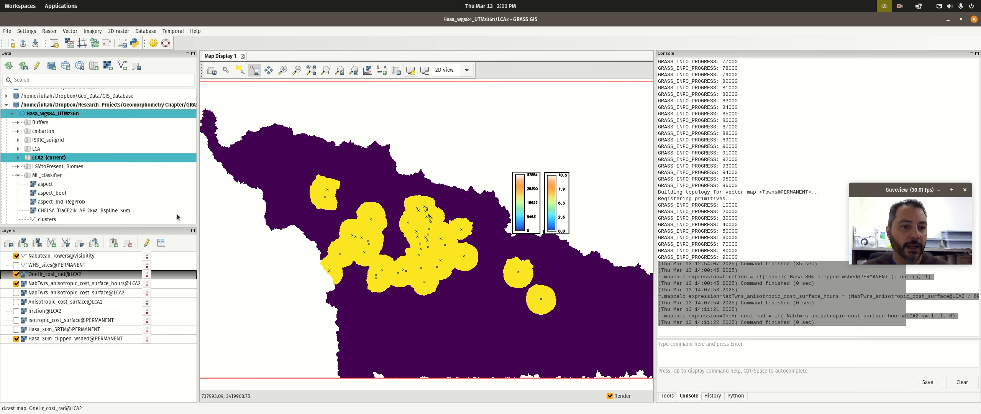
Hide the OneHr_cost_rad@LCA2 layer so the hours cost surface beneath it shows
mouse_move(1, 2)
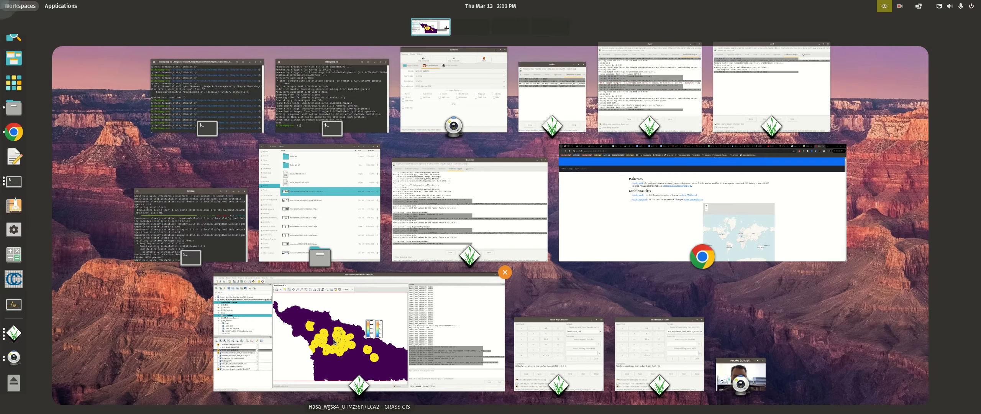
left_click(414, 337)
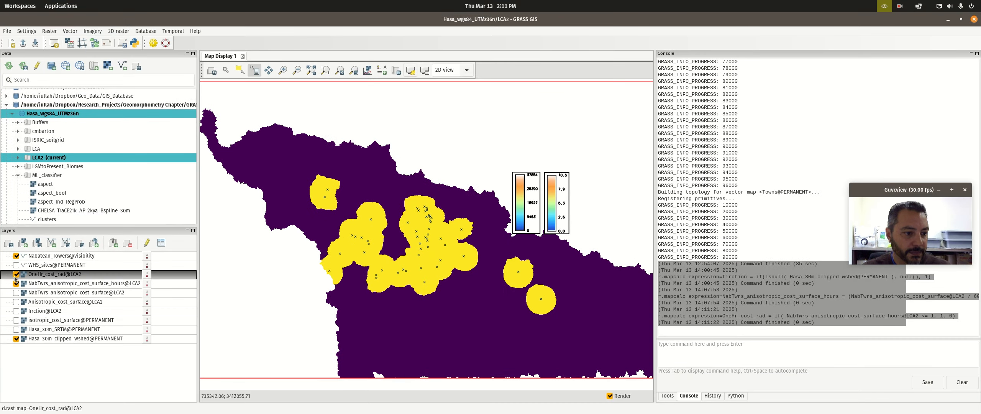
left_click(16, 275)
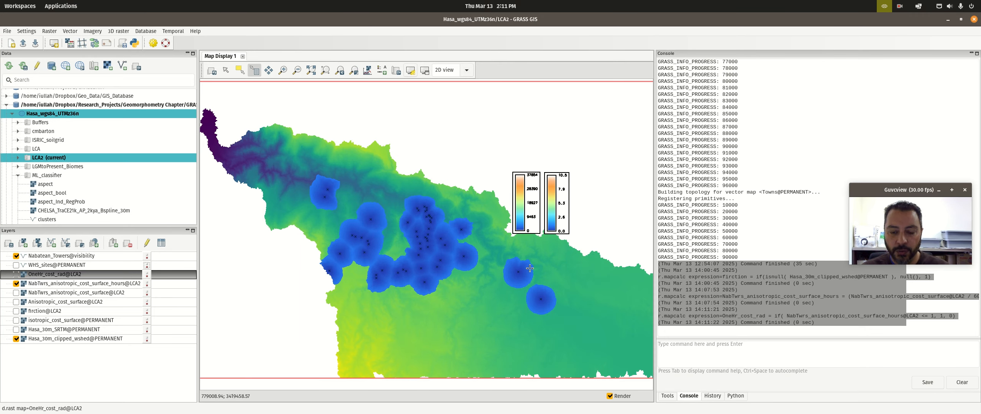
Install the r.catchment raster extension from the GRASS addons repository
left_click(33, 31)
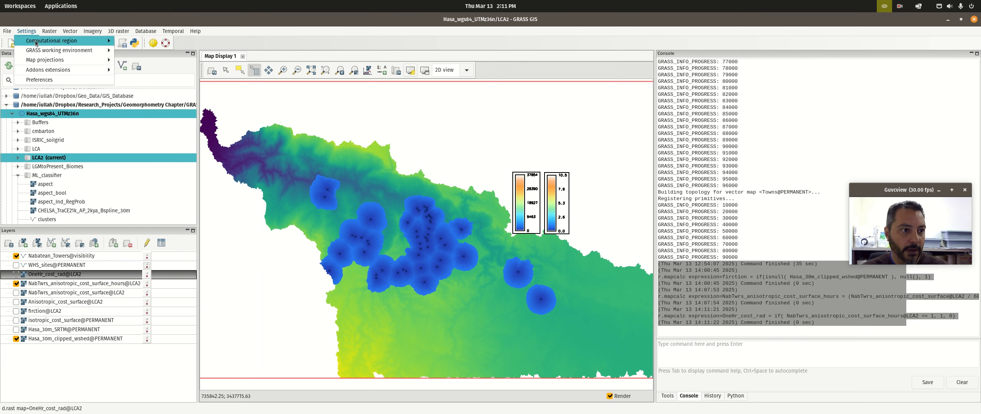
mouse_move(113, 72)
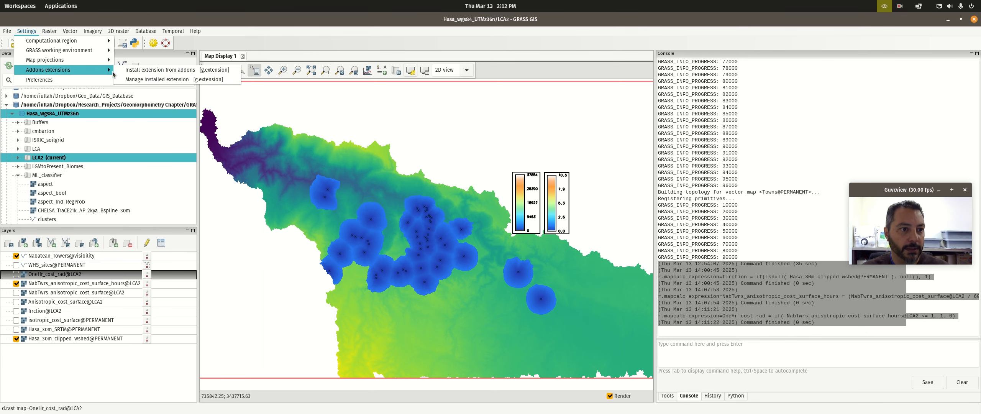
left_click(183, 71)
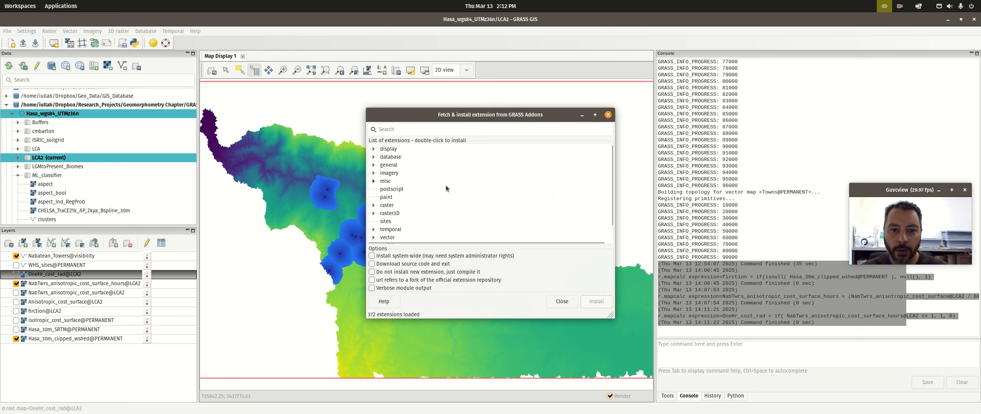
left_click(375, 207)
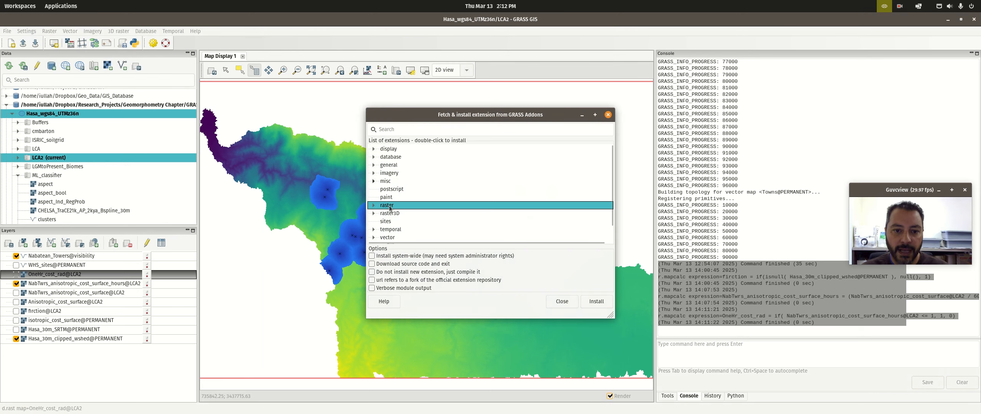
left_click(373, 205)
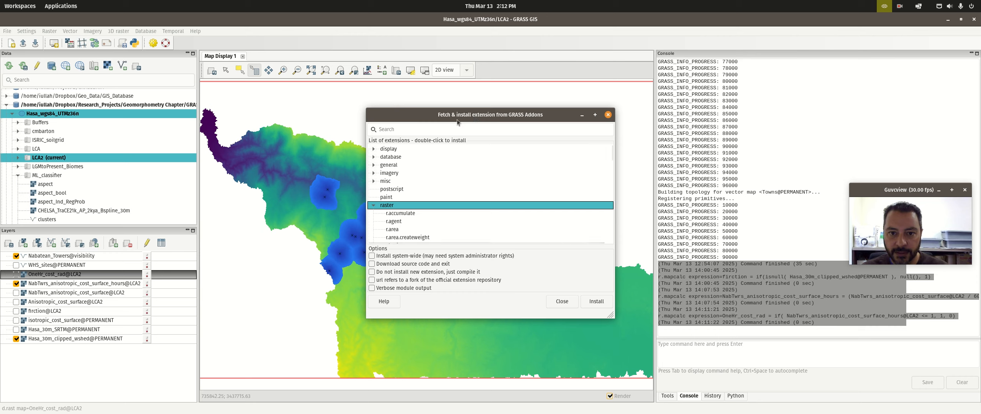
left_click_drag(456, 117, 391, 107)
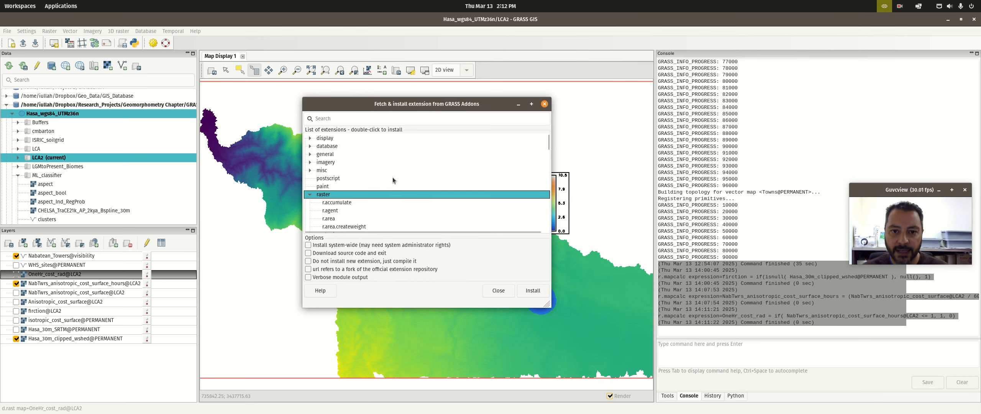
scroll(395, 180, "down", 6)
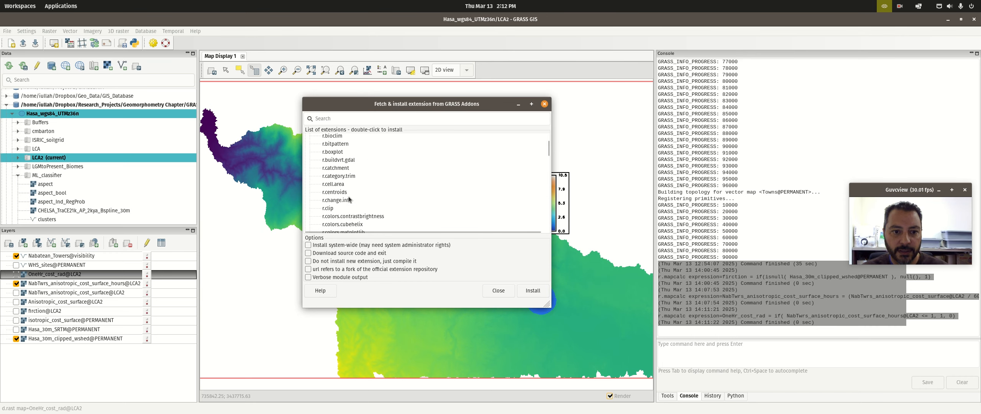
left_click(338, 169)
left_click(533, 291)
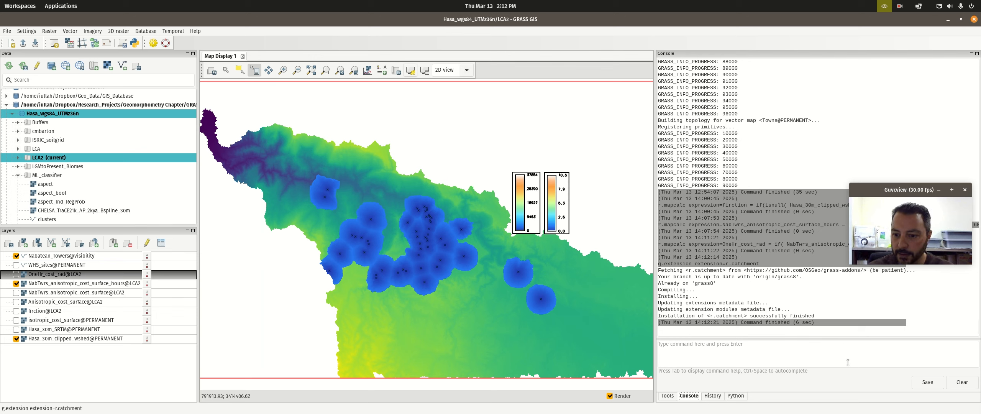
Launch the r.catchment module from the command console and move its dialog clear of the mapped cost surfaces
left_click(733, 352)
type("r.ca")
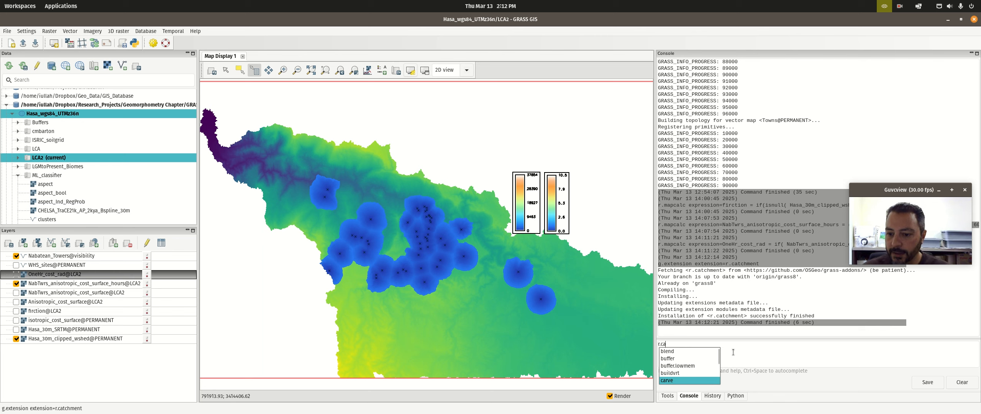
type("t")
left_click(677, 380)
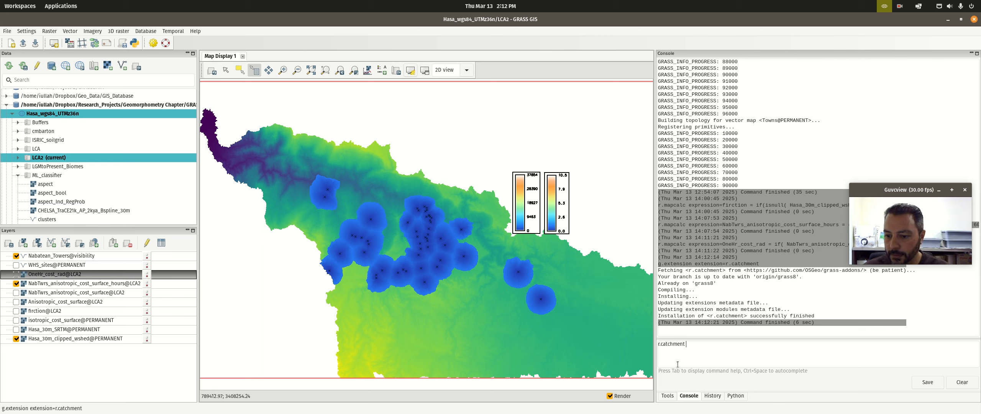
key("Return")
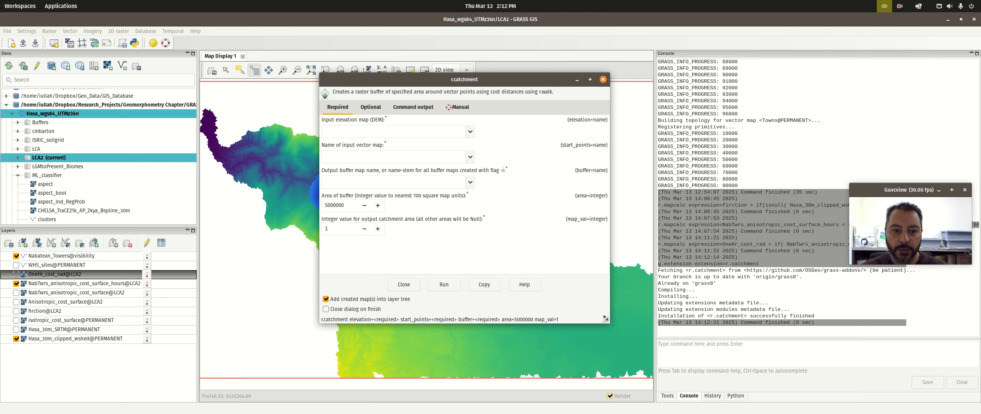
left_click_drag(445, 83, 700, 64)
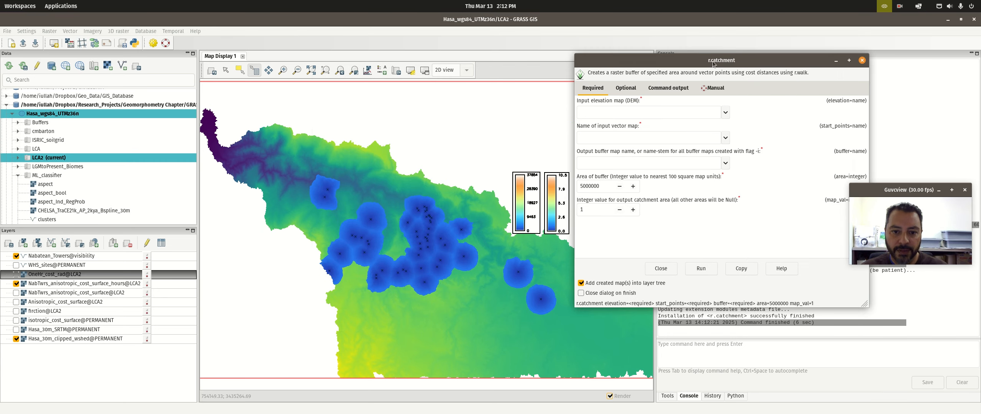
left_click_drag(641, 60, 569, 62)
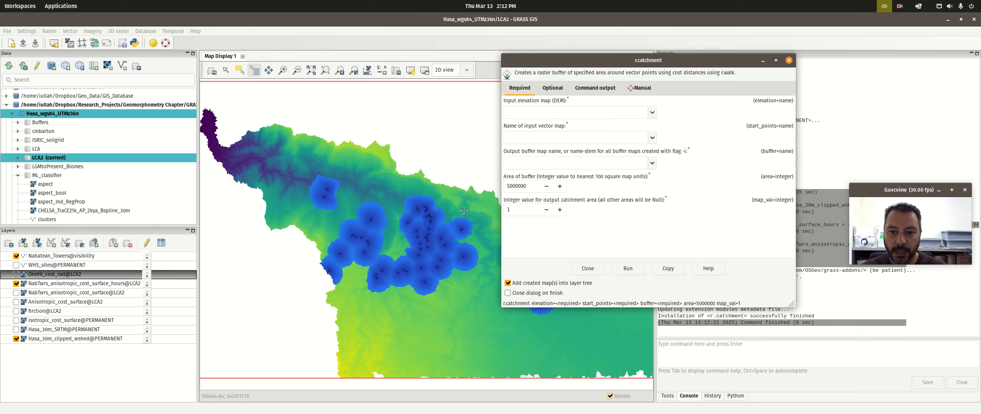
Choose NabTwrs_anisotropic_cost_surface_hours@LCA2 as the optional input cost map for r.catchment
double_click(537, 188)
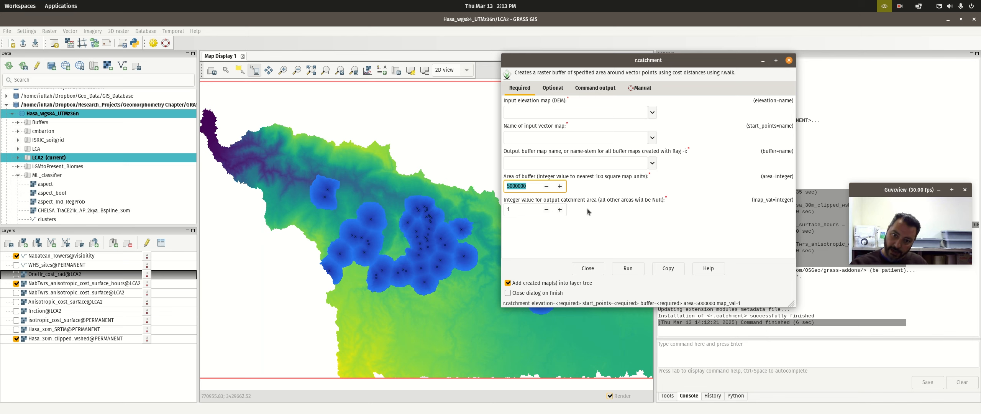
left_click(533, 213)
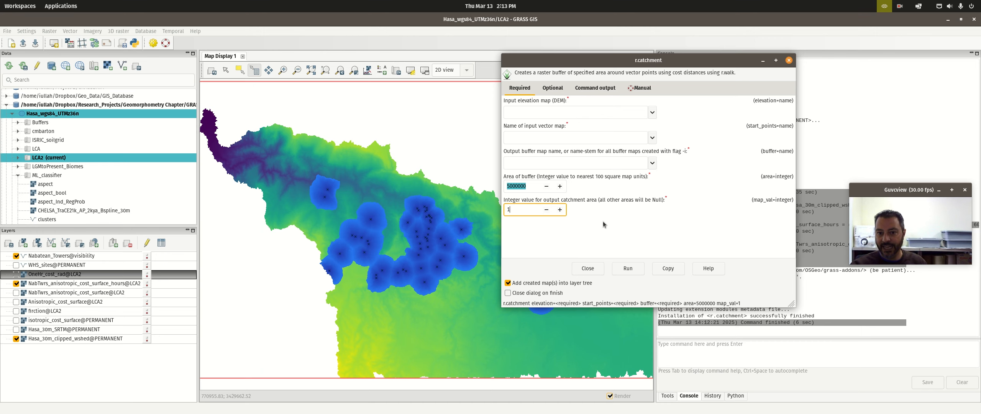
left_click(561, 89)
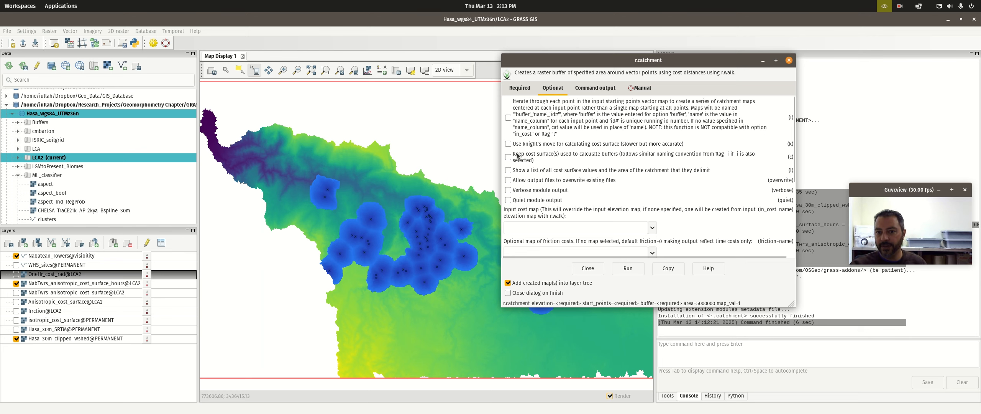
scroll(612, 164, "down", 3)
scroll(729, 193, "down", 3)
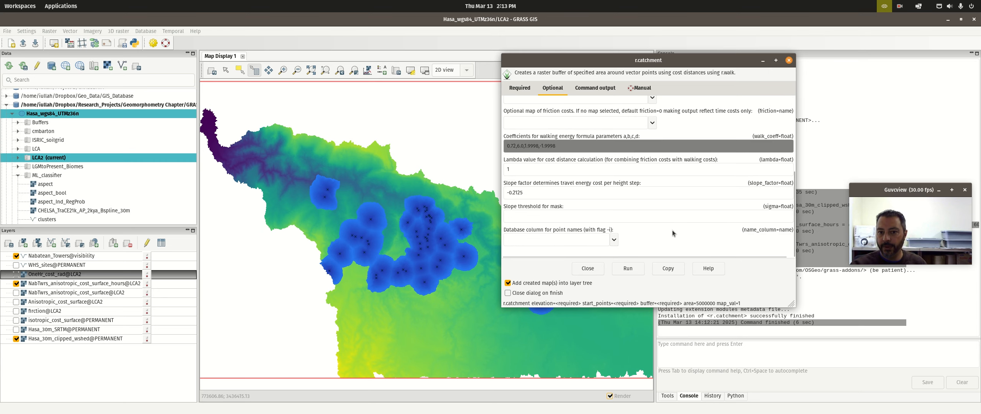
scroll(672, 230, "up", 3)
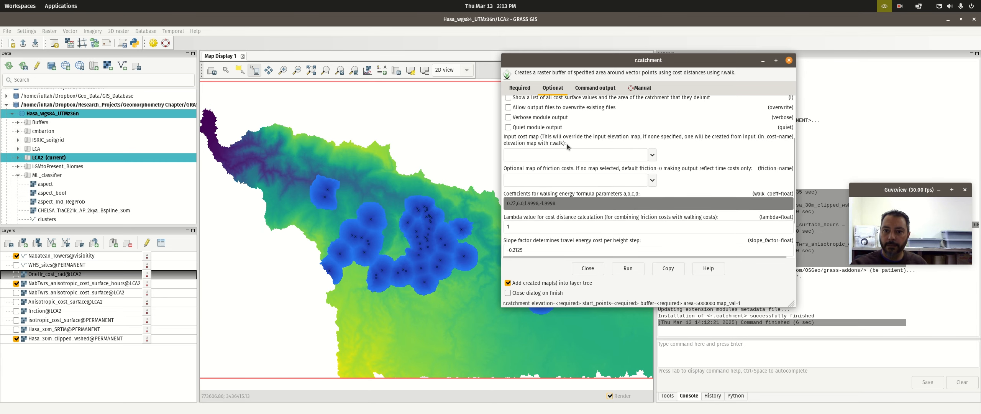
left_click(652, 155)
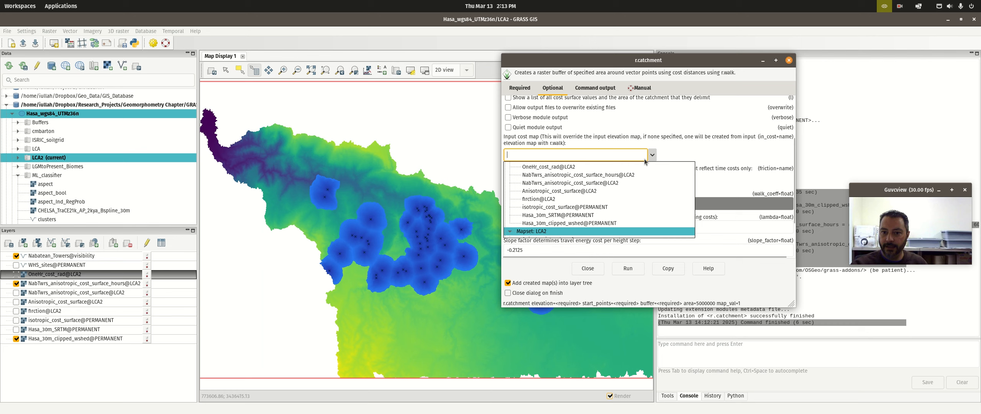
left_click(582, 176)
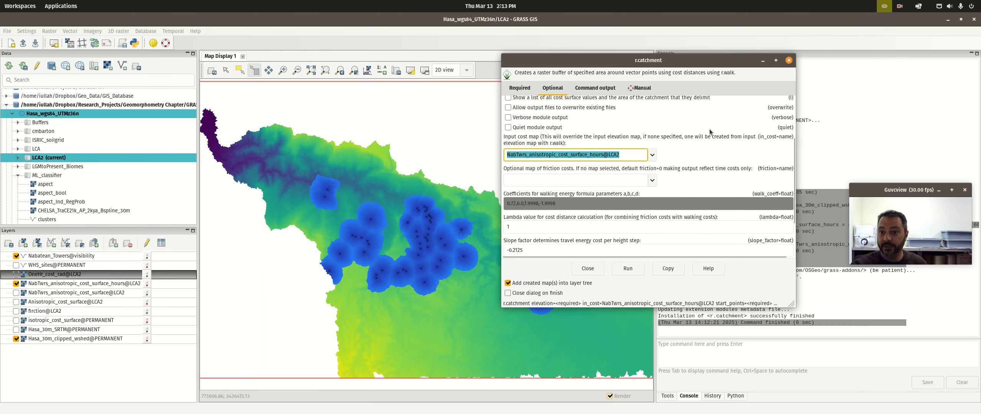
Set the input elevation map to Hasa_30m_clipped_wshed@PERMANENT and the input vector map to Nabatean_Towers@visibility
left_click(520, 88)
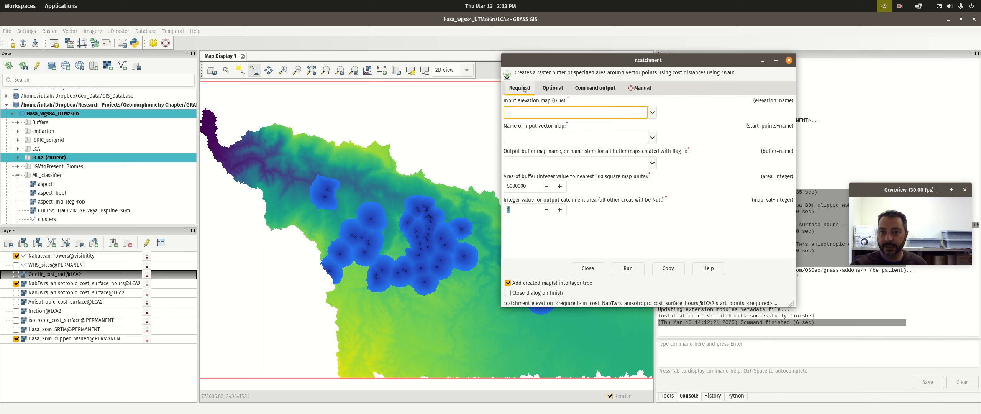
left_click(650, 112)
scroll(585, 156, "down", 6)
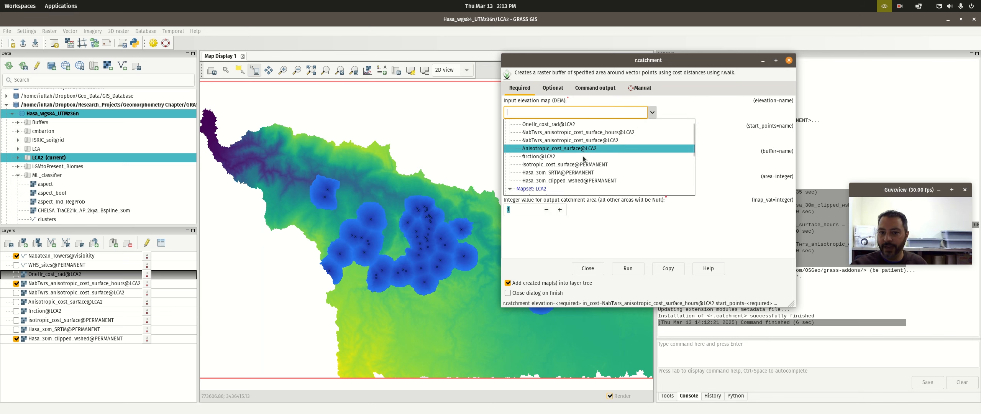
scroll(585, 156, "down", 2)
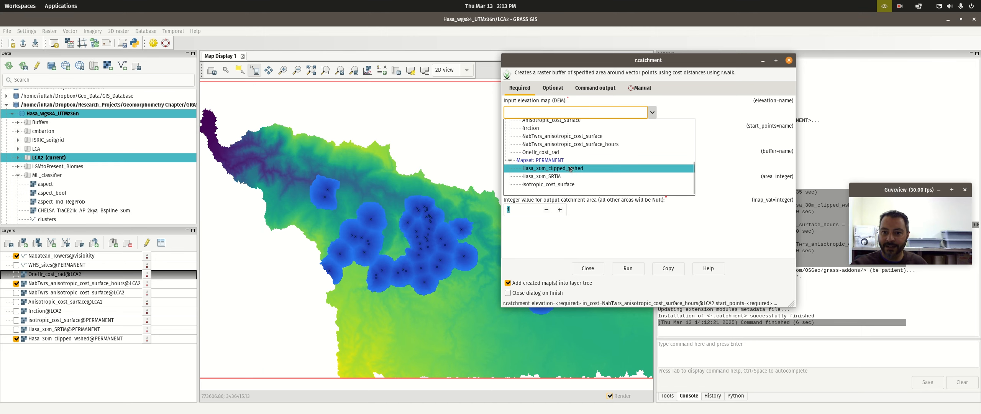
left_click(554, 172)
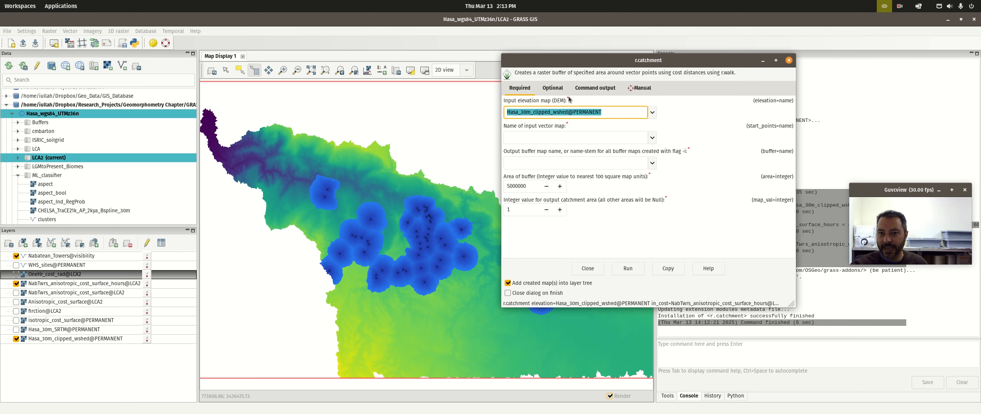
left_click(652, 138)
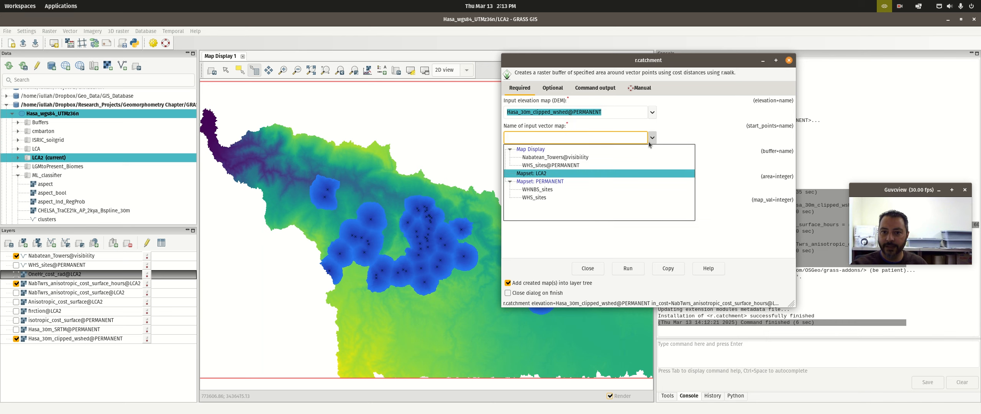
left_click(556, 158)
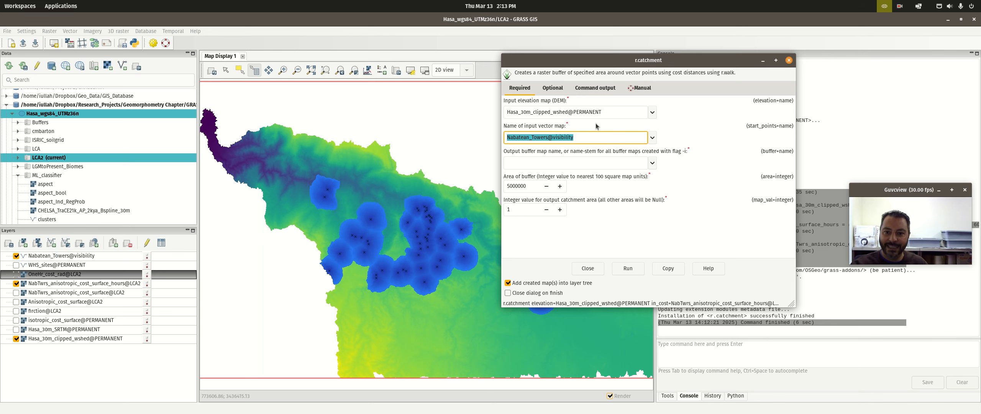
Name the output buffer map farming_catchment
key("Tab")
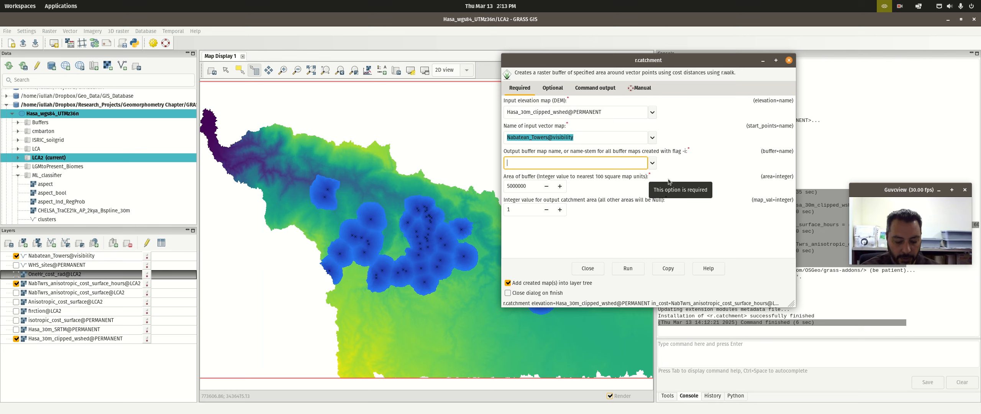
type("farming")
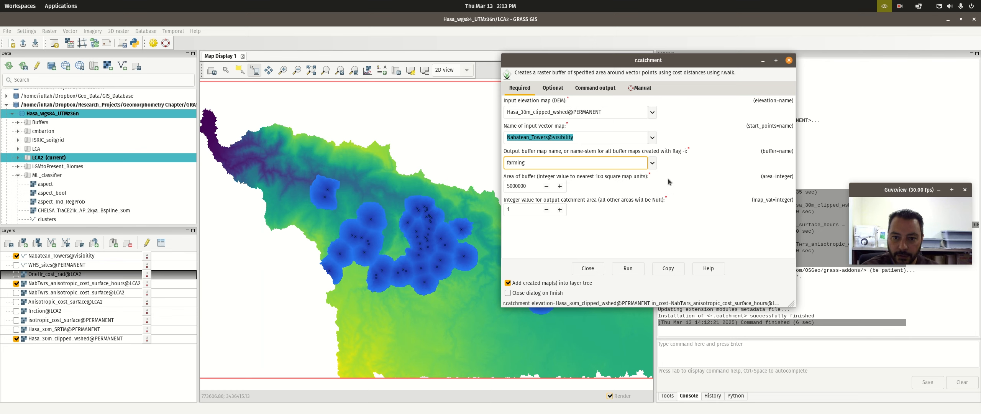
type("_Cathcment")
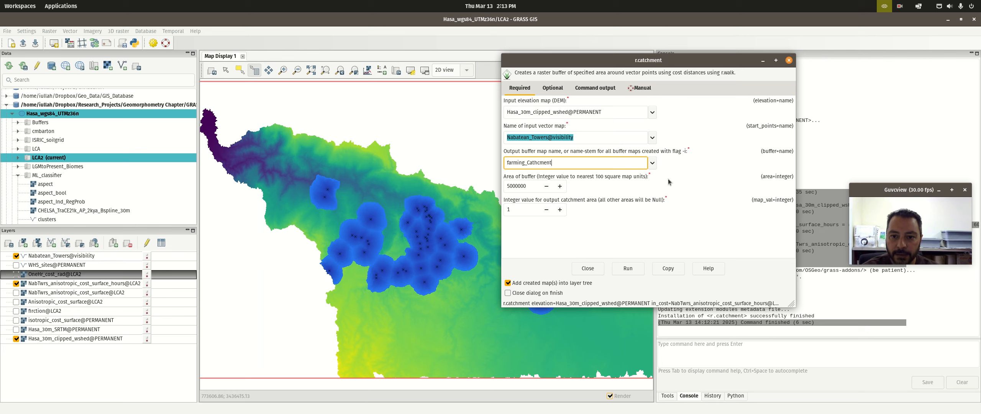
key("BackSpace")
key("BackSpace")
key("BackSpace")
key("BackSpace")
key("BackSpace")
key("BackSpace")
key("BackSpace")
key("BackSpace")
key("BackSpace")
type("catchment")
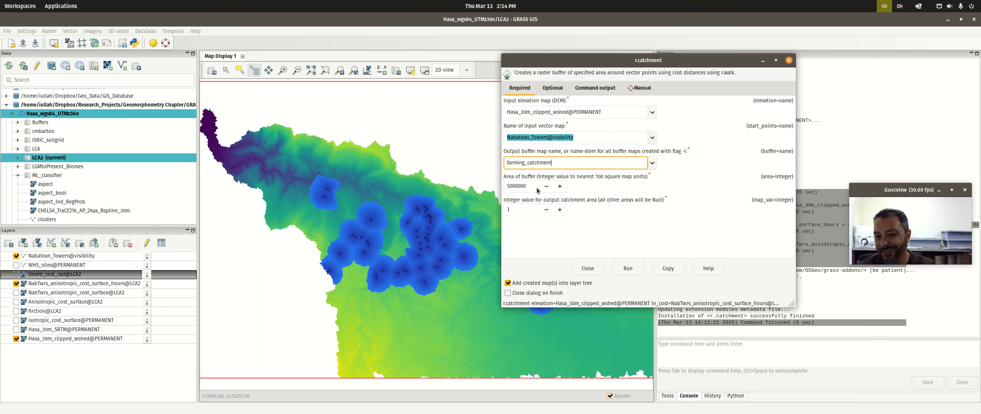
Set the slope threshold for the mask to 10 and run r.catchment
left_click(522, 186)
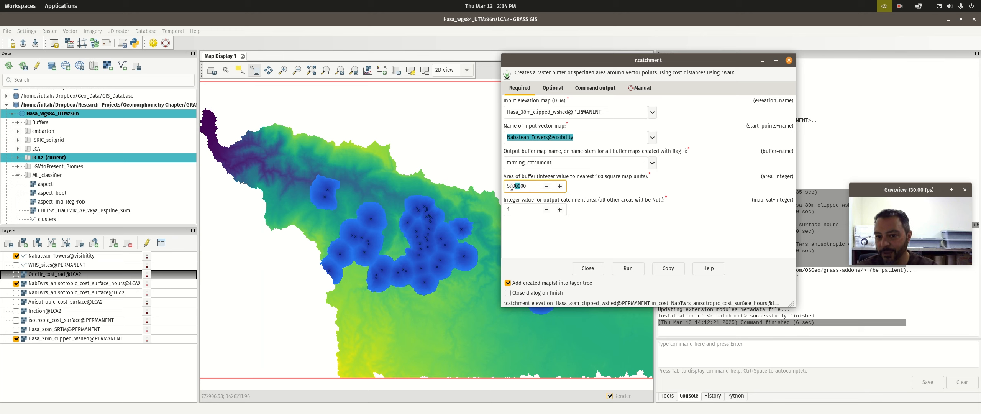
left_click(553, 87)
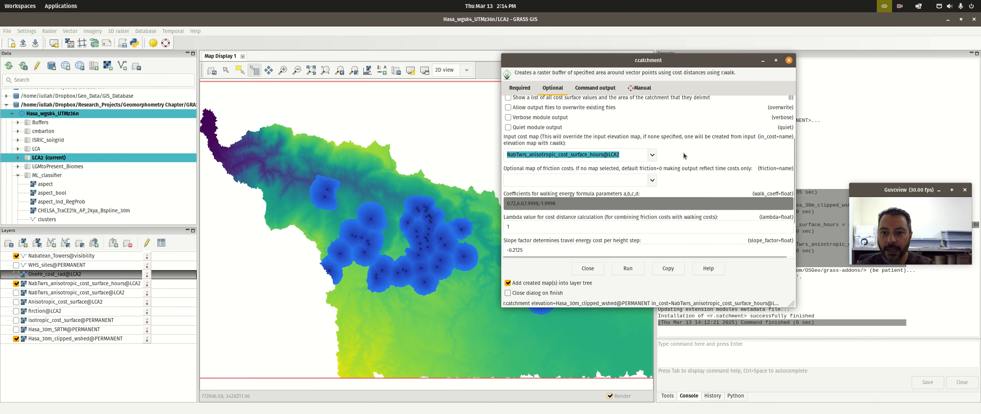
scroll(711, 177, "down", 2)
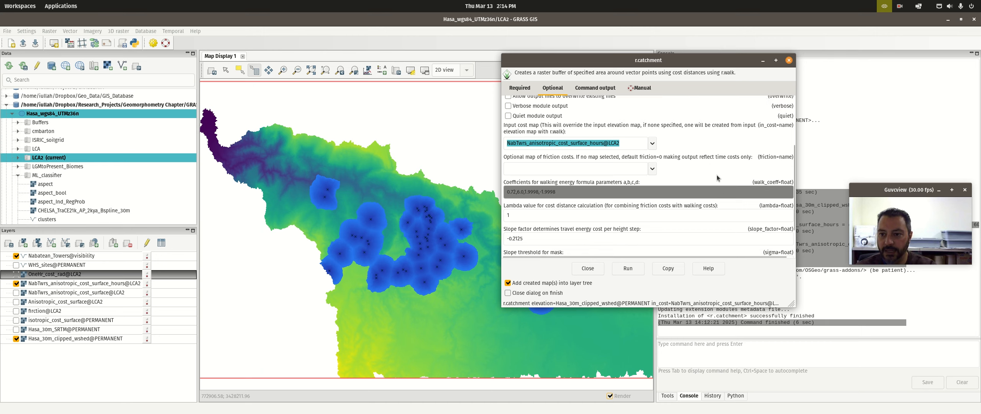
scroll(602, 243, "down", 1)
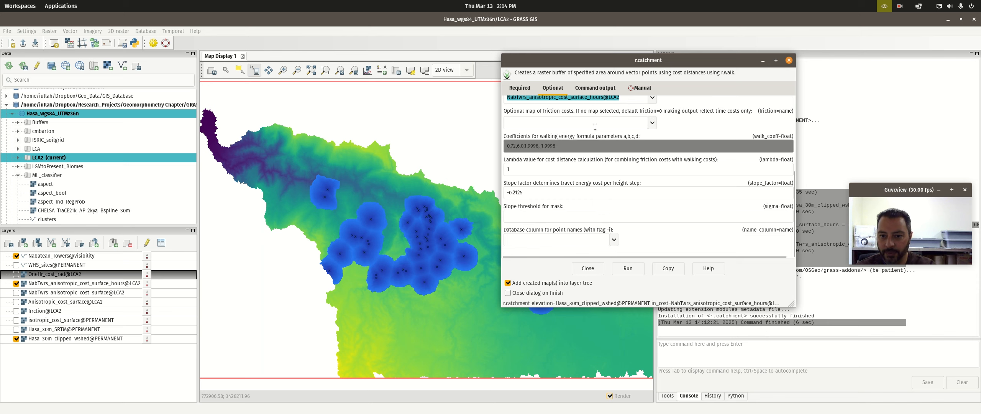
left_click(580, 218)
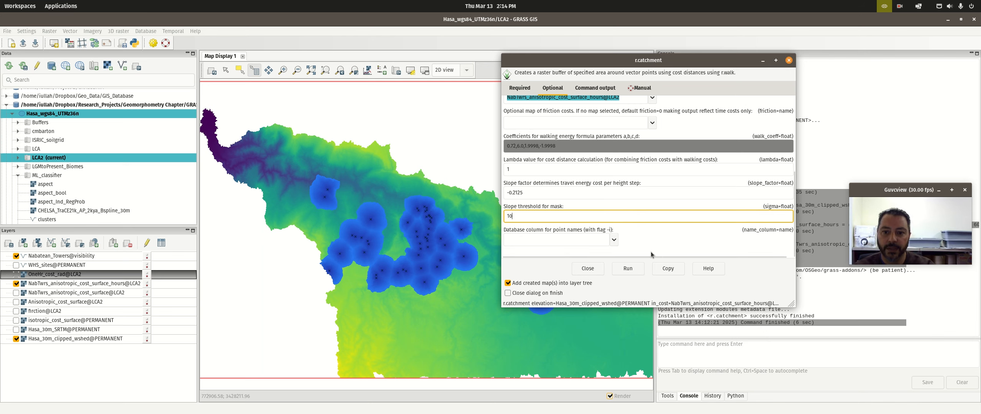
left_click(591, 89)
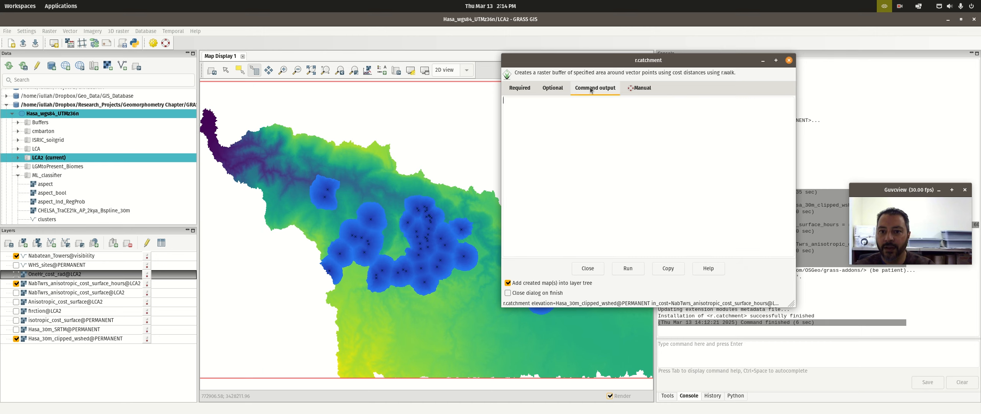
left_click(628, 270)
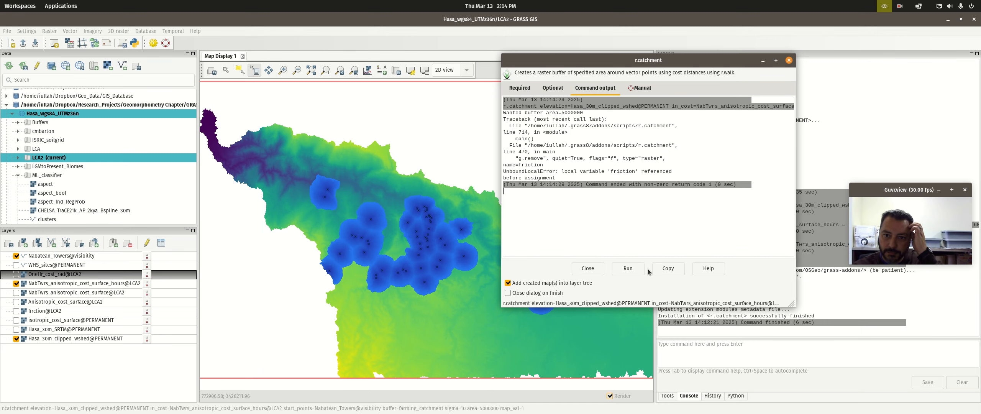
Choose firction@LCA2 as the optional friction cost map and rerun r.catchment
left_click(553, 88)
scroll(712, 139, "up", 1)
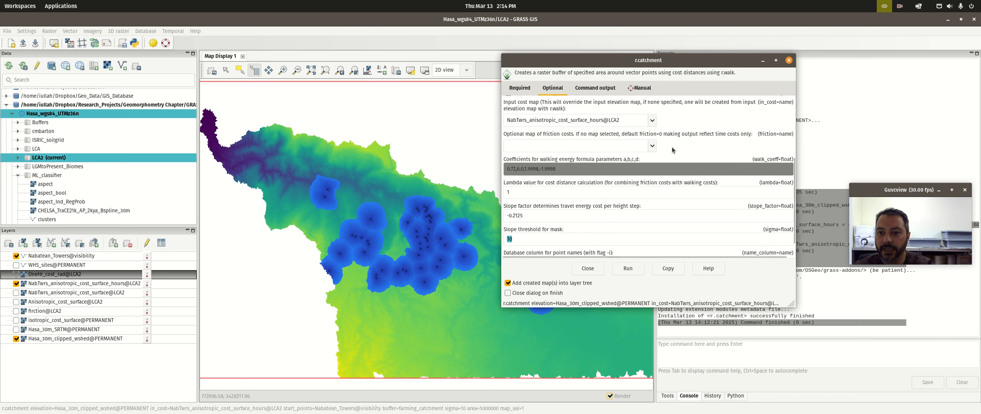
left_click(651, 146)
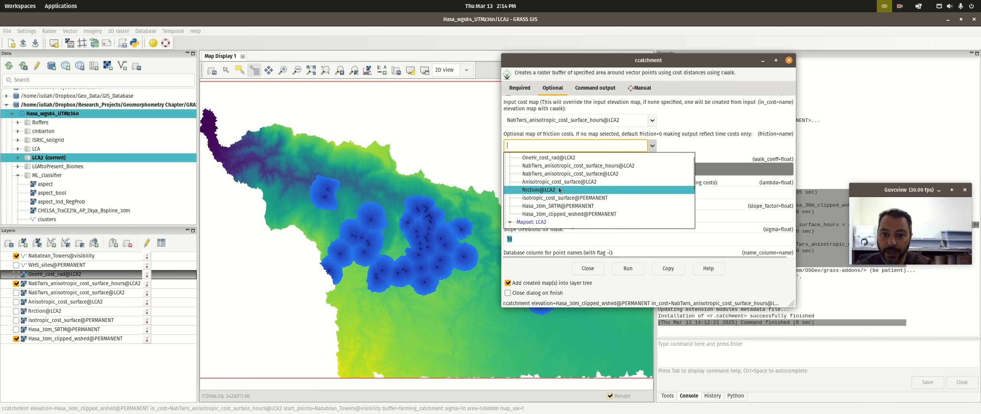
left_click(544, 190)
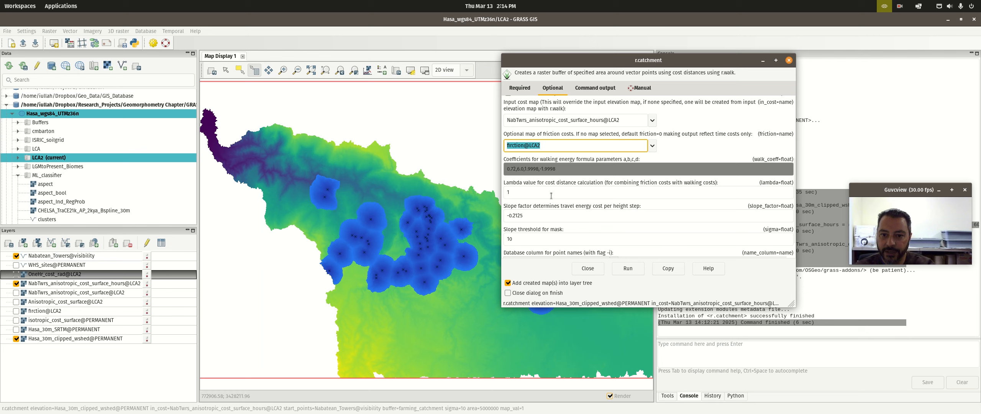
left_click(628, 268)
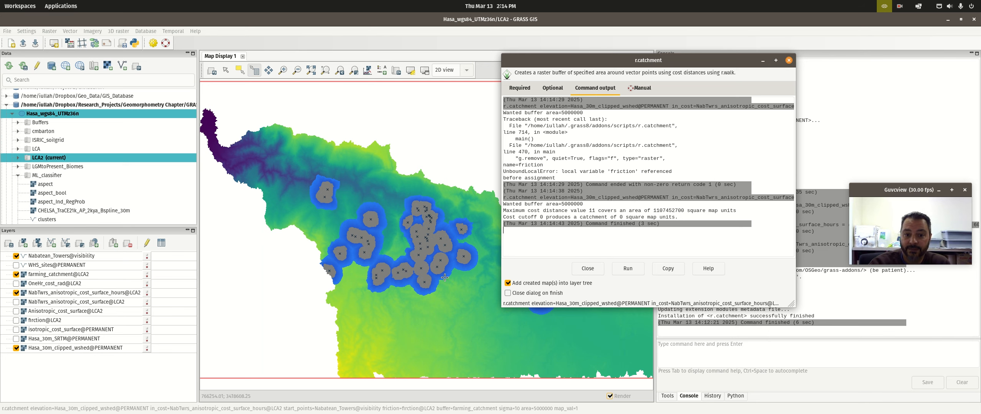
Clear the optional input cost map in r.catchment, keeping firction@LCA2 as the friction map and 5000000 as the buffer area
left_click(520, 88)
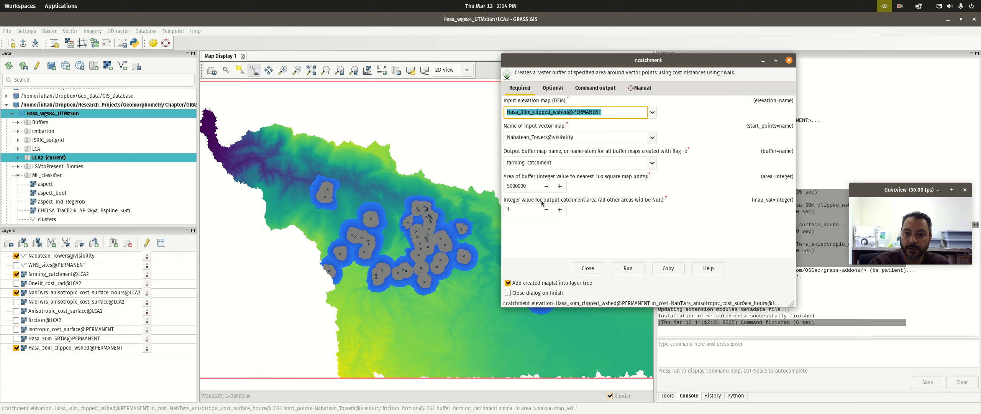
left_click(517, 186)
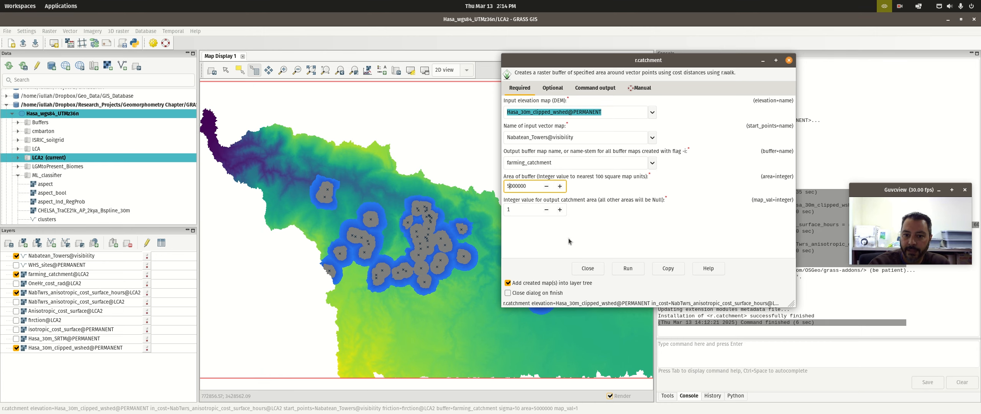
left_click_drag(557, 58, 744, 48)
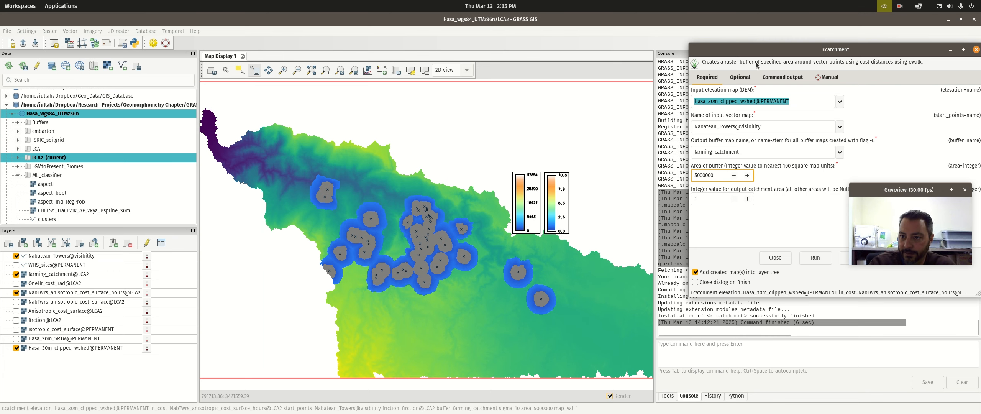
left_click_drag(764, 49, 633, 53)
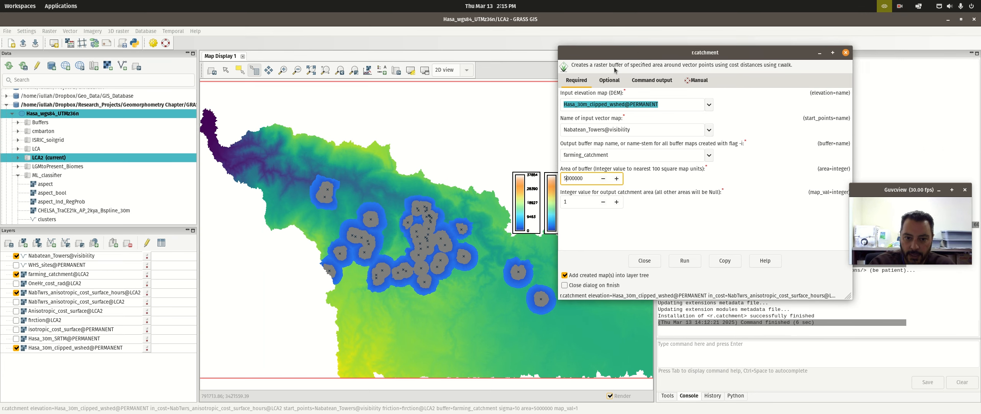
left_click(609, 80)
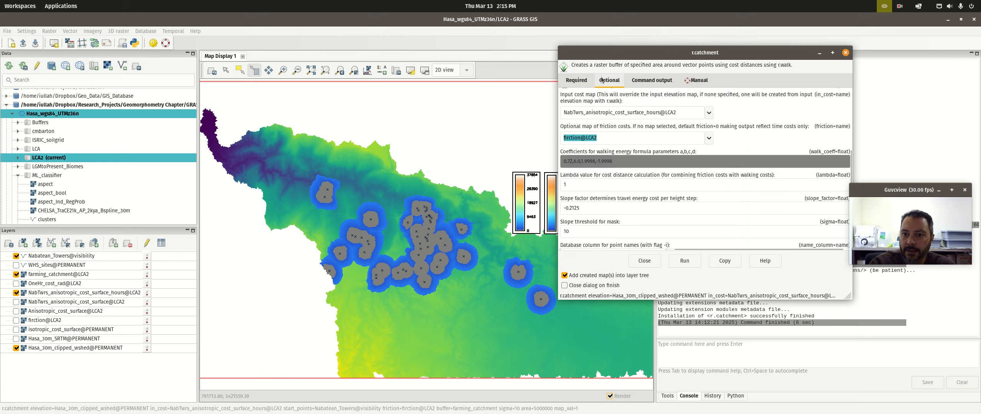
key("BackSpace")
left_click(652, 80)
left_click(609, 80)
Enable knight's move for the cost surface, allow overwriting of existing files, and rerun r.catchment
scroll(768, 109, "up", 4)
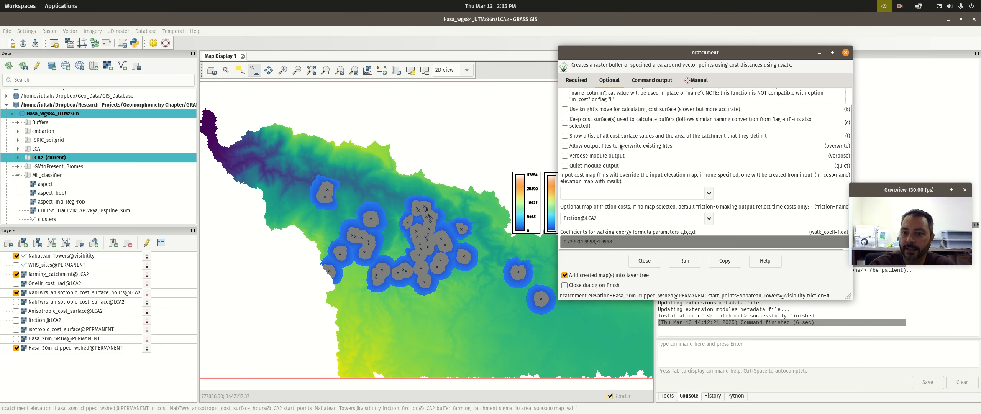
scroll(622, 138, "up", 3)
left_click(566, 136)
left_click(565, 173)
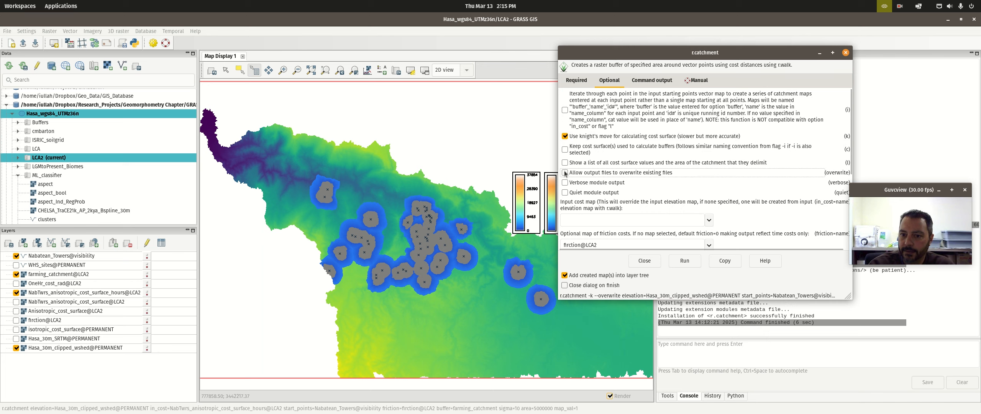
left_click(688, 264)
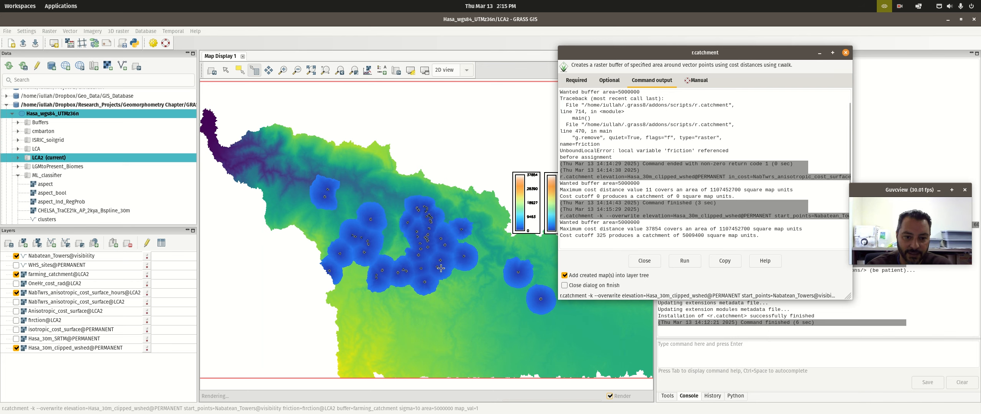
Zoom in on the central cluster of tower catchments to inspect them, and zoom back out to the Hasa_30m_clipped_wshed extent
left_click(281, 70)
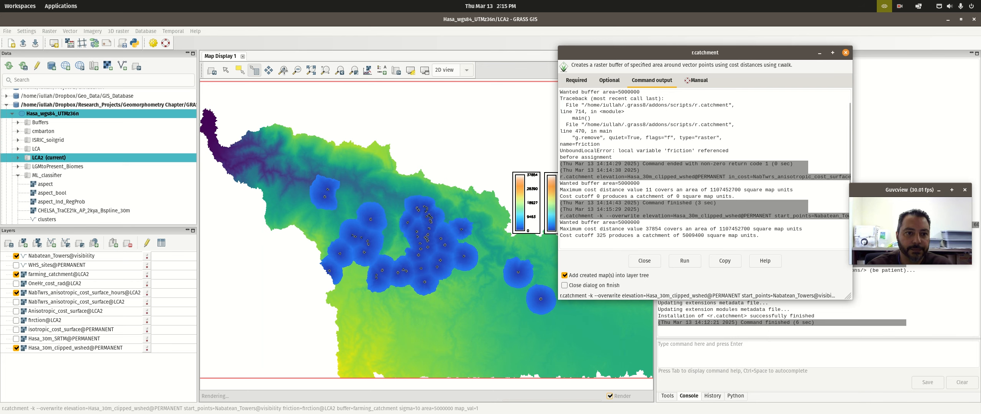
left_click(230, 72)
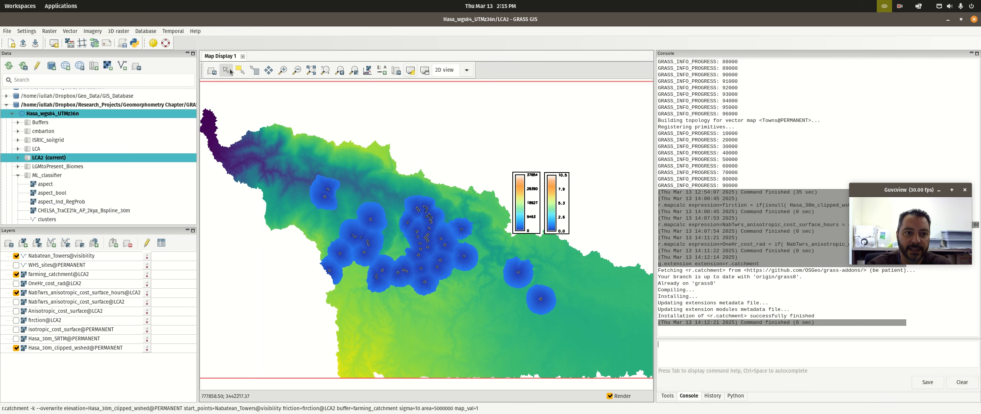
left_click(284, 71)
left_click_drag(404, 203, 475, 275)
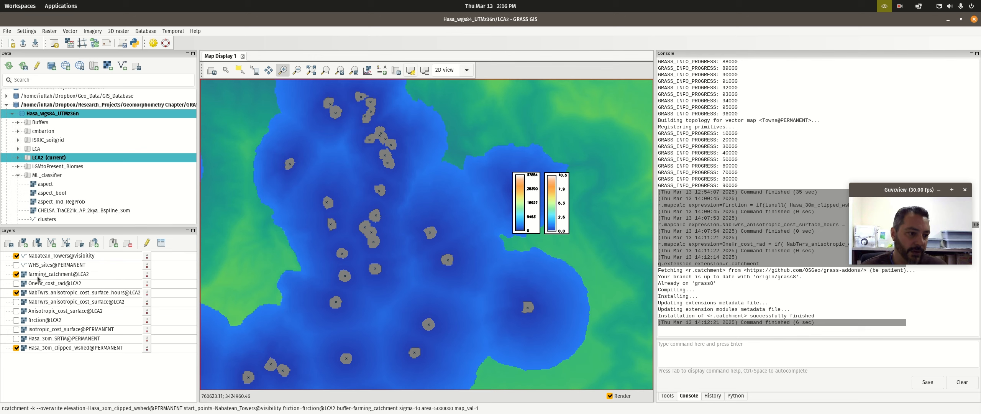
right_click(43, 346)
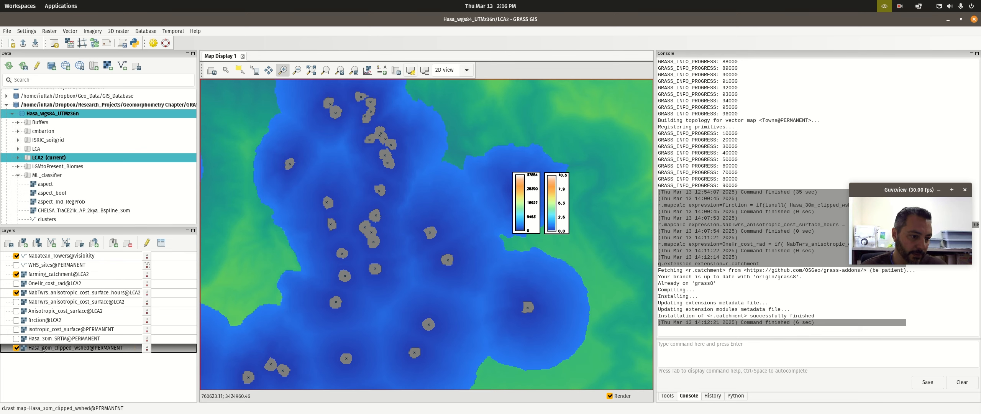
left_click(124, 219)
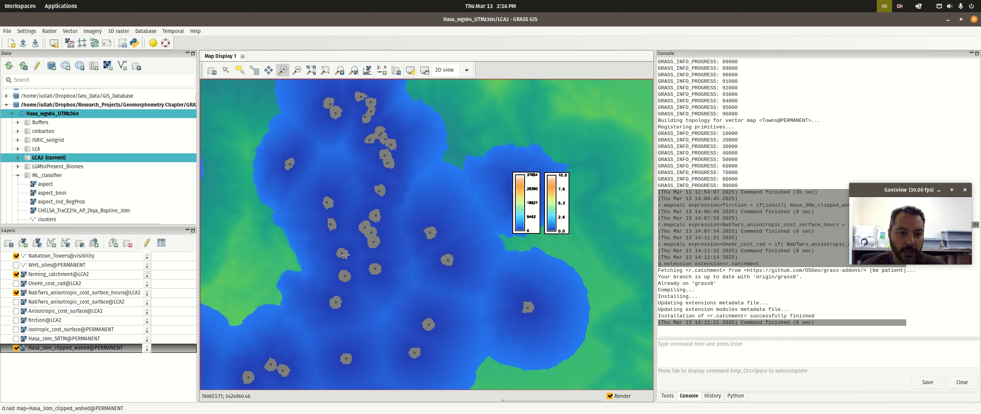
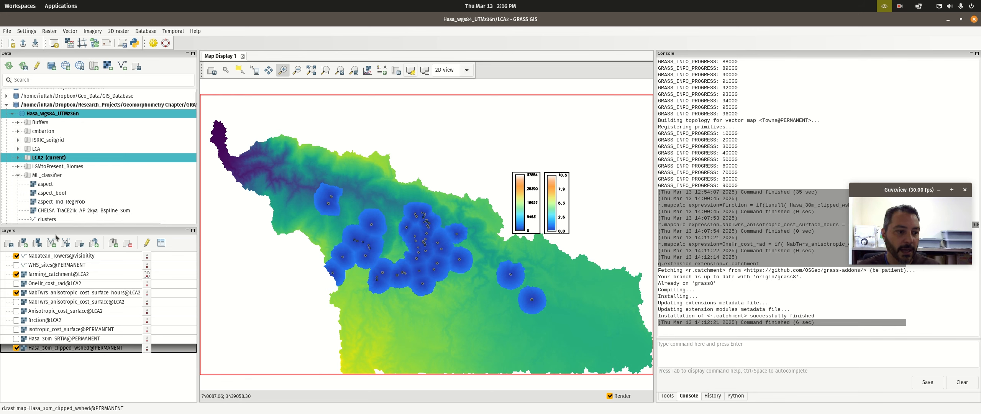
Hide the farming_catchment and NabTwrs_anisotropic_cost_surface_hours layers, and collapse the ML_classifier and Vegetation mapsets
left_click(16, 274)
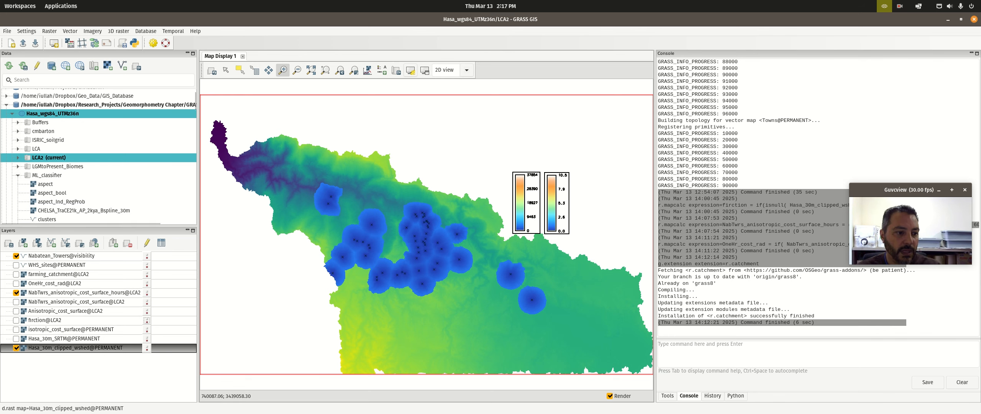
left_click(16, 292)
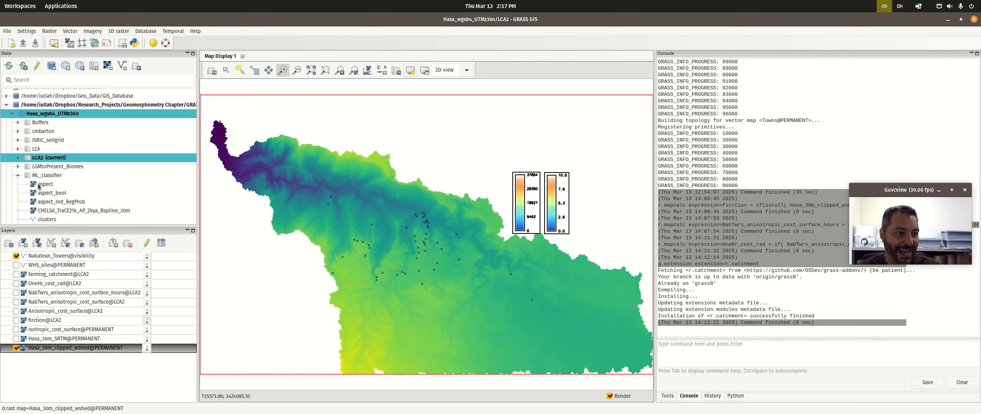
scroll(70, 171, "down", 1)
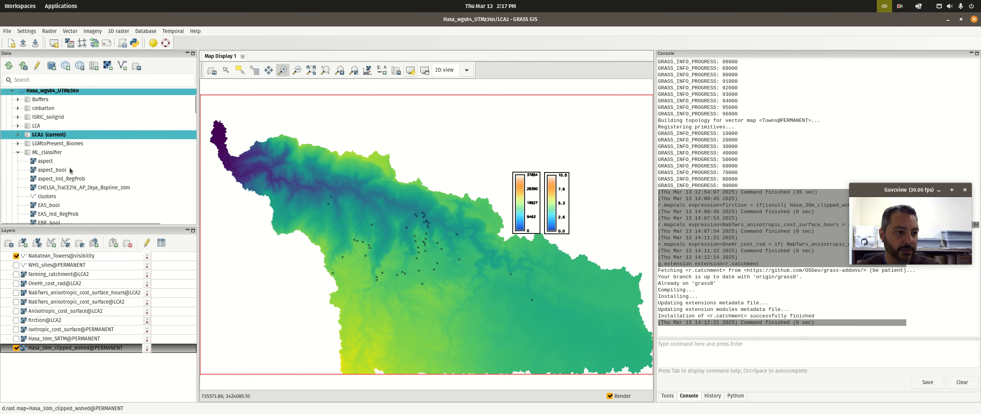
left_click(18, 152)
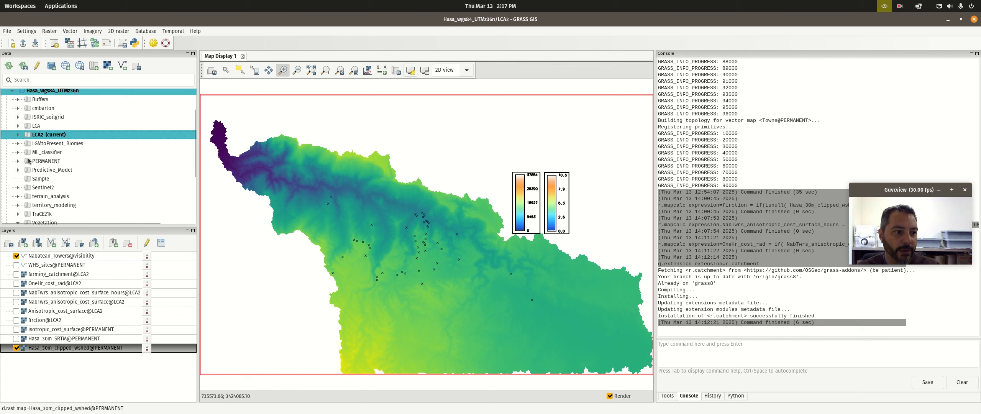
scroll(48, 179, "down", 2)
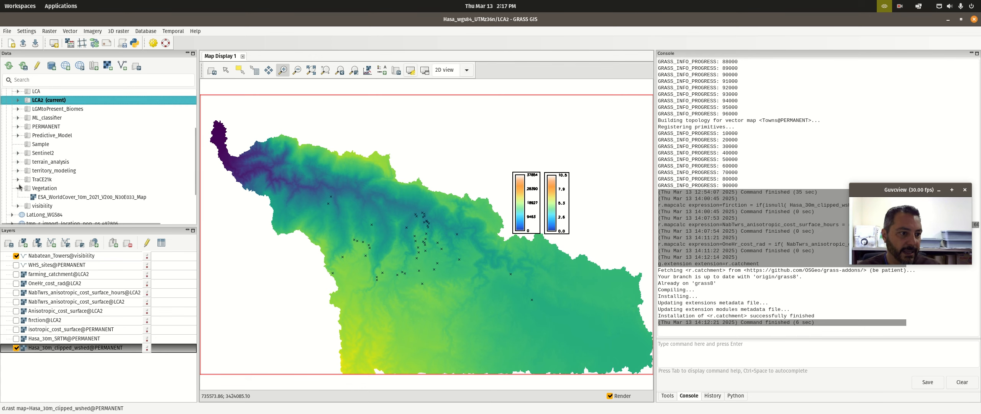
left_click(18, 188)
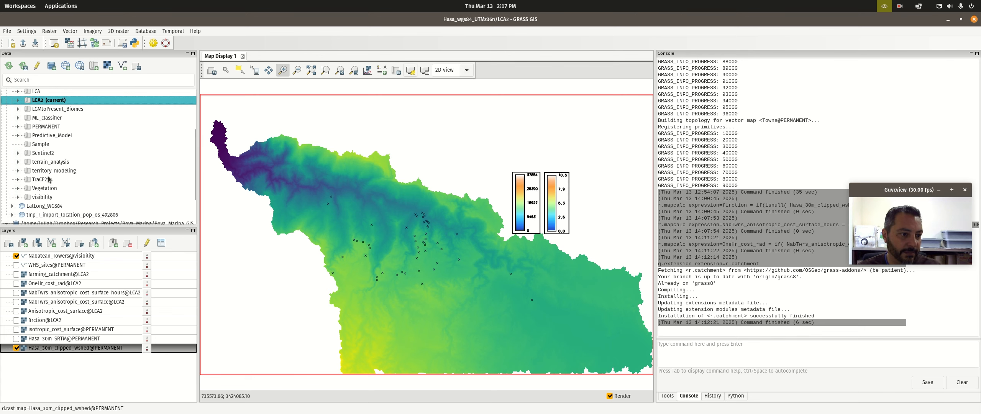
Add the streams_vector map from the terrain_analysis mapset to the map display
scroll(45, 185, "up", 1)
scroll(44, 176, "up", 3)
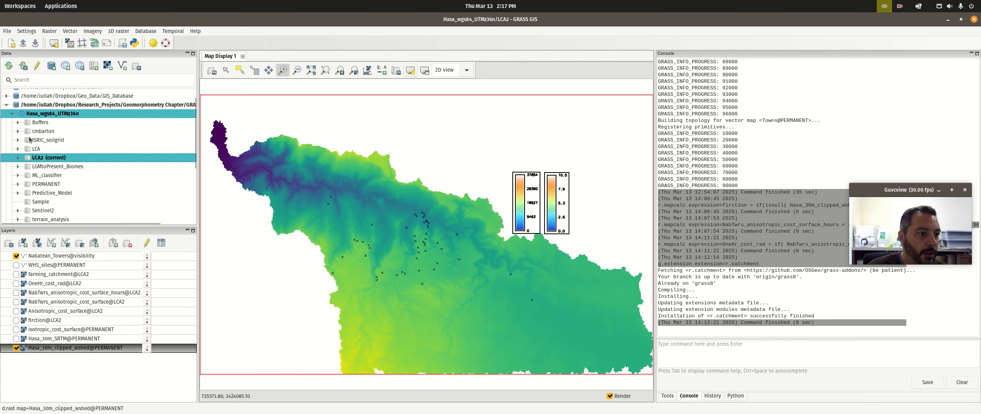
scroll(29, 139, "down", 1)
scroll(29, 169, "down", 2)
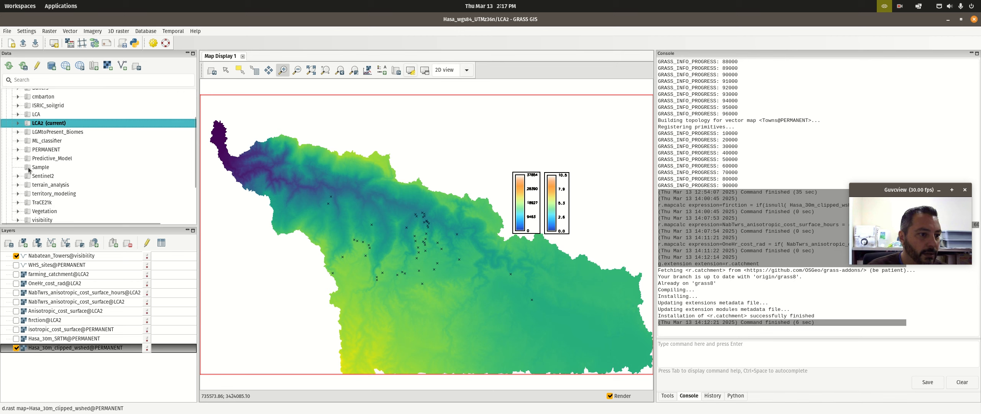
scroll(40, 155, "down", 2)
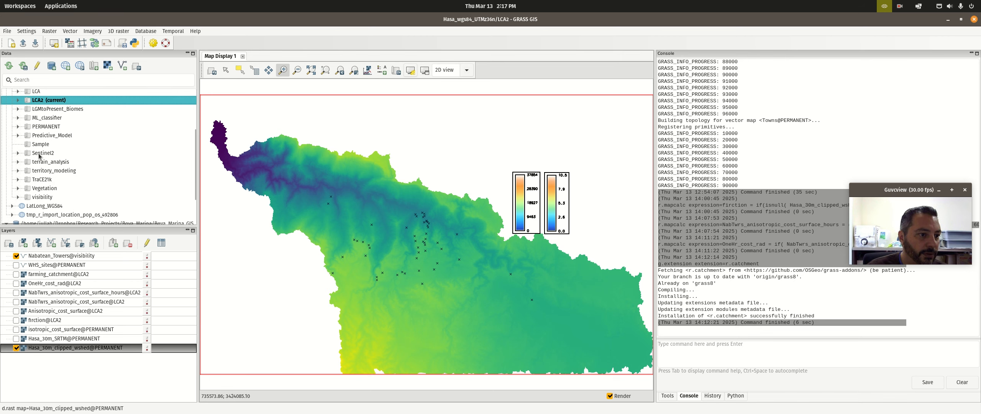
left_click(18, 161)
scroll(51, 167, "down", 6)
scroll(51, 169, "down", 4)
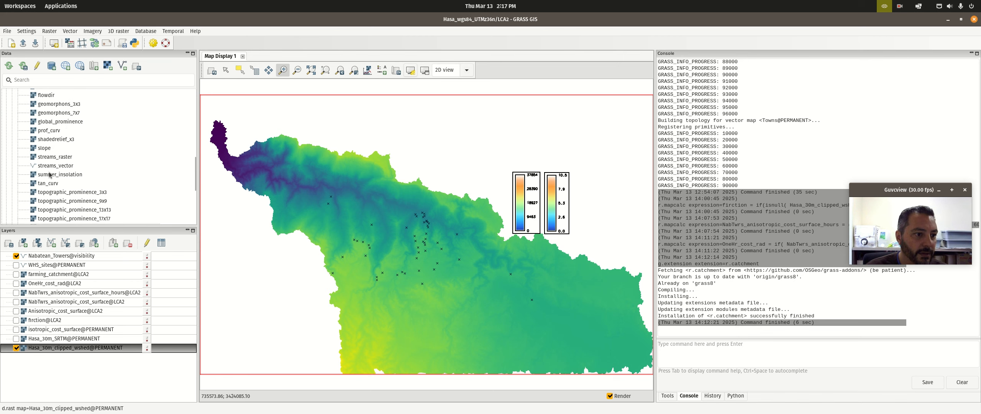
double_click(54, 165)
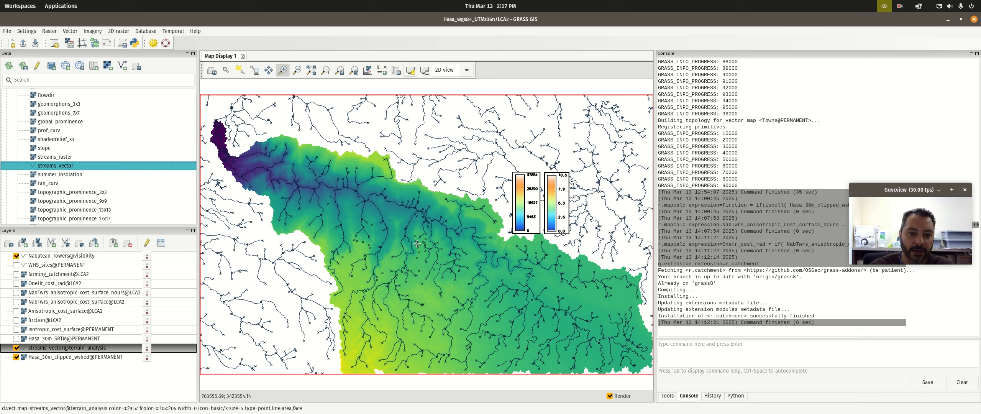
left_click(70, 32)
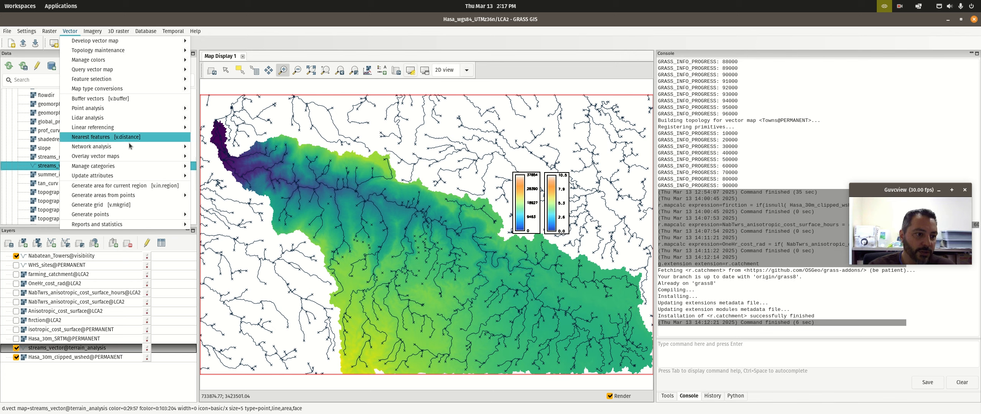
mouse_move(146, 196)
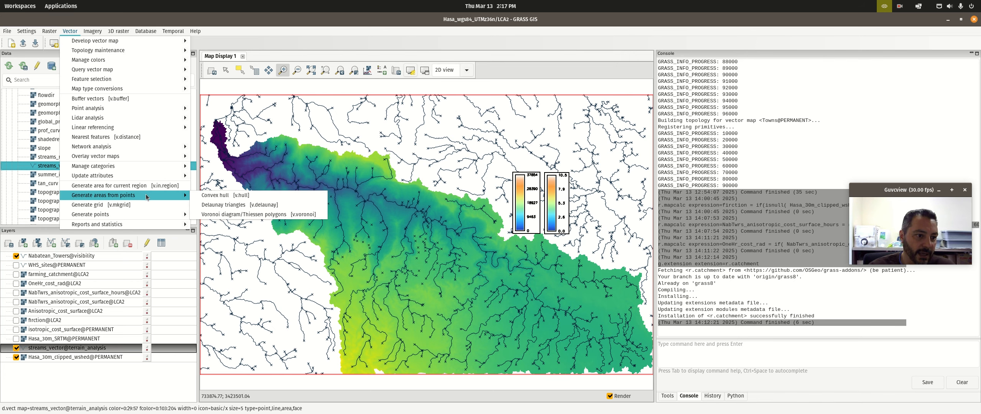
mouse_move(144, 215)
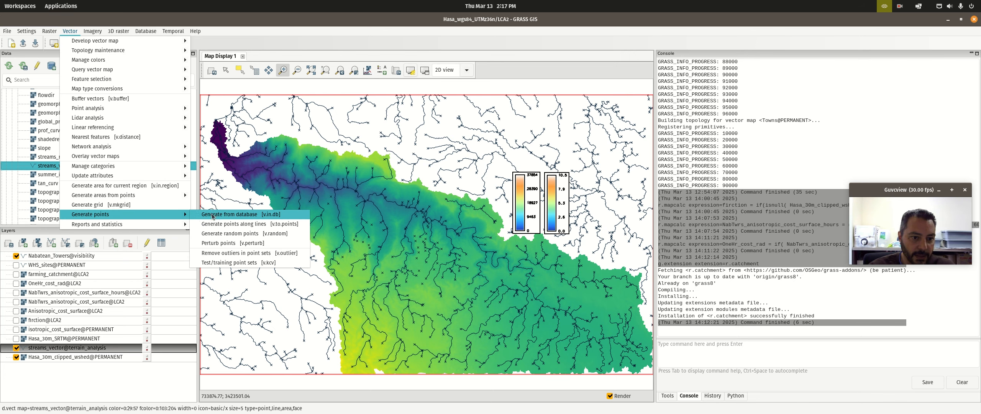
left_click(277, 225)
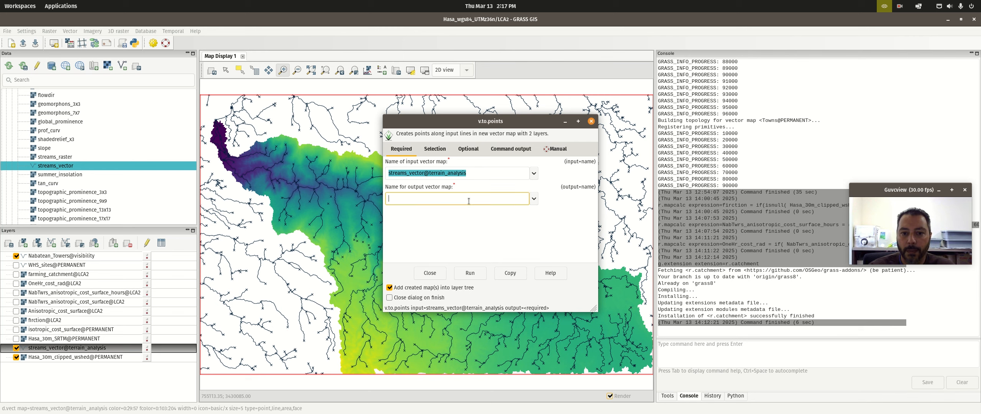
left_click(436, 149)
left_click(460, 150)
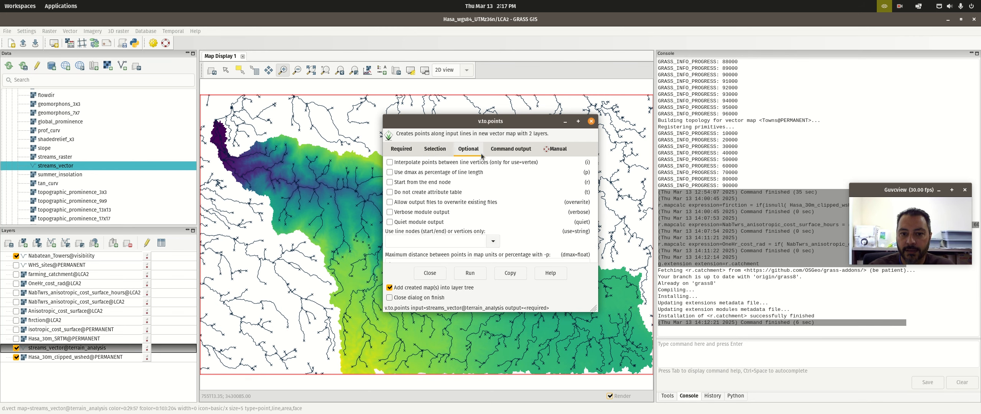
left_click_drag(593, 309, 662, 368)
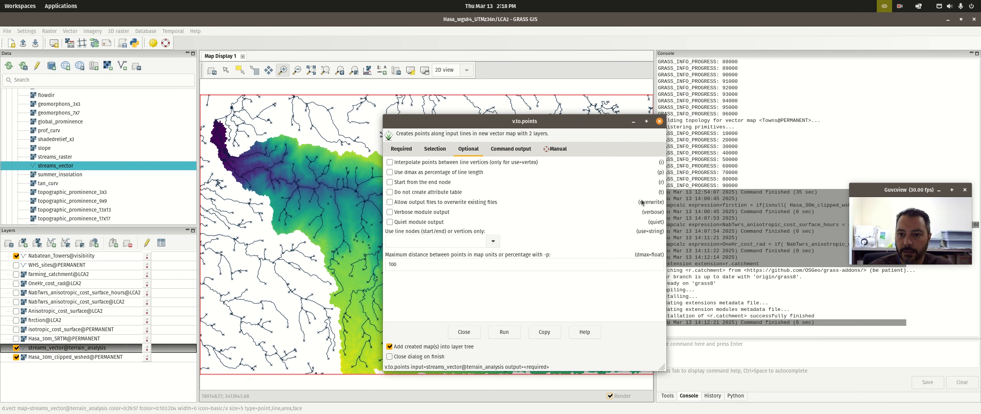
left_click(659, 121)
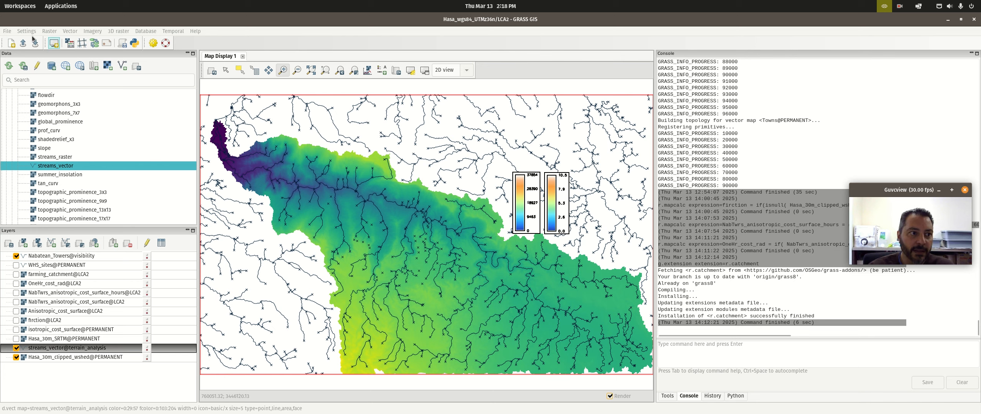
Set up a vector-to-raster conversion of streams_vector@terrain_analysis with output raster streams_raster and value as the source of raster values
left_click(7, 32)
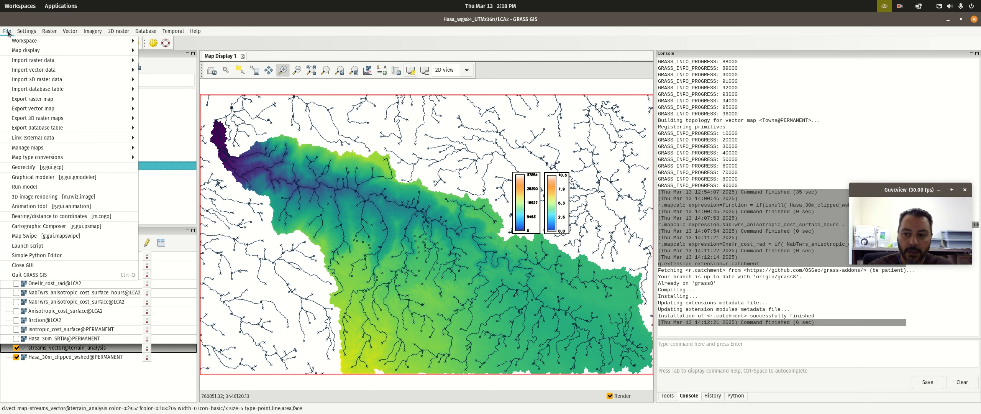
mouse_move(53, 133)
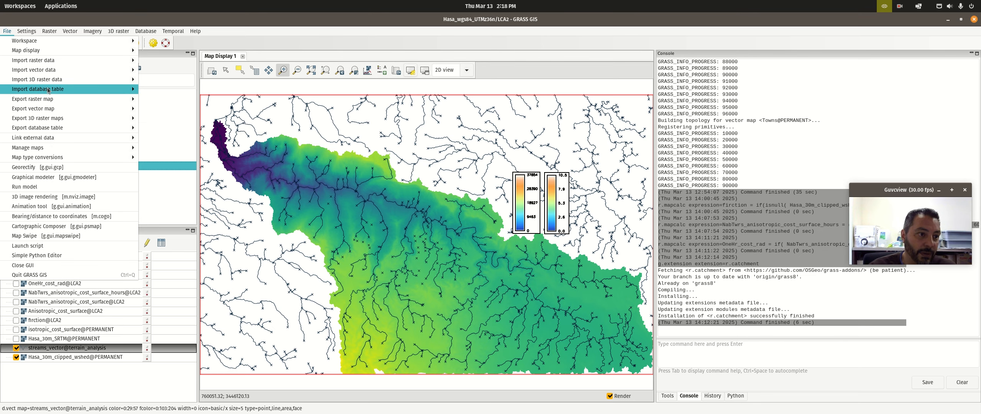
mouse_move(77, 149)
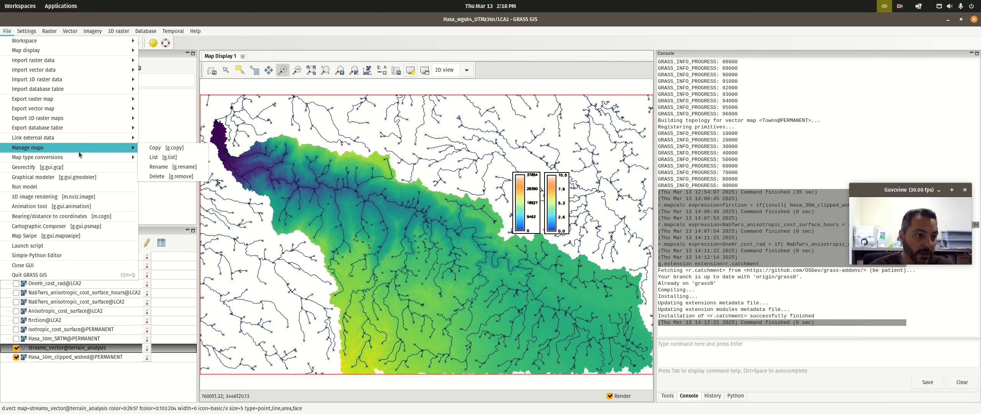
mouse_move(138, 157)
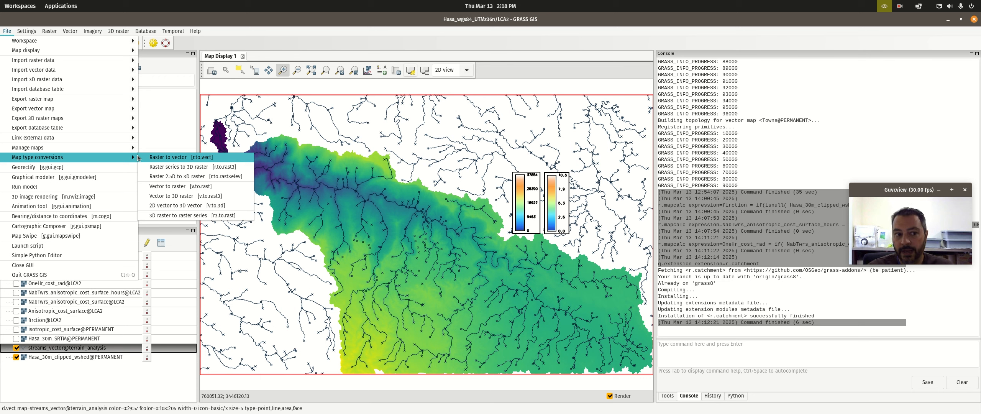
left_click(176, 187)
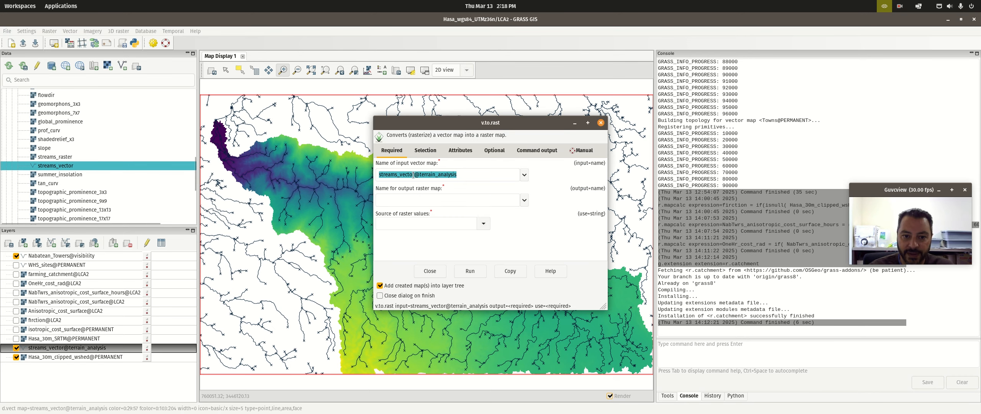
left_click(459, 198)
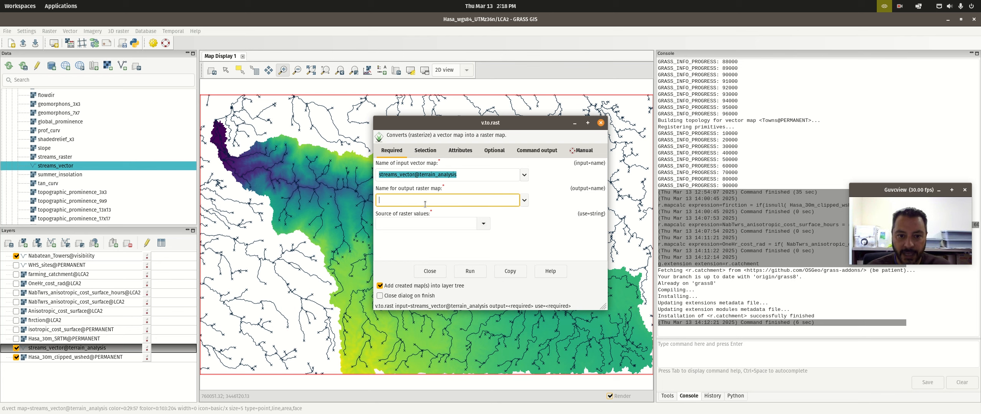
type("strea")
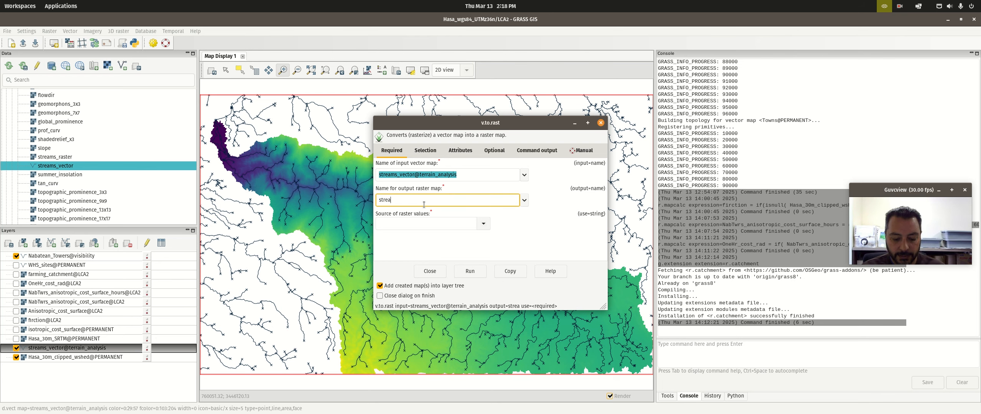
type("ms_")
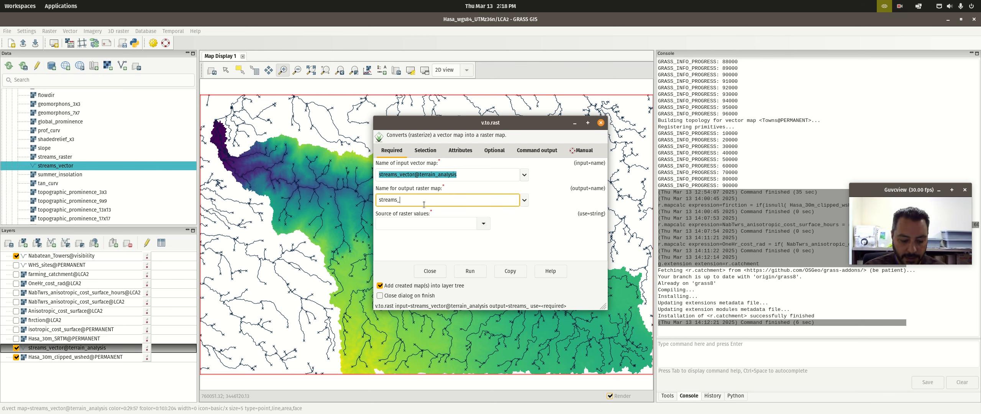
type("raster")
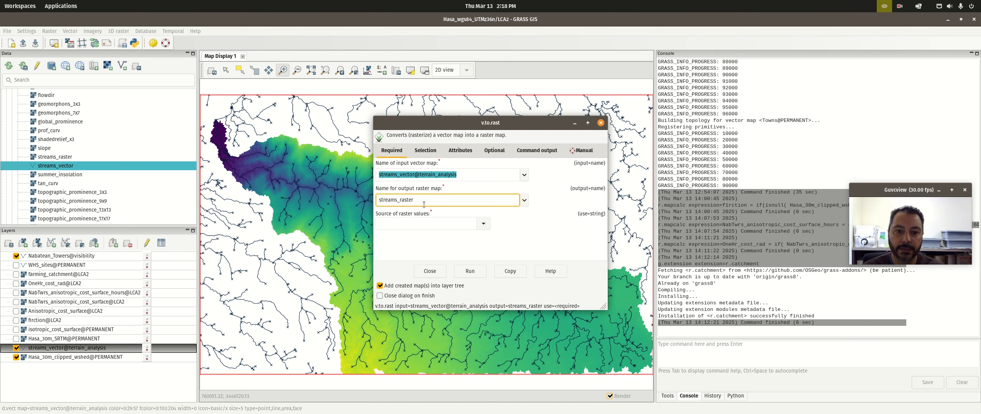
left_click(482, 222)
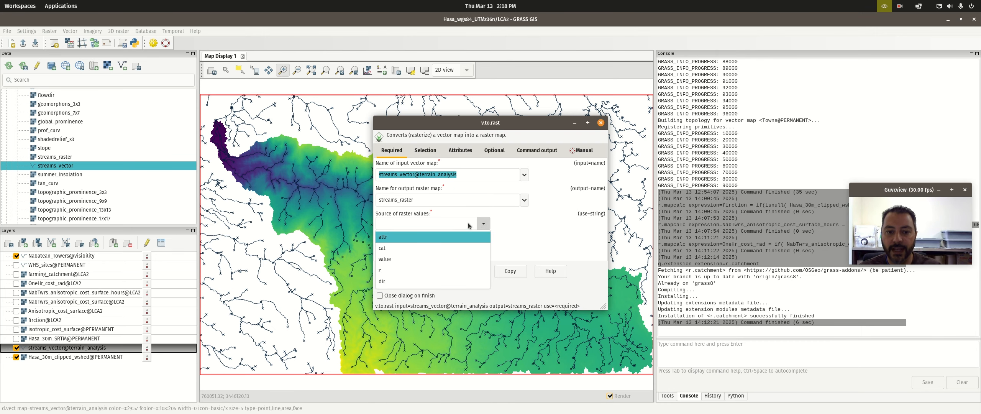
left_click(406, 259)
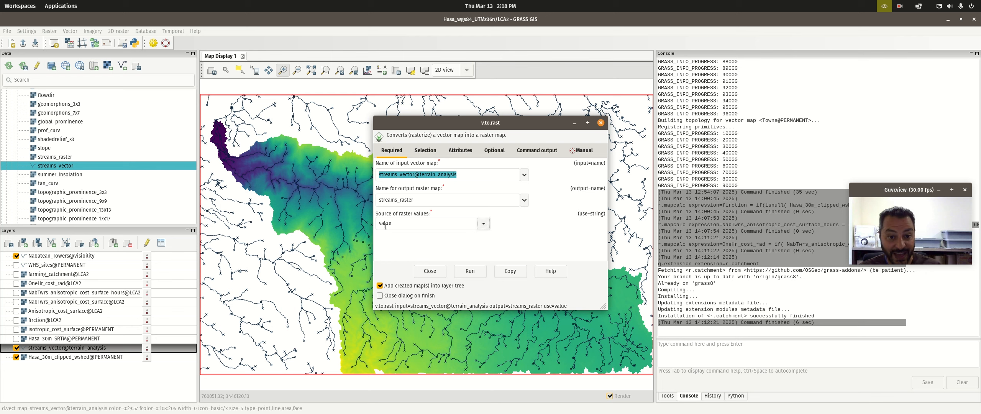
Run v.to.rast with a raster value of 1, and hide the streams_vector layer
left_click(425, 151)
left_click(460, 151)
left_click(495, 152)
double_click(381, 236)
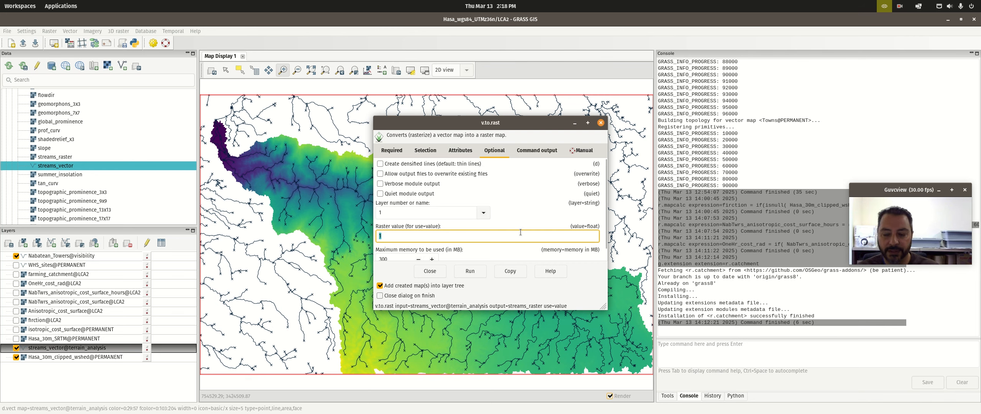
left_click(473, 275)
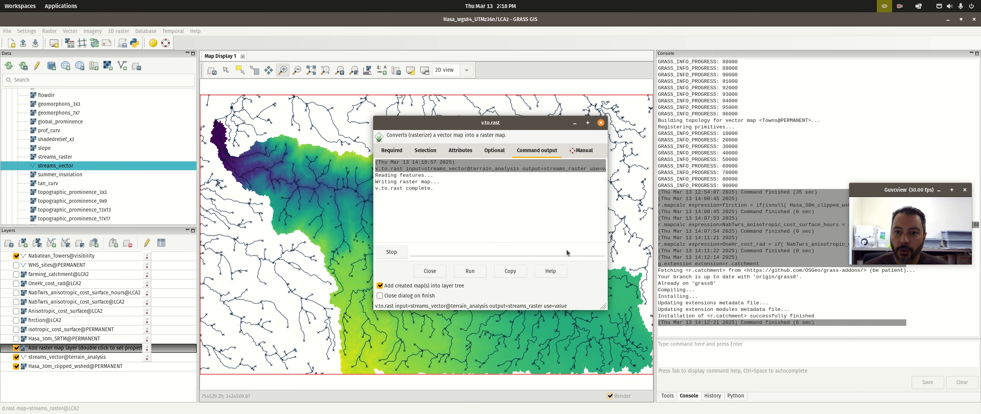
left_click_drag(434, 118, 698, 91)
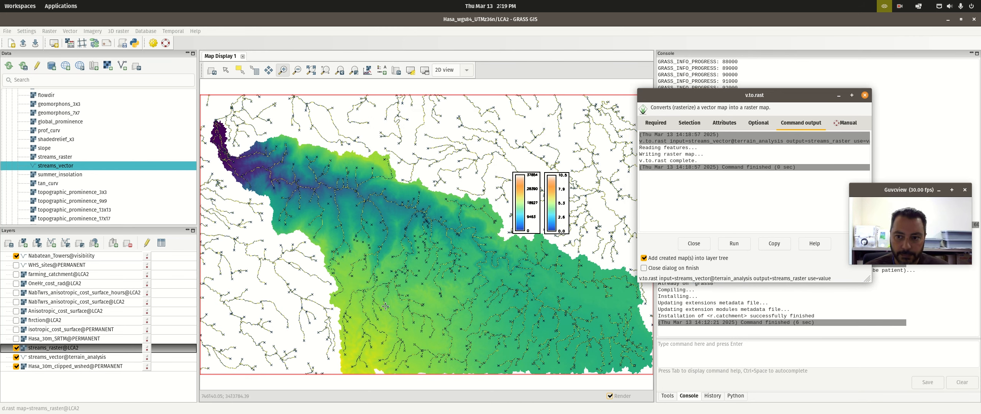
left_click(17, 357)
left_click(16, 357)
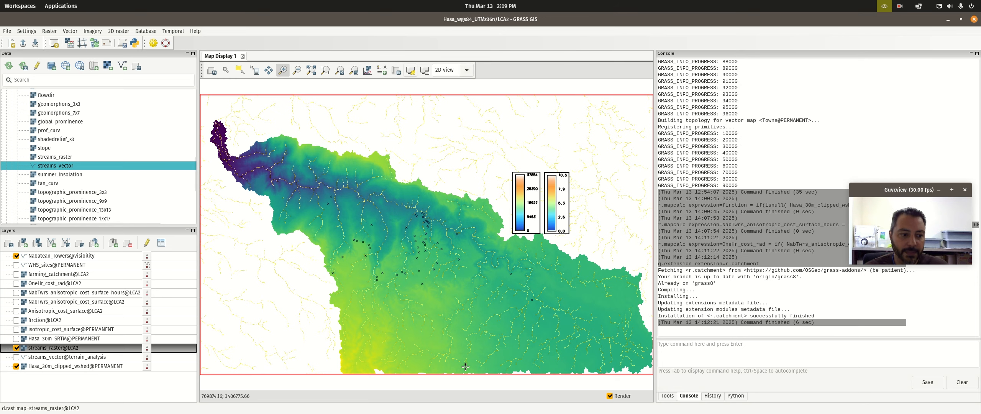
Return to the open r.walk dialog and rename its output raster to streams_anisotropic_cost_surface
mouse_move(1, 3)
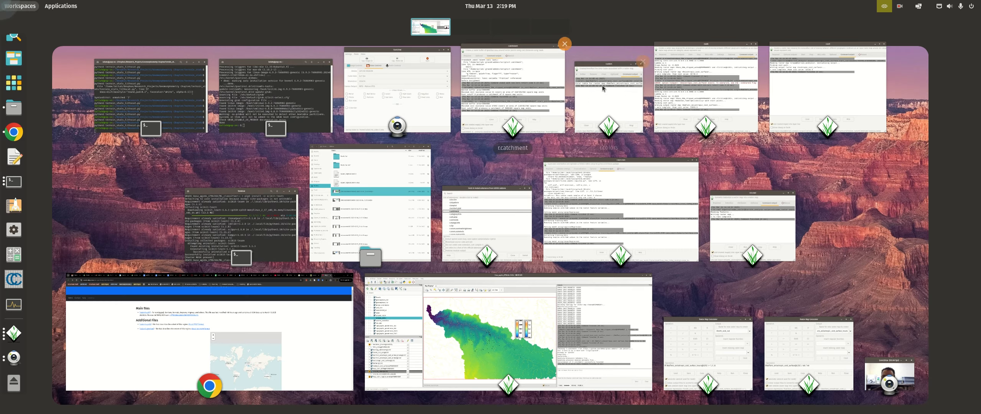
left_click(684, 90)
left_click_drag(767, 33, 558, 34)
left_click(450, 62)
left_click(450, 62)
left_click(463, 64)
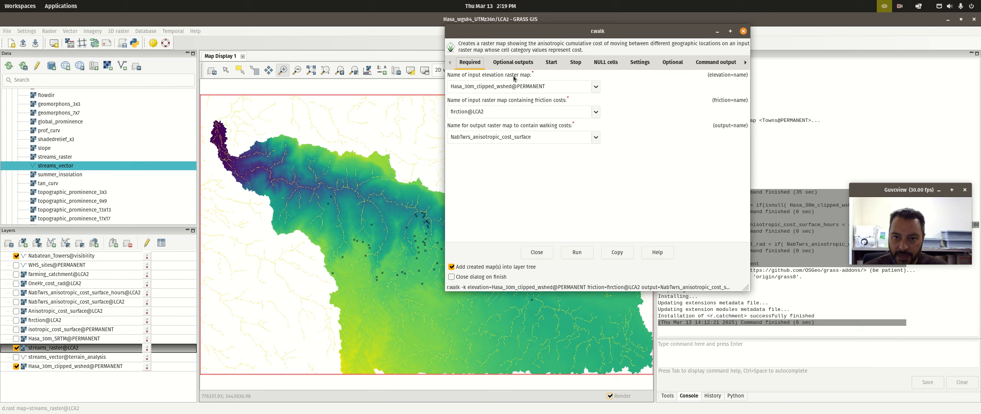
left_click(553, 134)
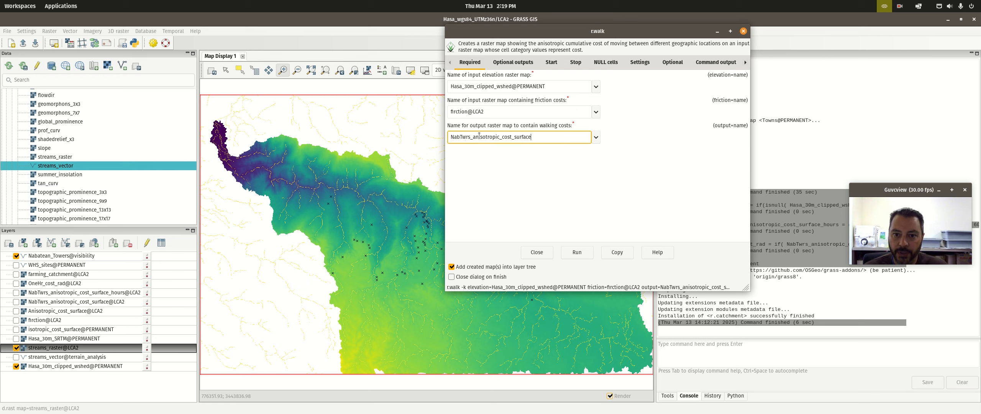
left_click_drag(472, 137, 427, 140)
type("streams")
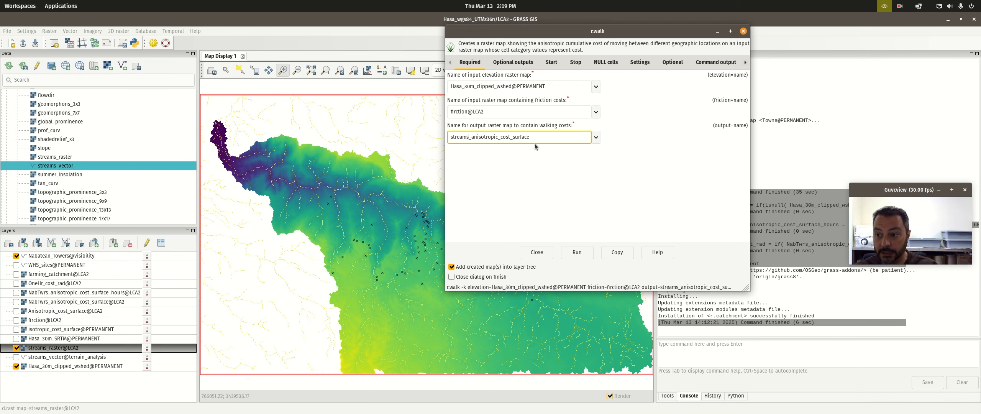
Clear the starting vector points map in r.walk and use streams_raster@LCA2 as the starting raster points map
left_click(551, 63)
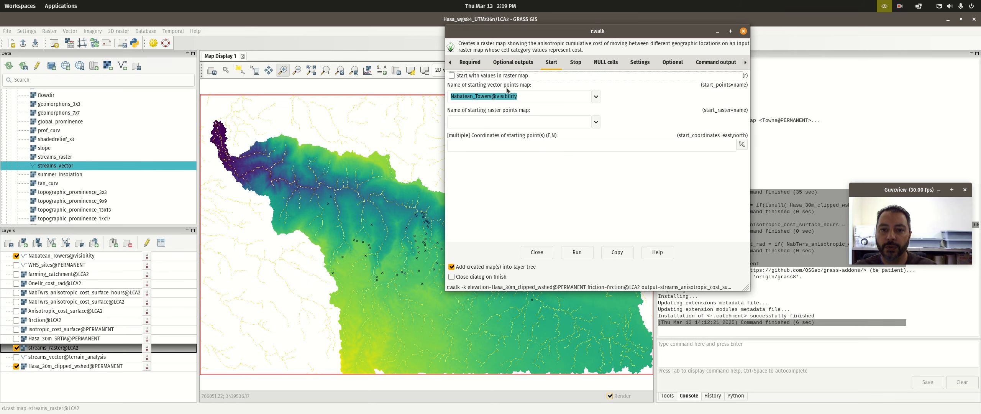
left_click_drag(534, 95, 410, 84)
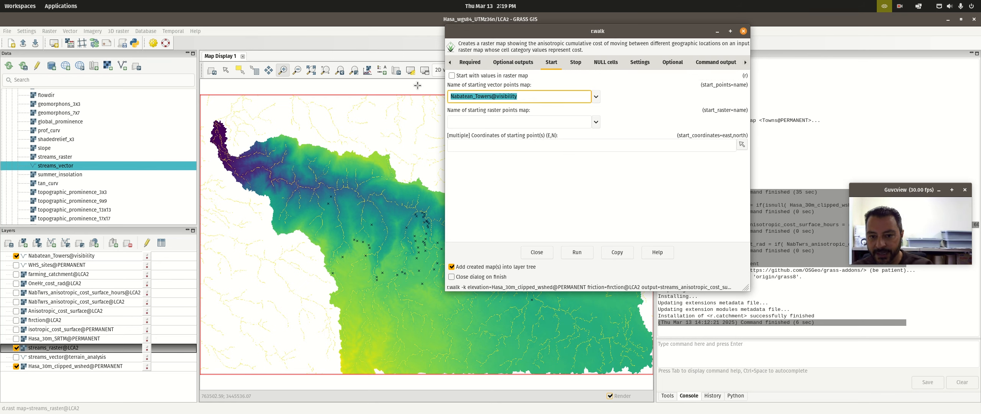
key("BackSpace")
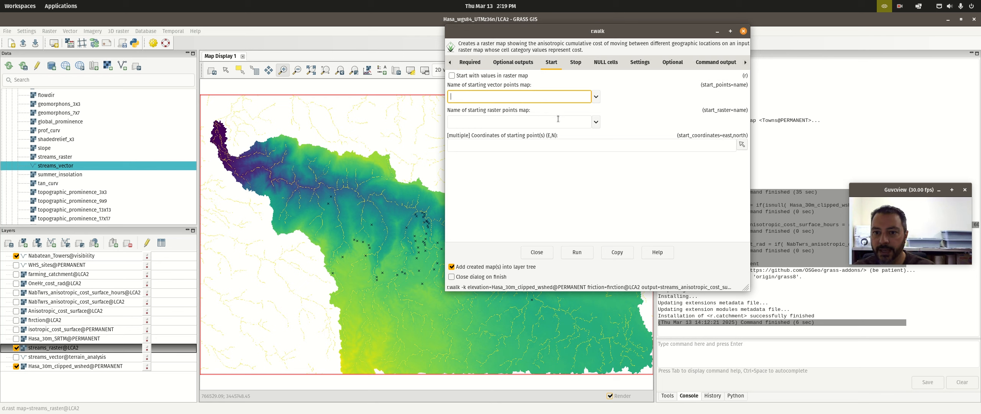
left_click(597, 122)
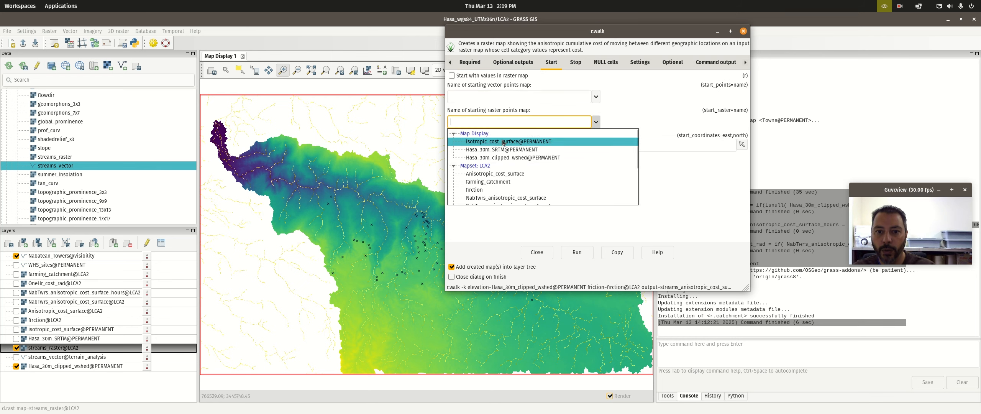
scroll(517, 152, "down", 5)
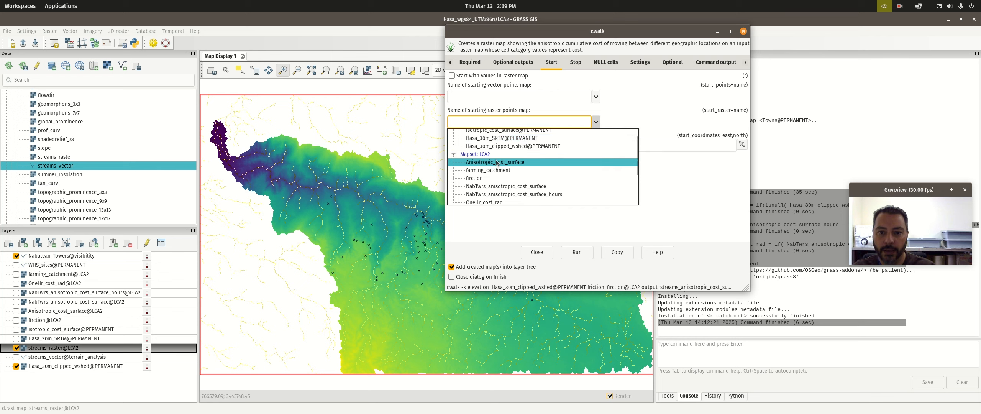
left_click(497, 161)
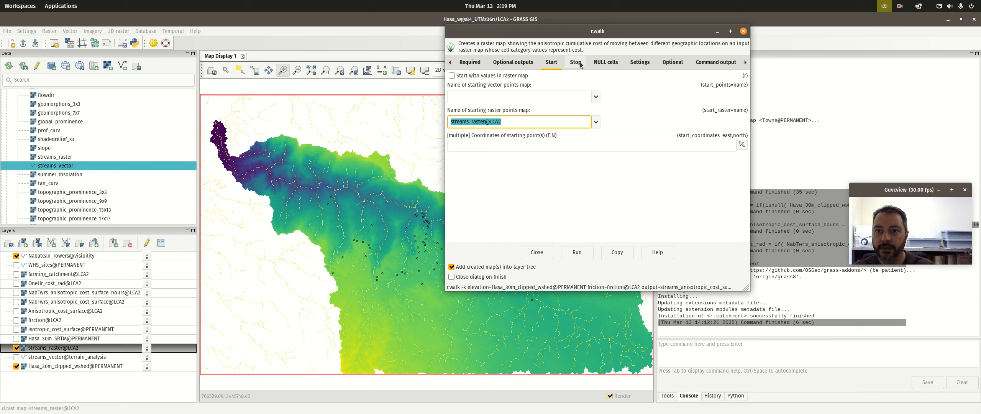
Check the walking coefficient settings and run r.walk to generate the streams cost surface
left_click(671, 65)
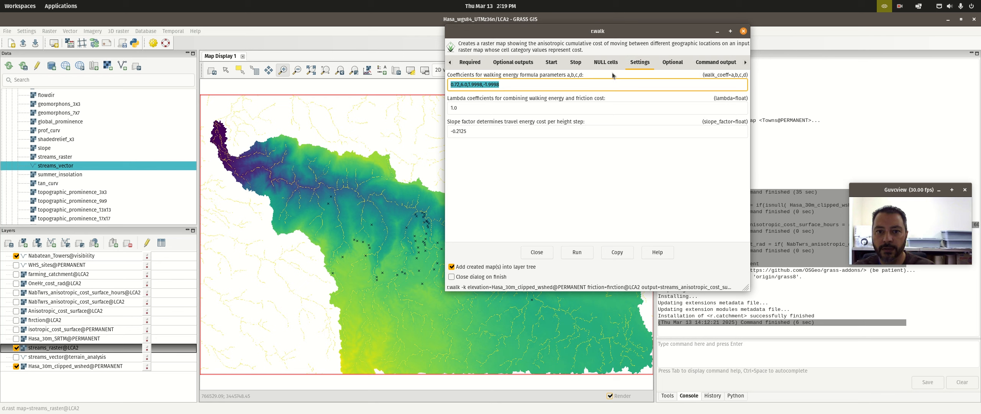
left_click(576, 253)
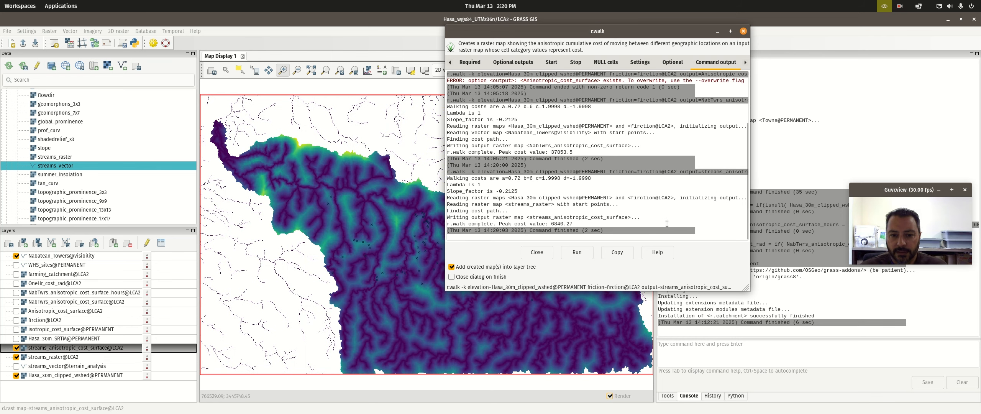
left_click_drag(565, 33, 834, 26)
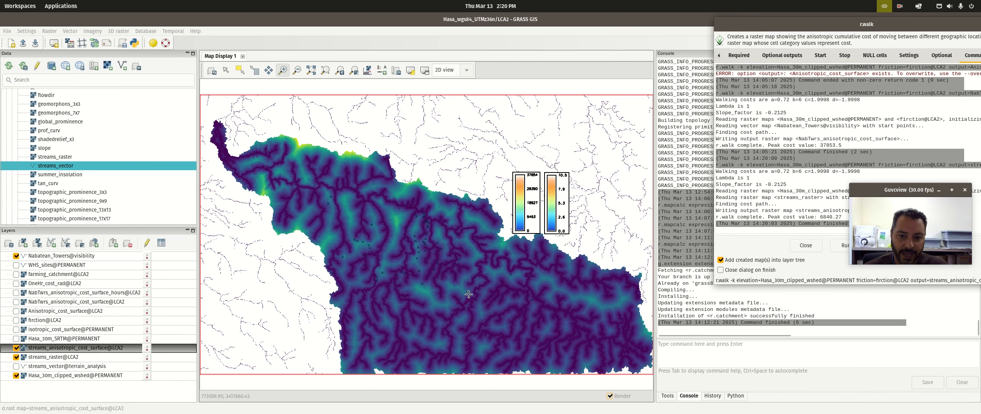
Apply the haxby color table to the streams_anisotropic_cost_surface layer
right_click(56, 348)
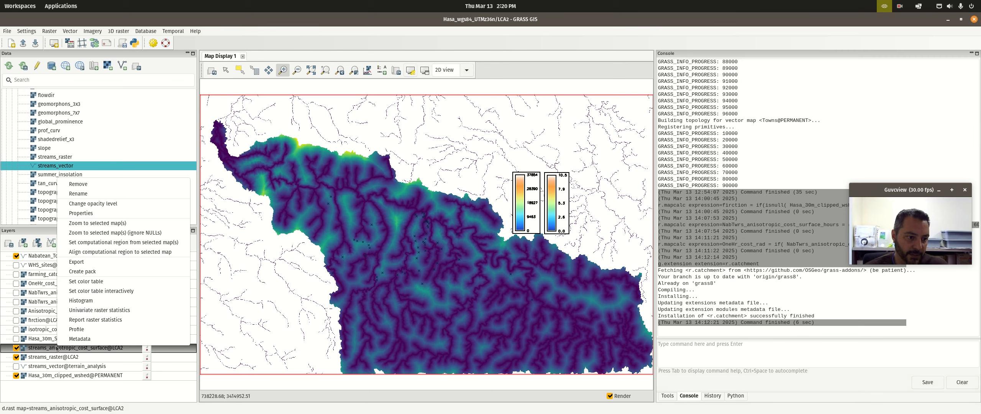
left_click(85, 282)
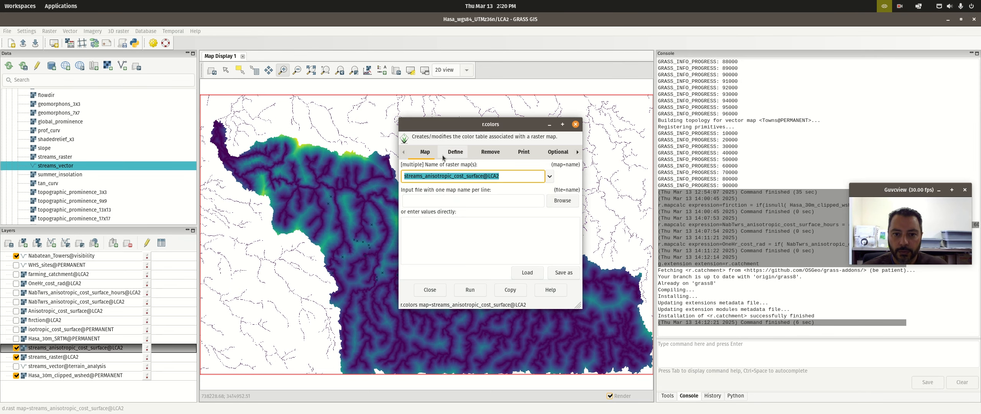
left_click(456, 151)
left_click(510, 224)
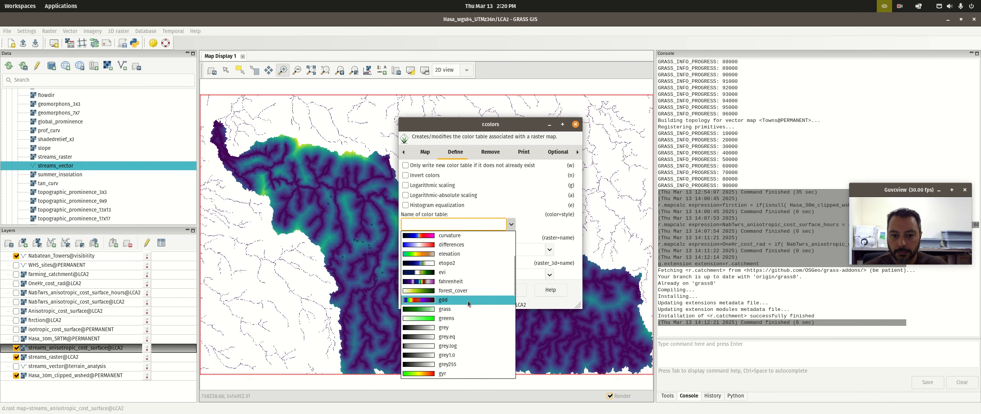
scroll(449, 337, "down", 2)
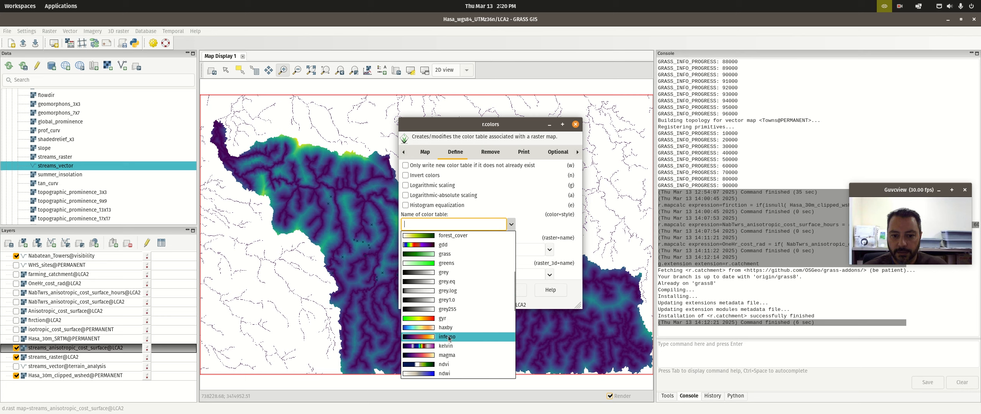
left_click(446, 328)
left_click(476, 293)
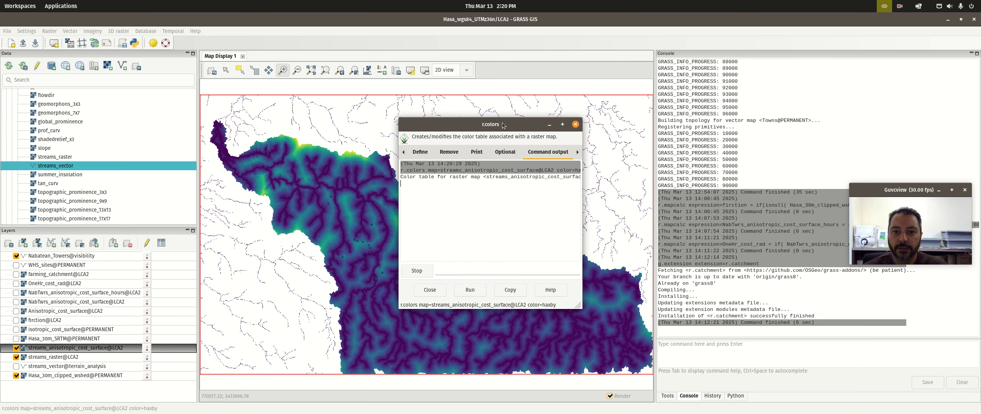
left_click_drag(504, 125, 791, 95)
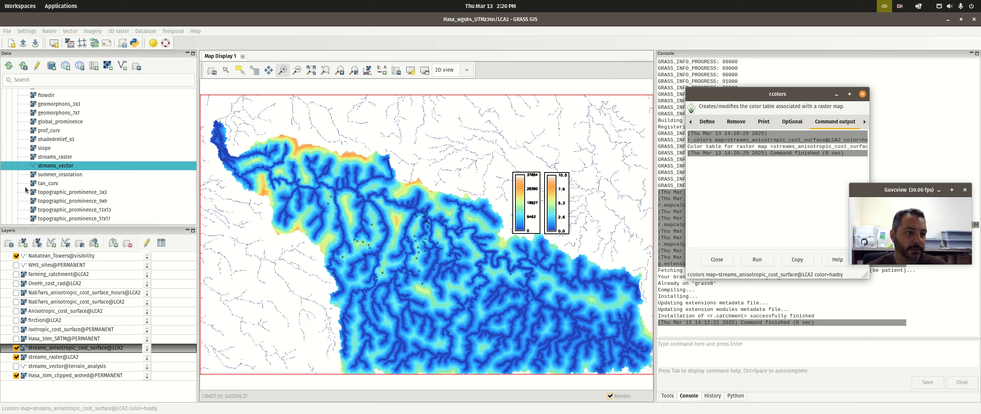
Collapse the terrain_analysis mapset and copy the Nabatean_Towers vector map from the visibility mapset
scroll(73, 155, "up", 4)
scroll(73, 154, "up", 6)
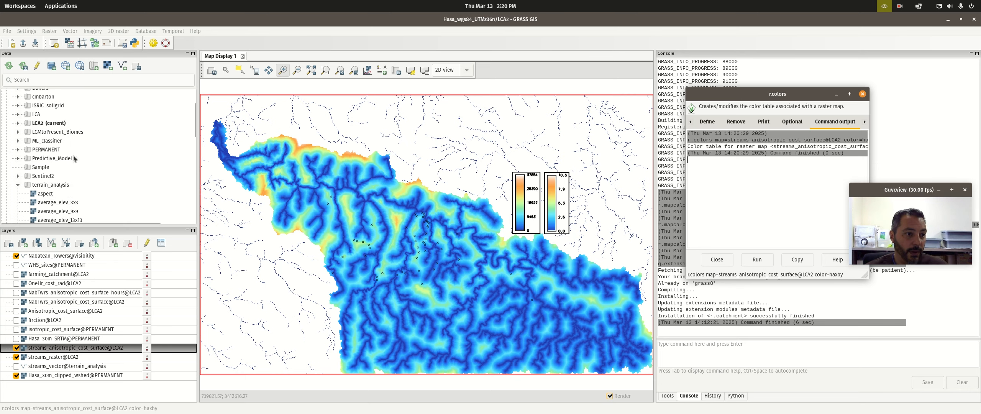
left_click(18, 185)
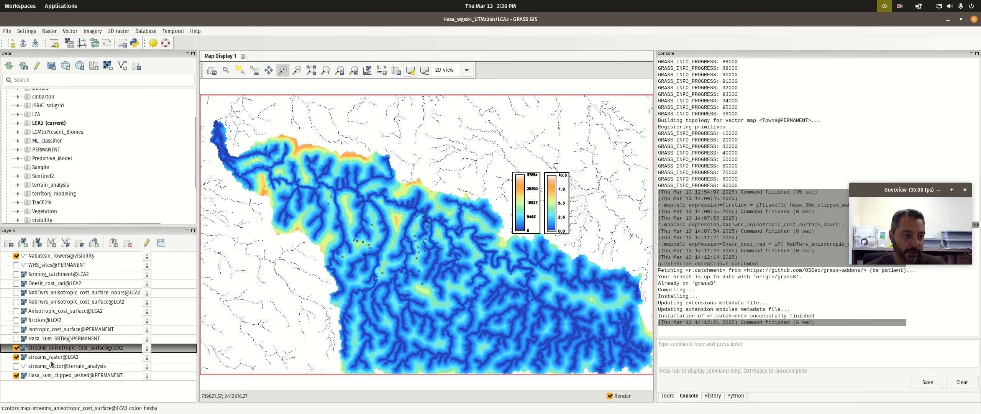
left_click(62, 257)
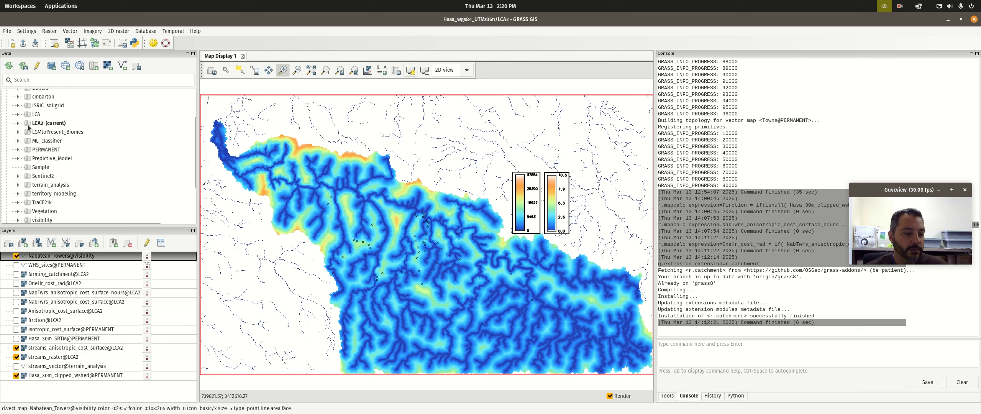
scroll(52, 154, "down", 2)
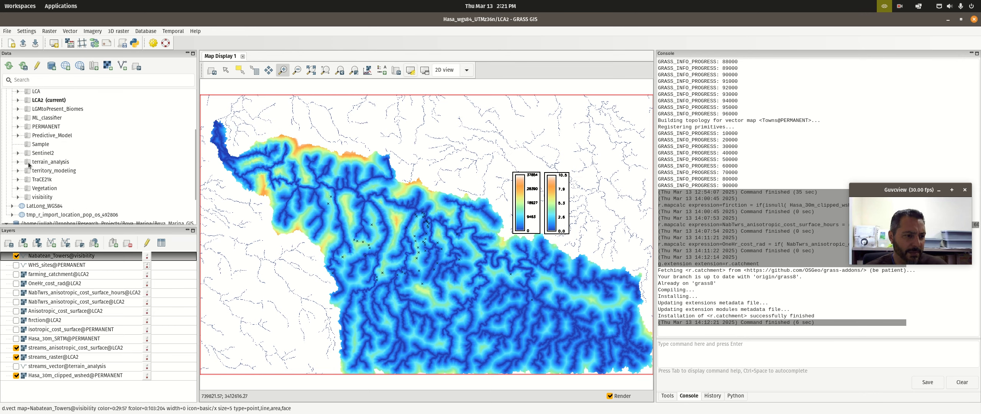
left_click(18, 197)
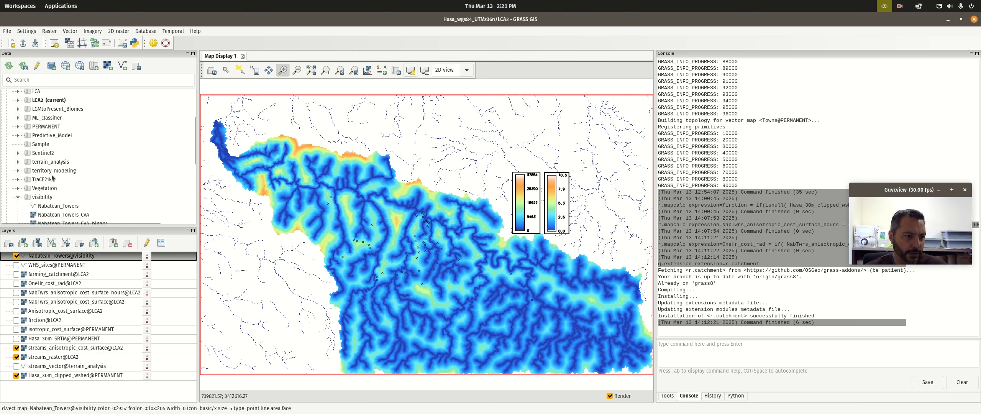
scroll(54, 179, "down", 2)
right_click(60, 184)
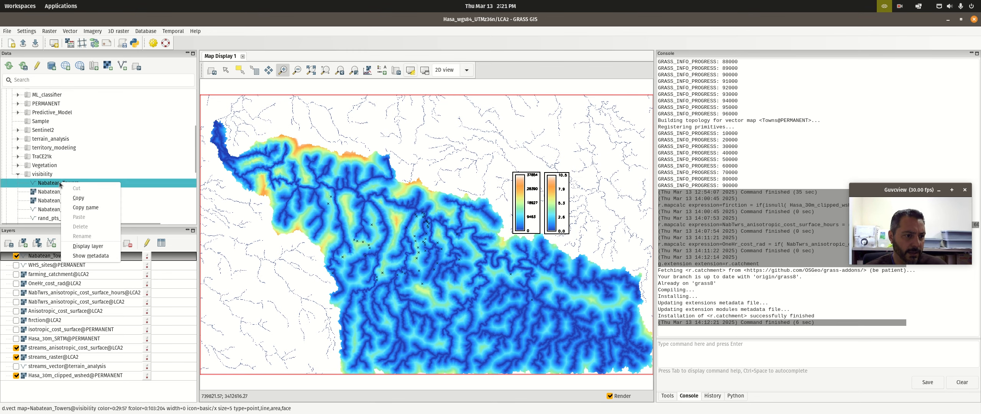
left_click(79, 198)
Paste the copied Nabatean_Towers vector map into the current LCA2 mapset
scroll(46, 174, "up", 4)
scroll(46, 174, "up", 3)
left_click(18, 158)
right_click(52, 161)
left_click(69, 164)
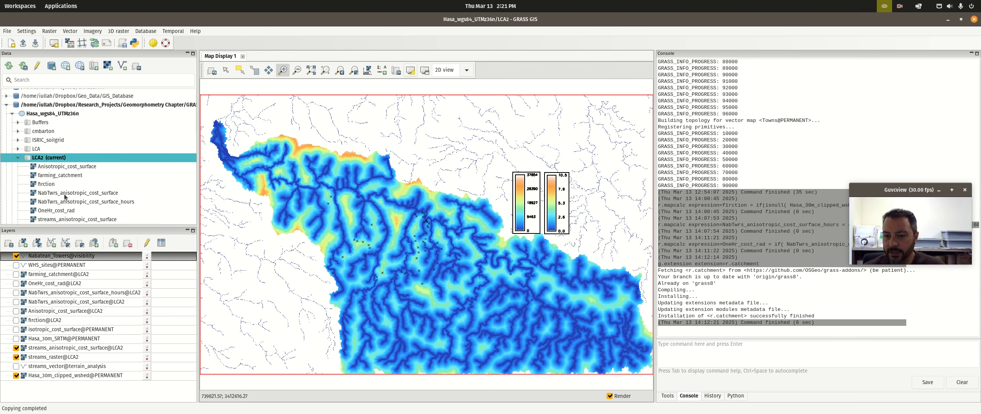
scroll(23, 196, "down", 3)
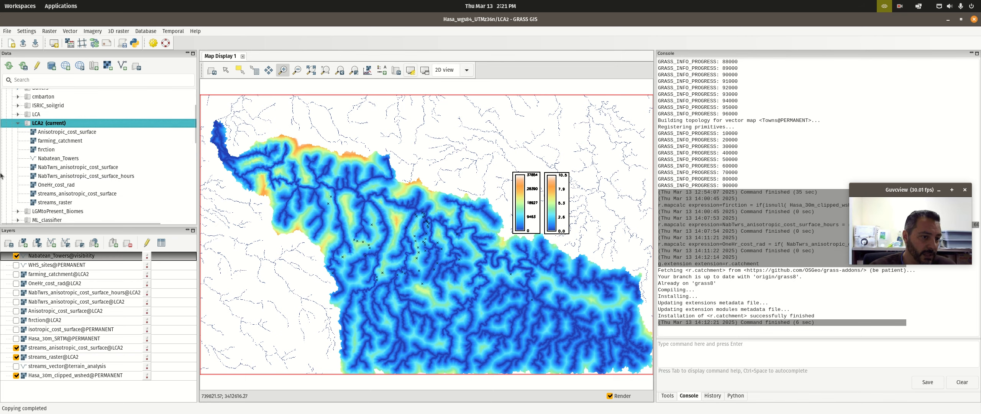
Start v.what.rast to sample rasters at point locations and choose streams_anisotropic_cost_surface@LCA2 as the raster map to query
left_click(58, 161)
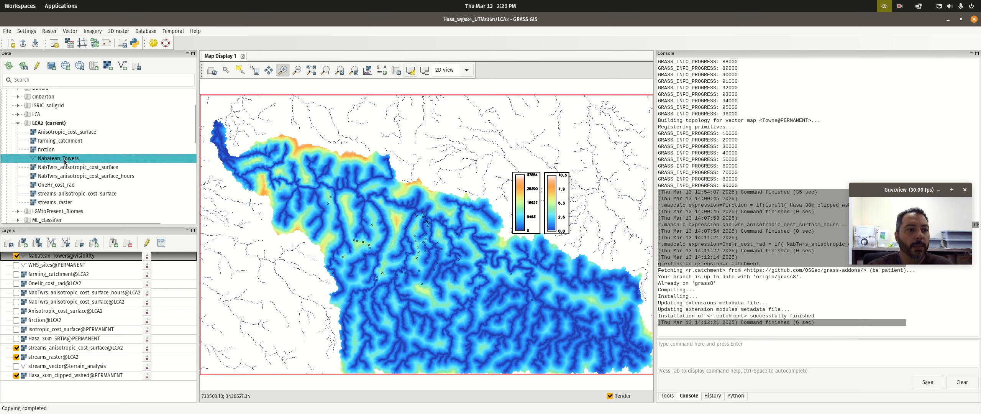
left_click(74, 32)
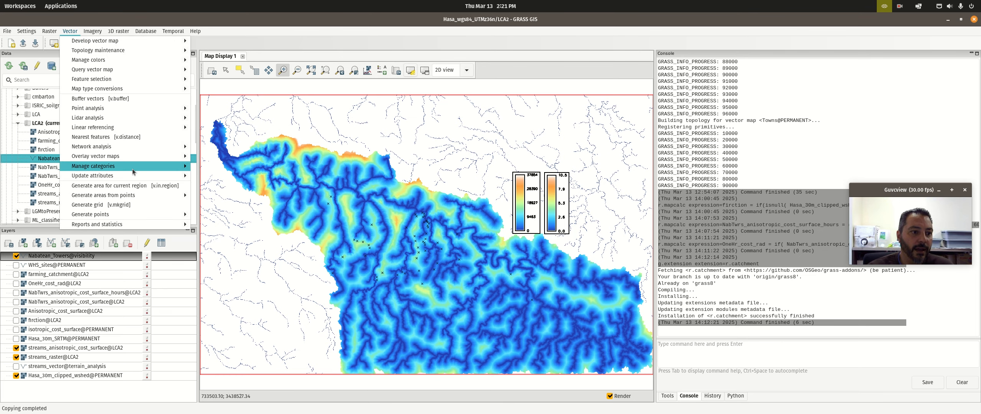
mouse_move(138, 177)
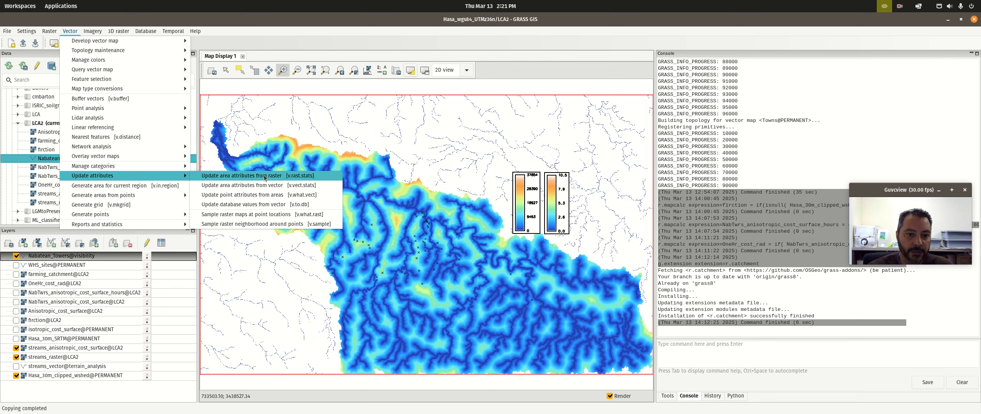
left_click(268, 217)
left_click_drag(422, 125, 263, 114)
left_click_drag(436, 298, 650, 362)
left_click(378, 191)
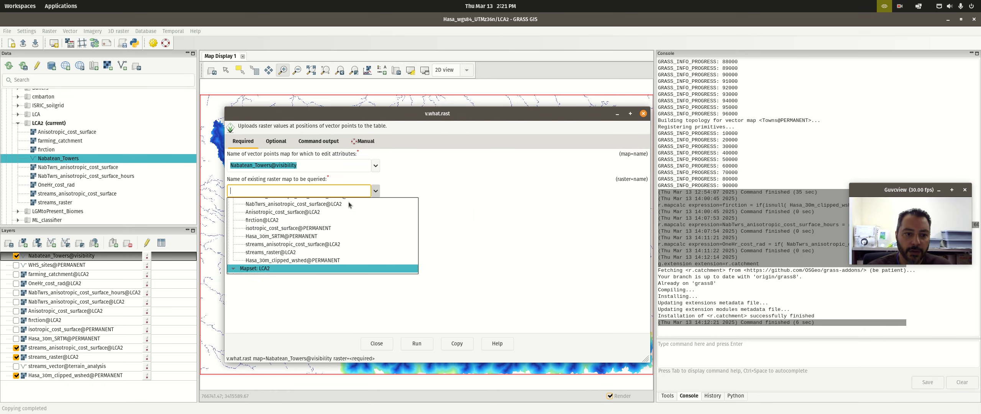
left_click(276, 245)
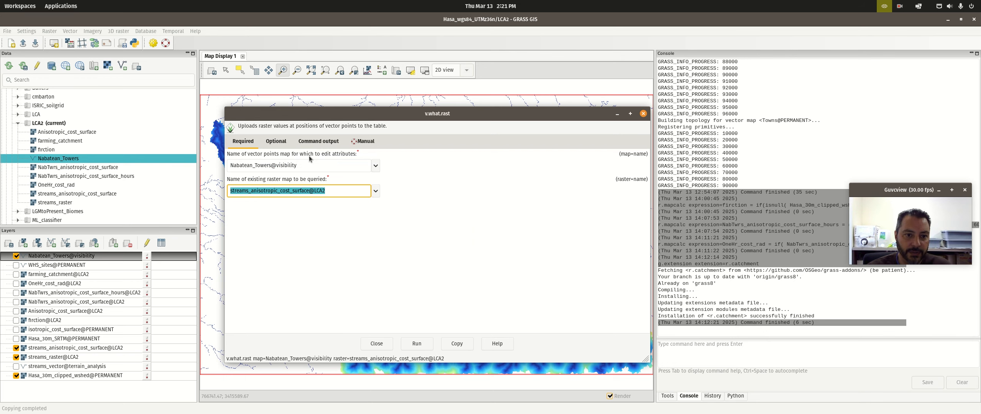
Try to upload the sampled cost values to an attribute column named stream_cost_sec in the visibility mapset's towers map
left_click(276, 141)
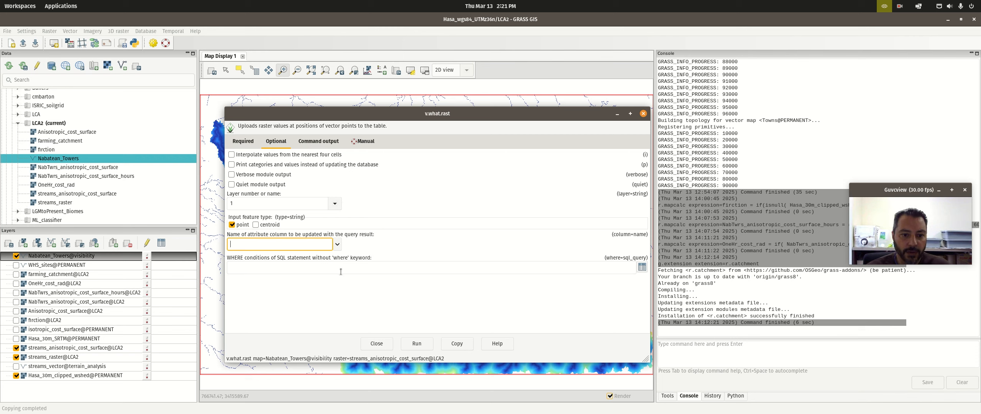
type("stream_cost_sec")
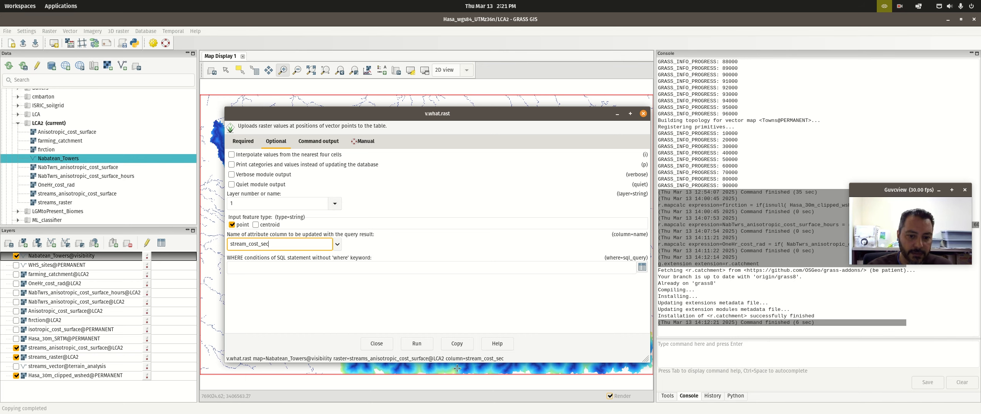
left_click(418, 344)
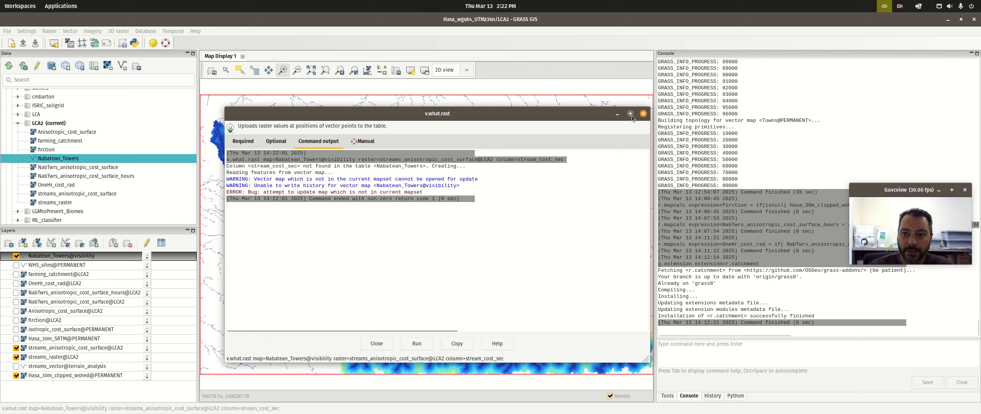
Change the vector points map in v.what.rast to Nabatean_Towers@LCA2 and run the module again
left_click(243, 141)
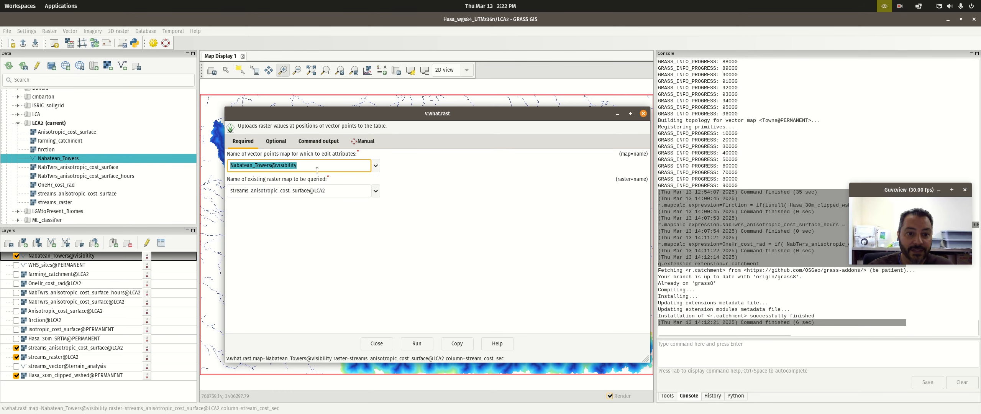
double_click(301, 169)
key("BackSpace")
key("BackSpace")
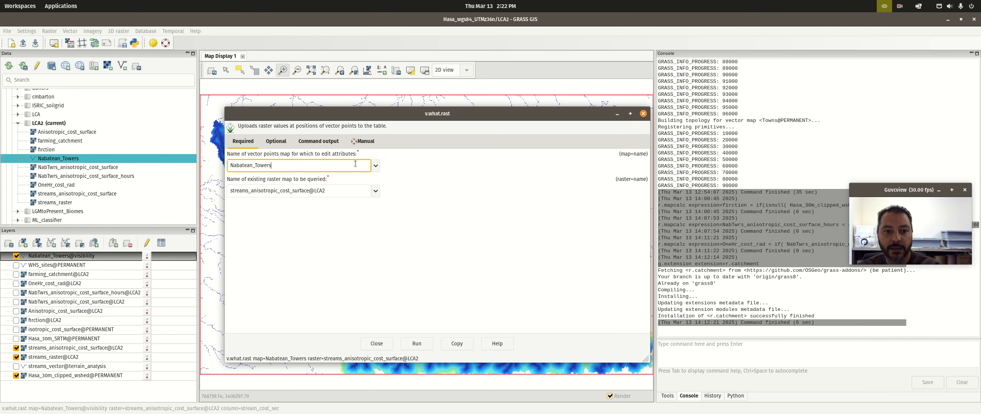
left_click(375, 165)
scroll(268, 226, "down", 2)
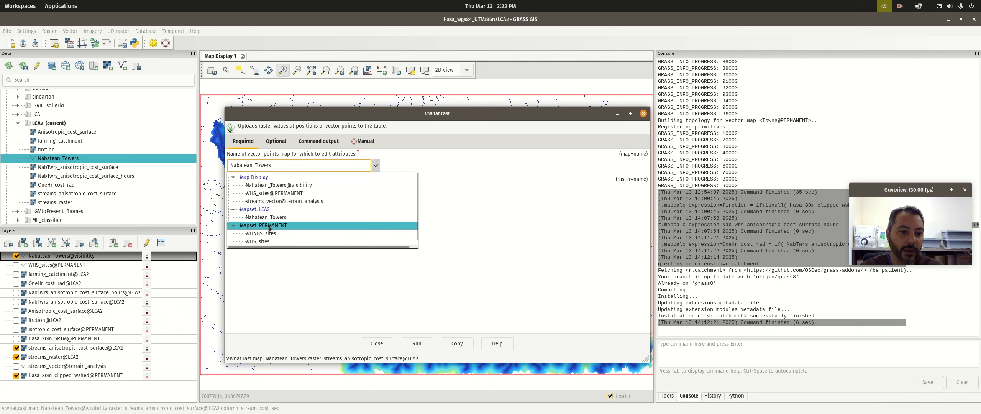
left_click(275, 210)
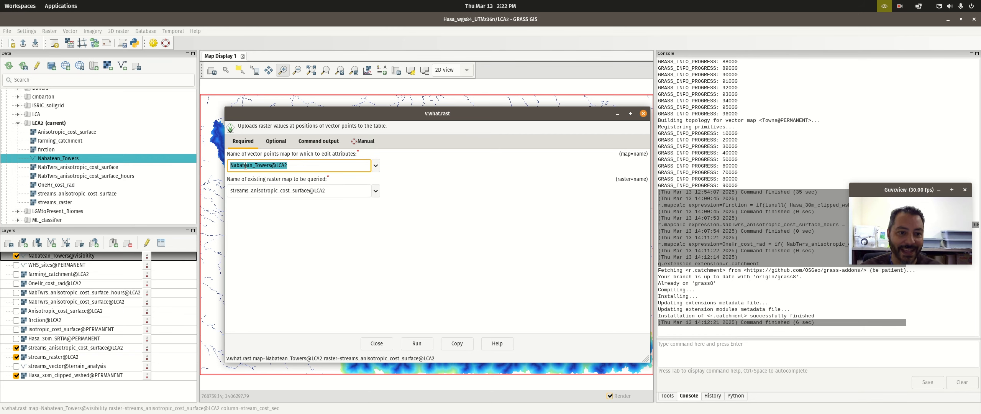
left_click(417, 343)
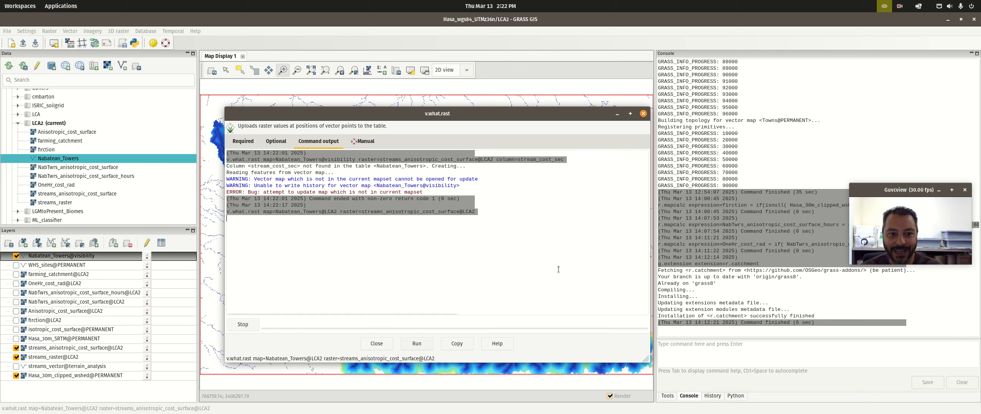
Set the attribute column to streams_Wcost_sec, run v.what.rast on the LCA2 towers and close the dialog
left_click(276, 141)
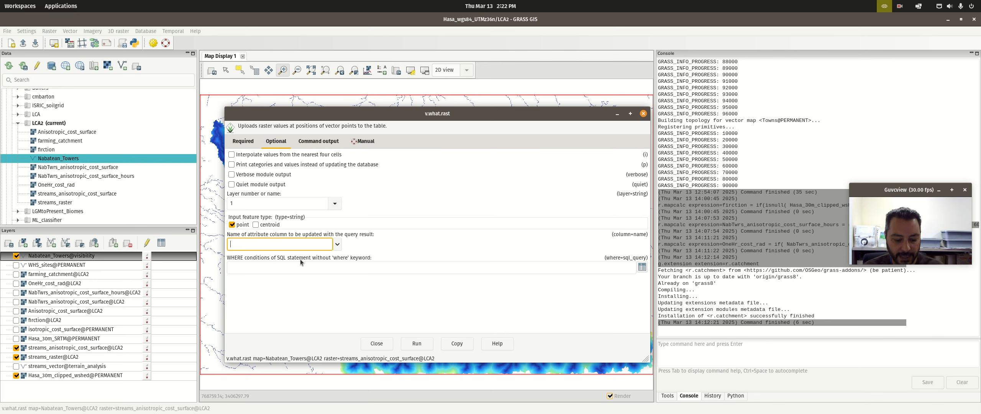
type("streams_cost_sec")
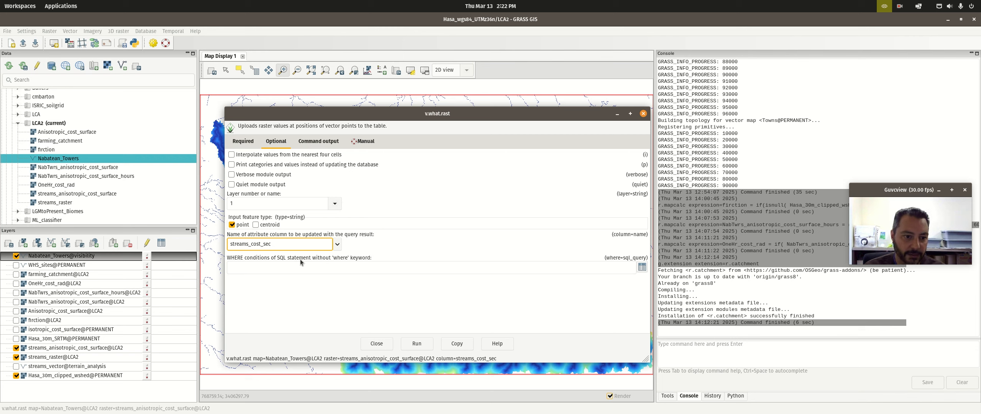
type("W")
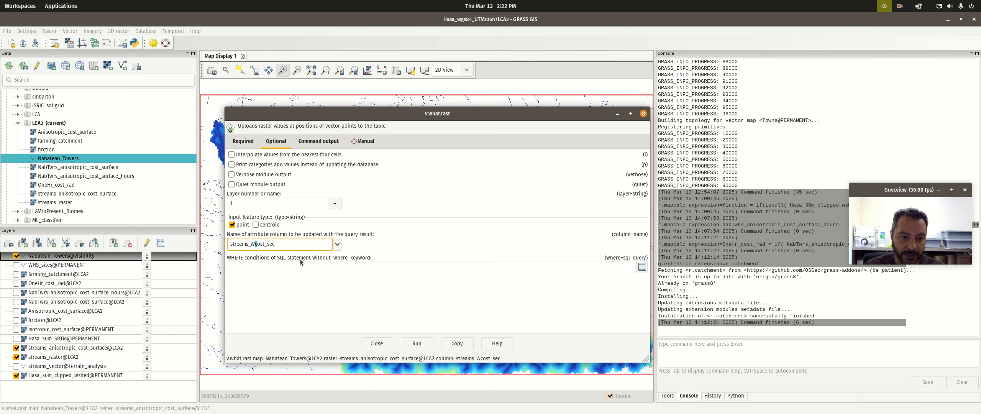
left_click(417, 344)
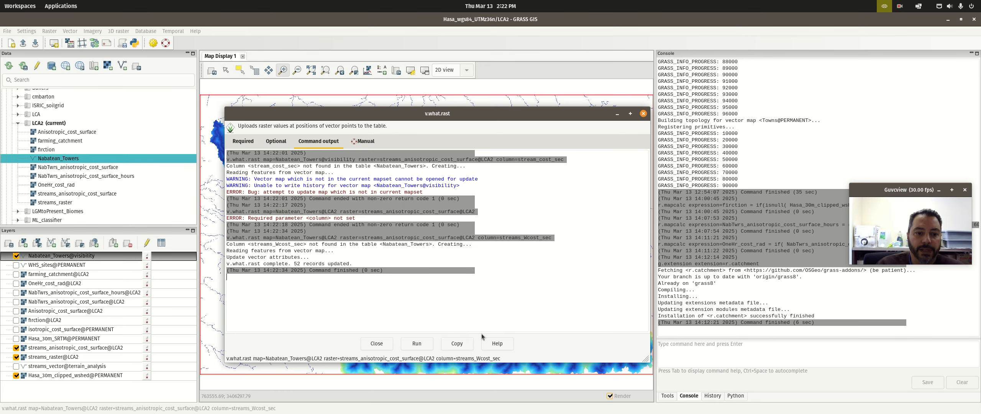
left_click(643, 113)
Check the stream cost column in the attribute table of Nabatean_Towers@visibility, refresh it and close the table
right_click(64, 256)
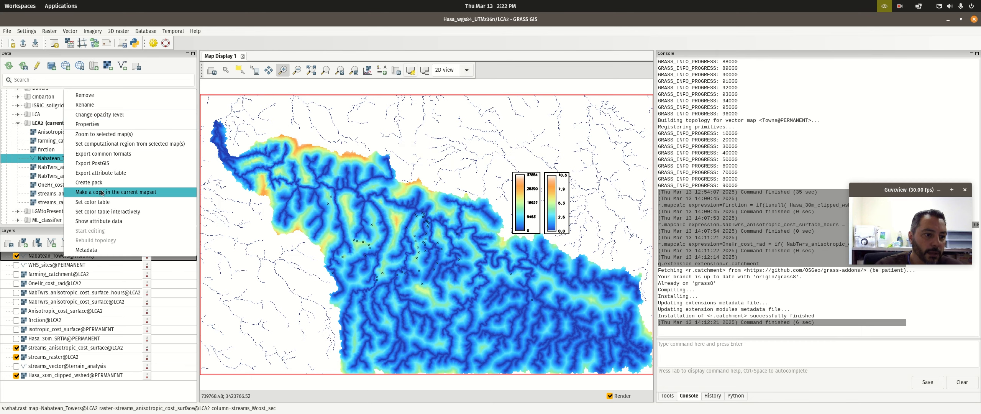
left_click(110, 221)
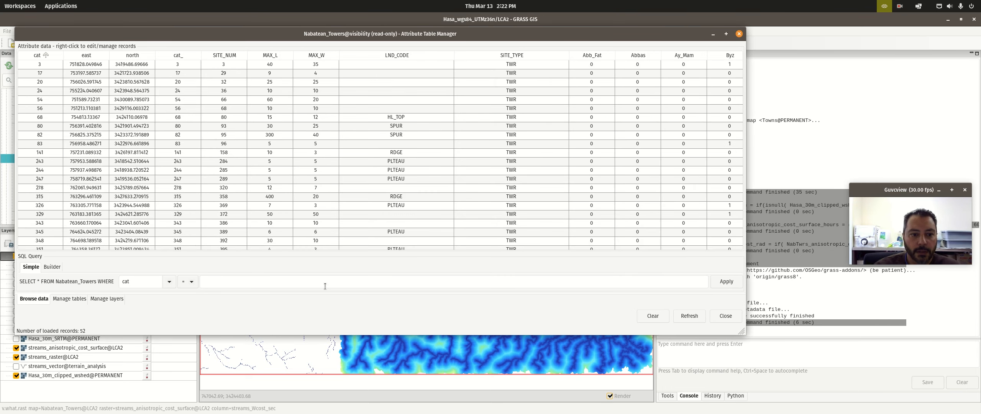
left_click_drag(87, 248, 745, 249)
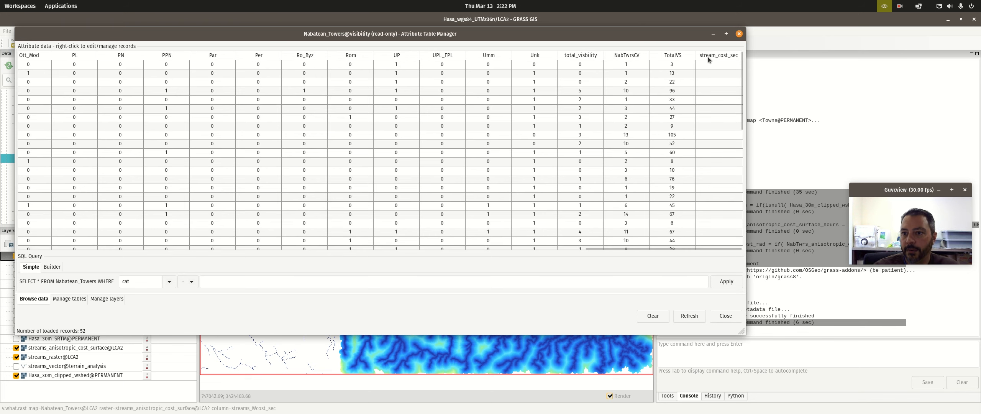
left_click(719, 146)
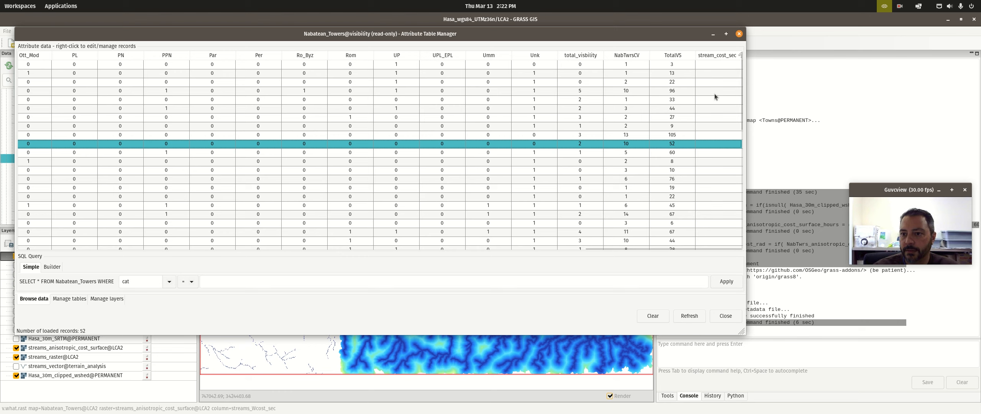
left_click(695, 316)
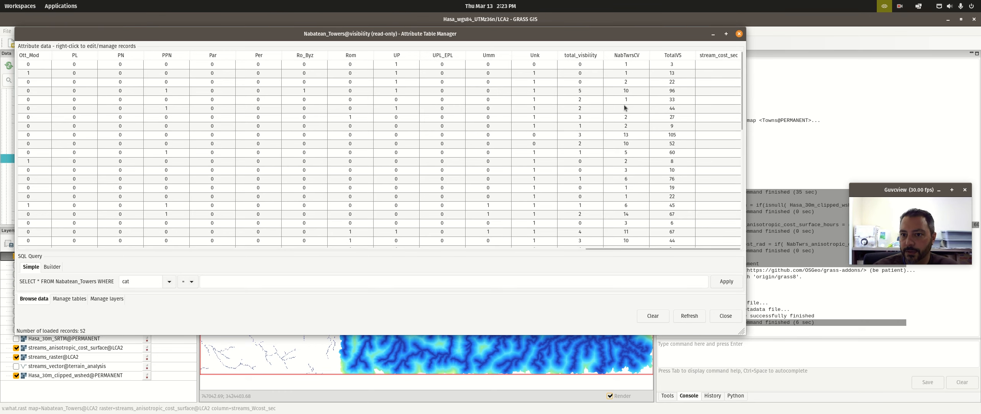
left_click_drag(587, 31, 437, 63)
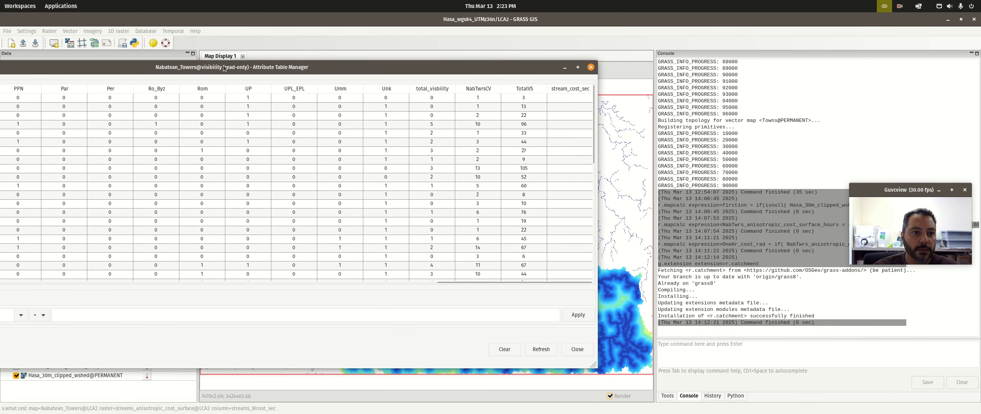
left_click(591, 67)
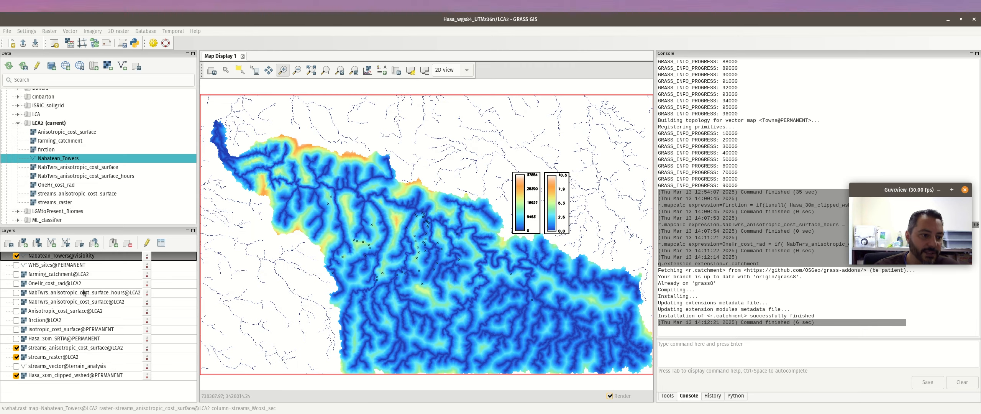
Add the Nabatean_Towers vector from the LCA2 mapset to the map display as a layer
right_click(37, 256)
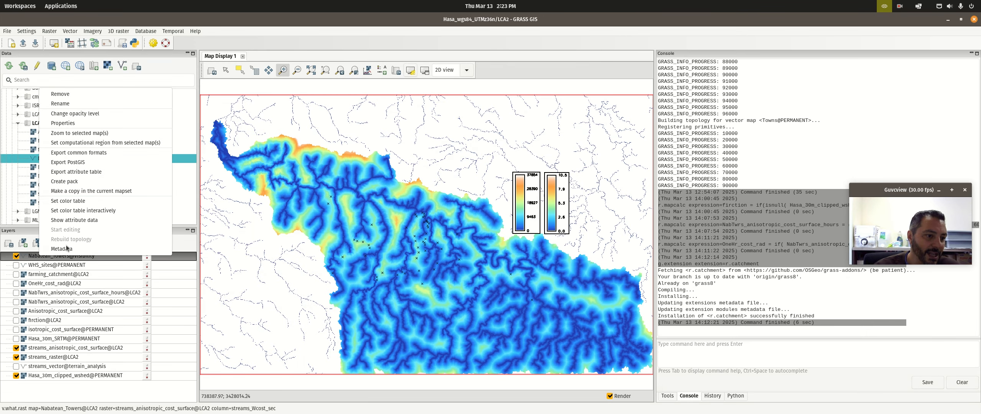
left_click(61, 104)
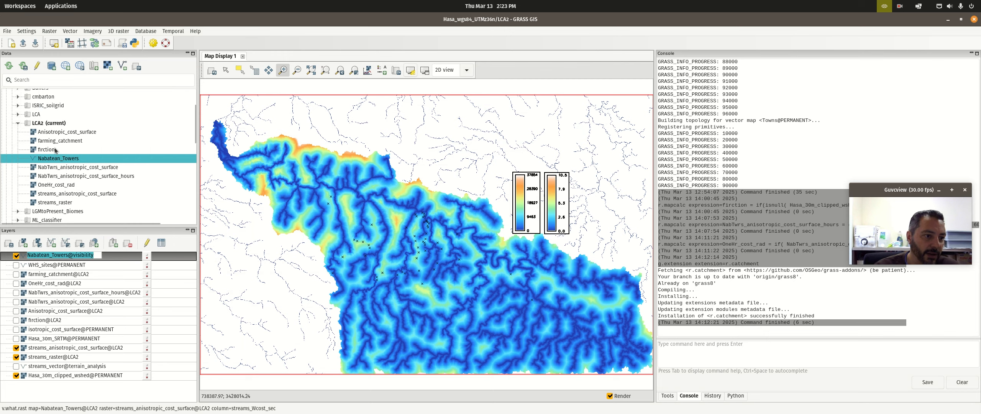
double_click(50, 161)
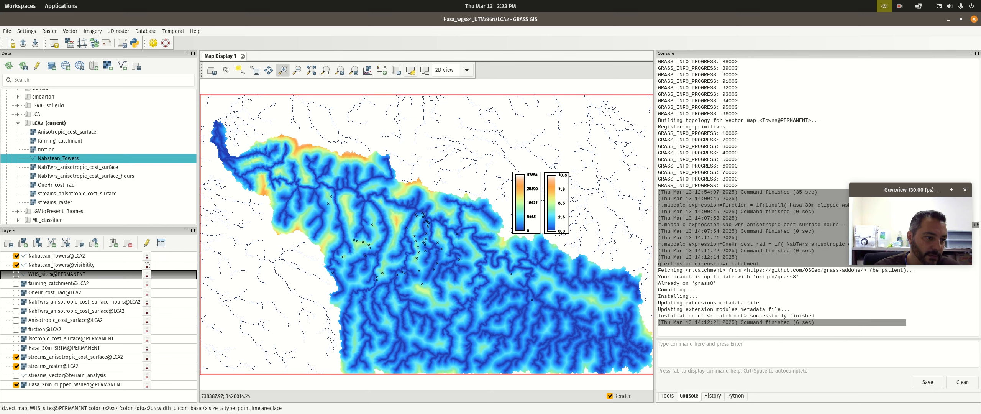
Remove the Nabatean_Towers@visibility layer from the layer tree
right_click(58, 265)
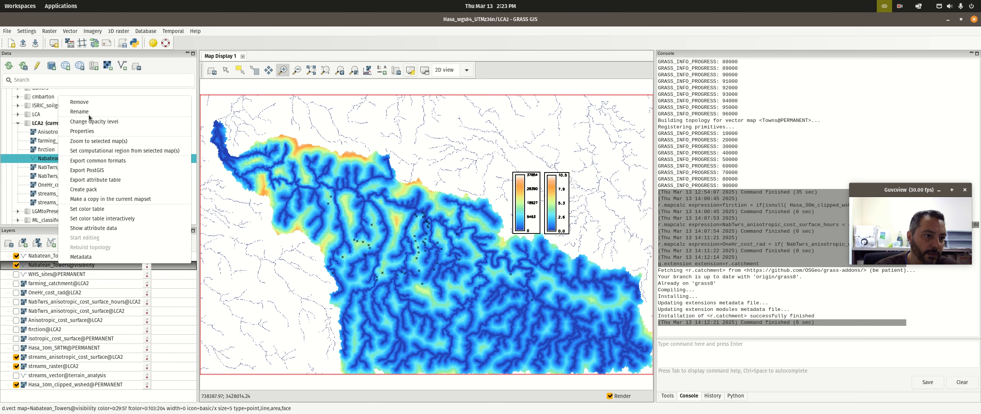
left_click(79, 102)
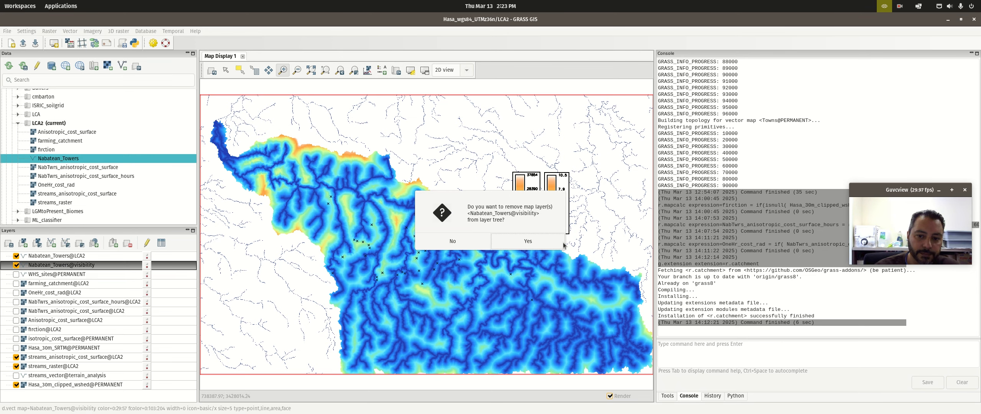
key("Return")
Check the streams_Wcost_sec column in the attribute table of Nabatean_Towers@LCA2 and close the table
right_click(75, 258)
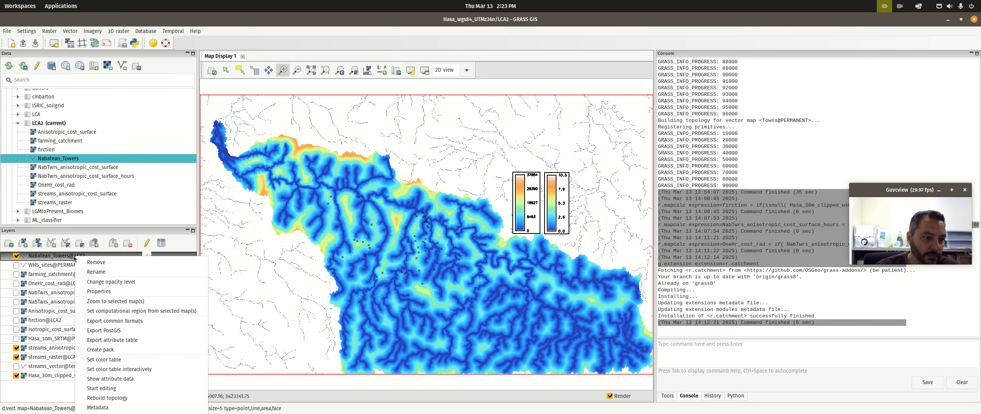
left_click(131, 372)
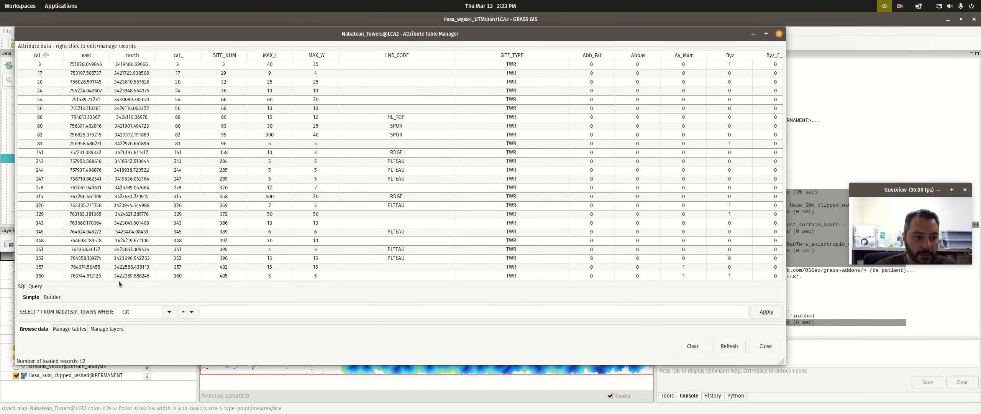
left_click_drag(119, 279, 773, 298)
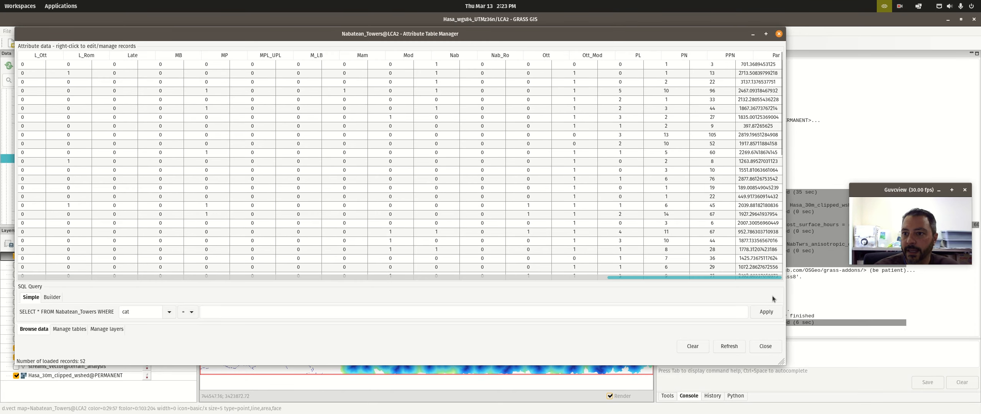
left_click(758, 64)
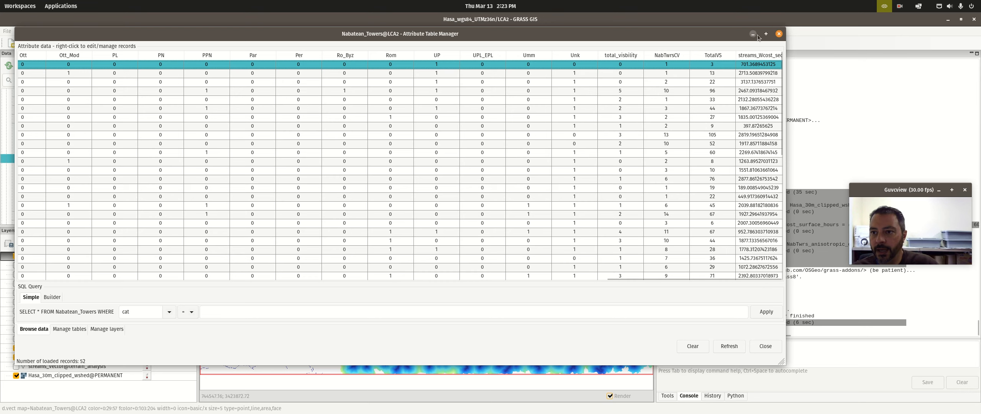
left_click(778, 34)
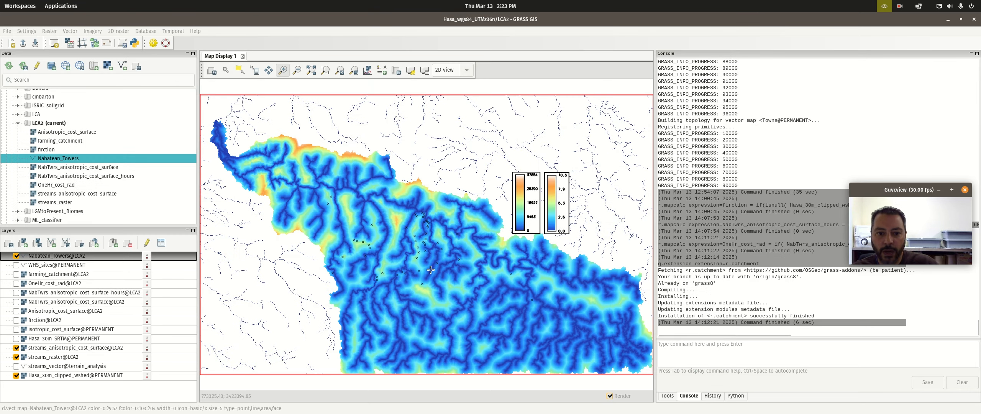
Open the v.distance nearest features module and enlarge its dialog so all options are readable
left_click(70, 31)
mouse_move(125, 157)
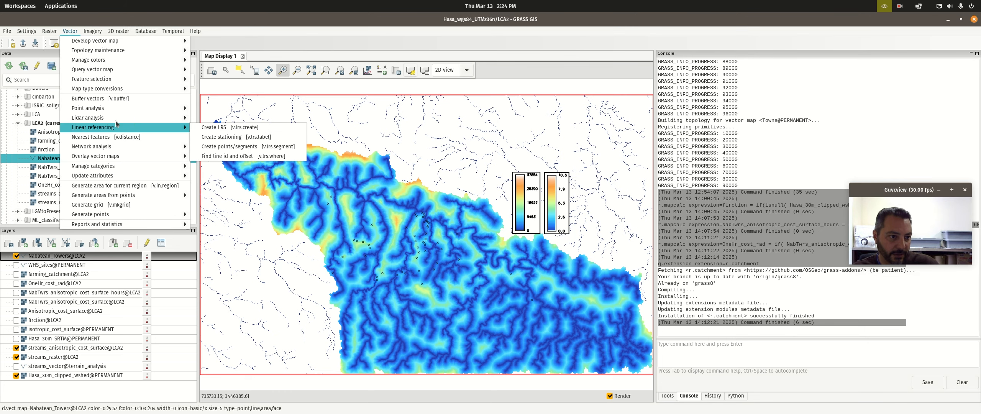
mouse_move(117, 120)
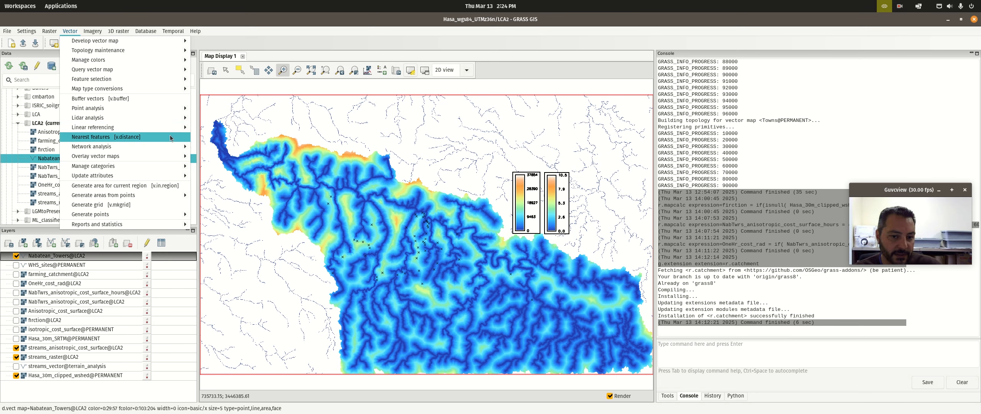
left_click(172, 138)
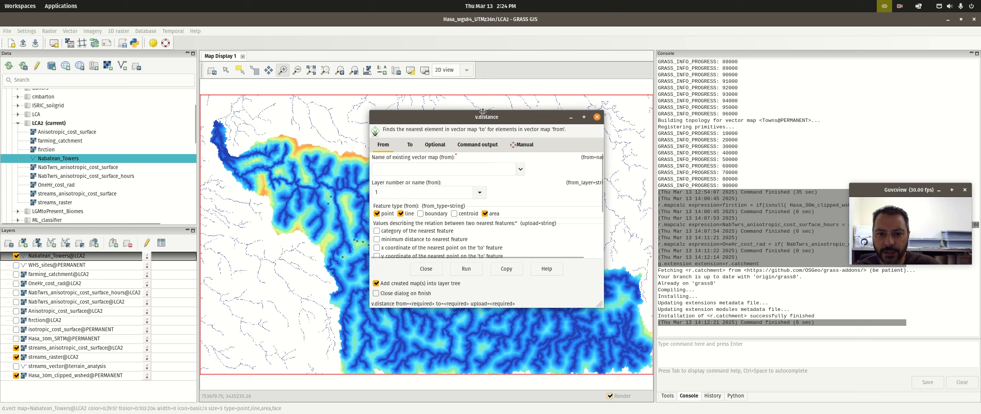
left_click_drag(483, 111, 332, 64)
left_click_drag(453, 260, 709, 373)
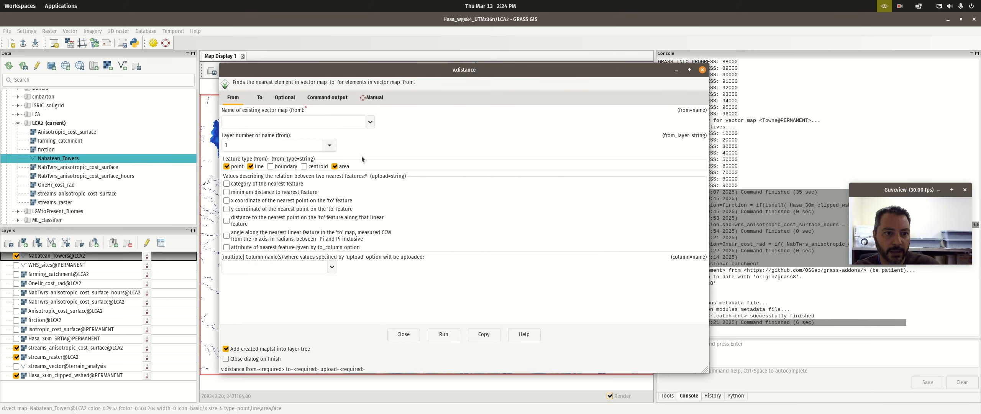
Set the from map to Nabatean_Towers@LCA2 with point features only and choose to upload the minimum distance to nearest feature
left_click(370, 122)
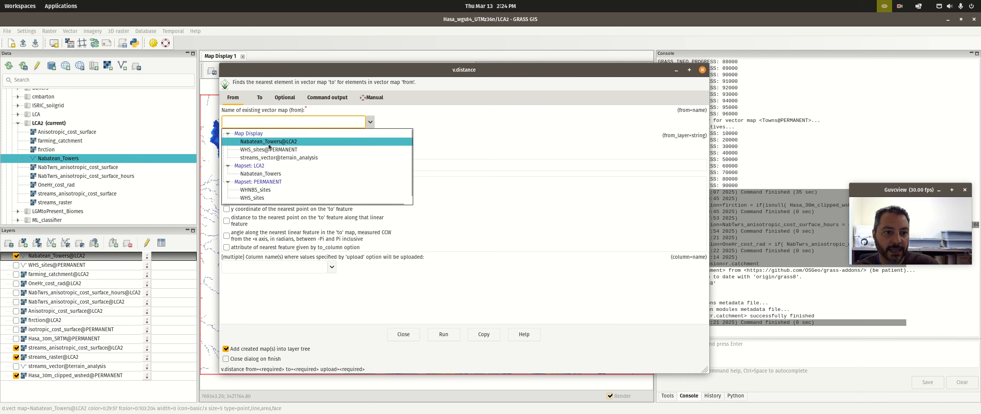
left_click(269, 142)
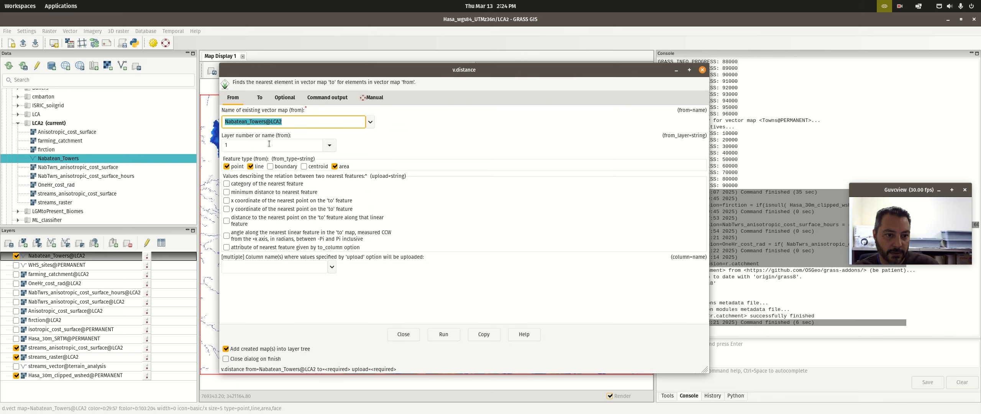
left_click(269, 123)
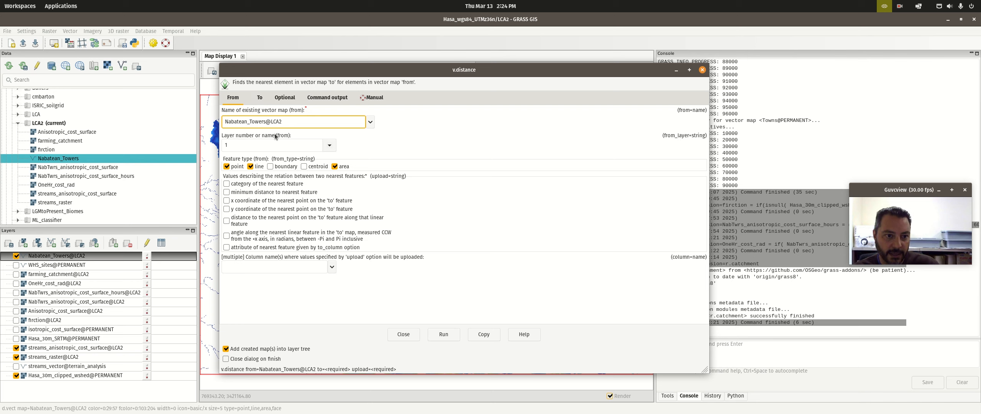
left_click(251, 167)
left_click(334, 167)
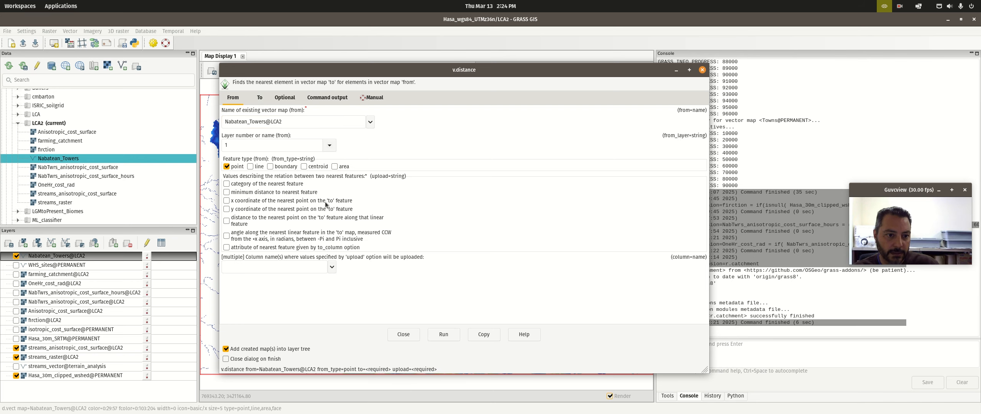
left_click(247, 193)
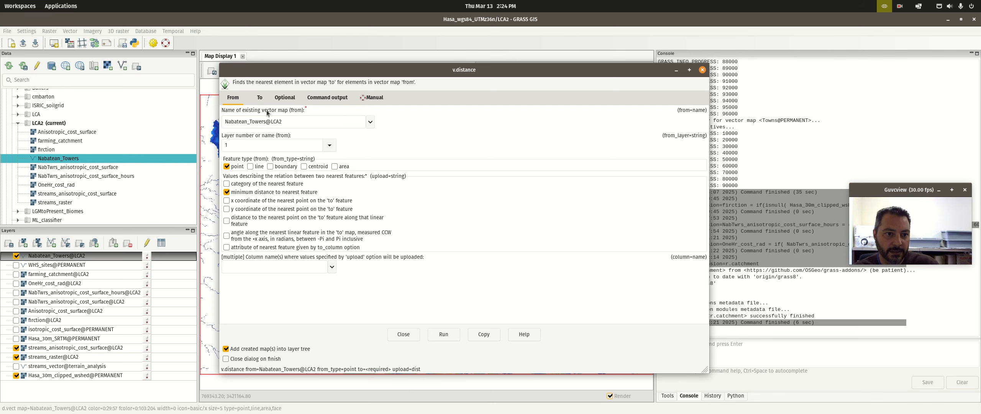
Set the to map to streams_vector@terrain_analysis with line features only and return to the from settings
left_click(260, 97)
left_click(371, 121)
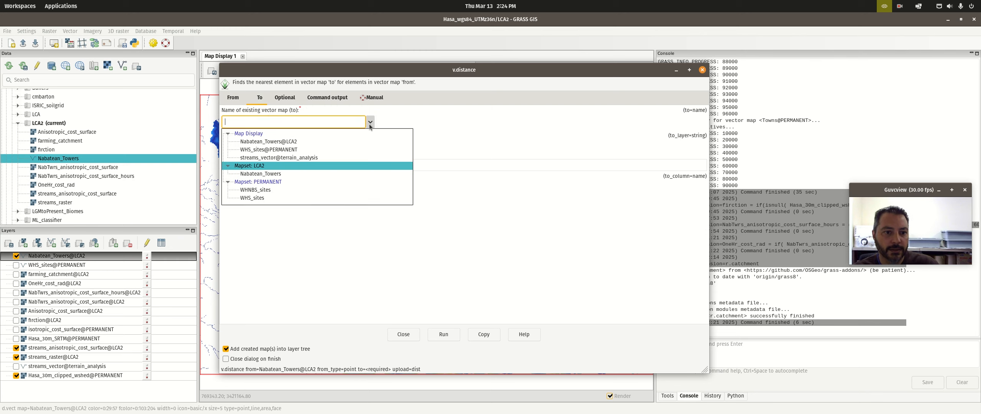
left_click(275, 158)
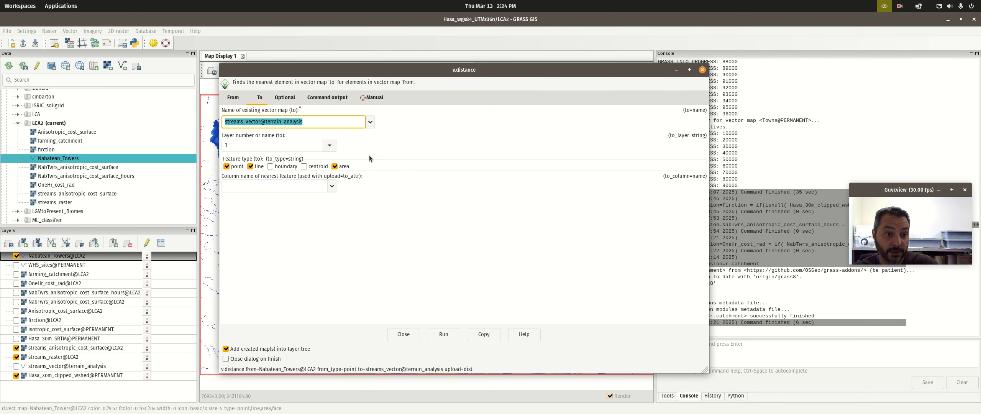
left_click(226, 166)
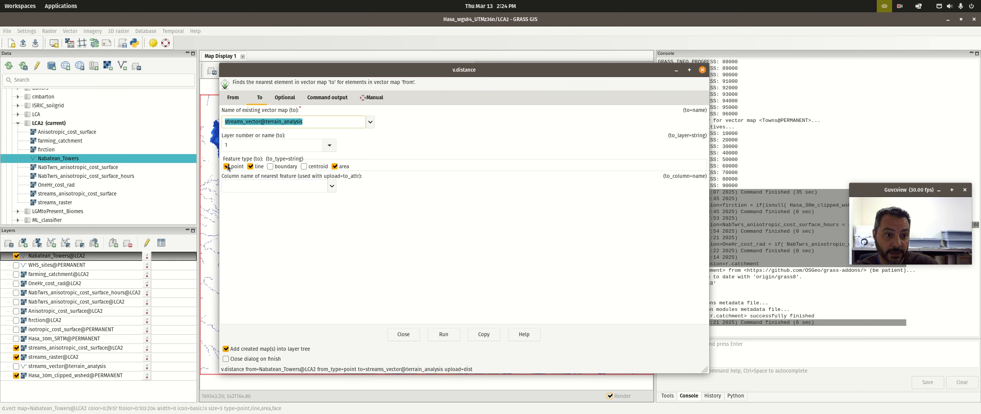
left_click(335, 166)
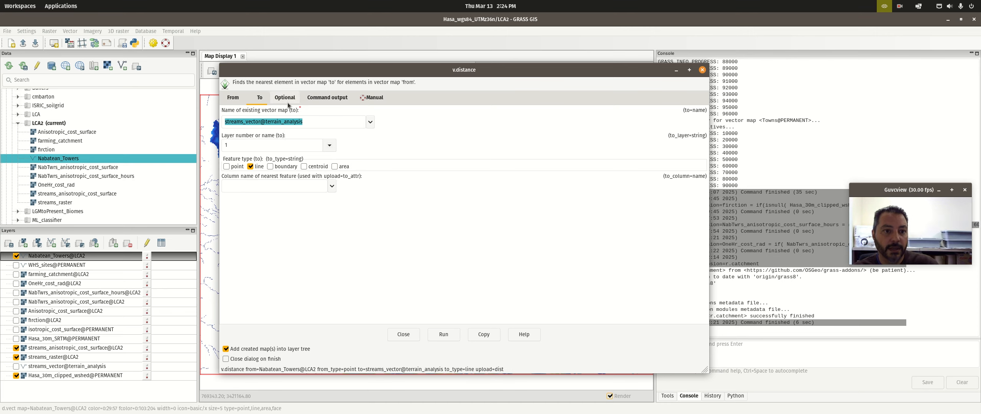
left_click(233, 97)
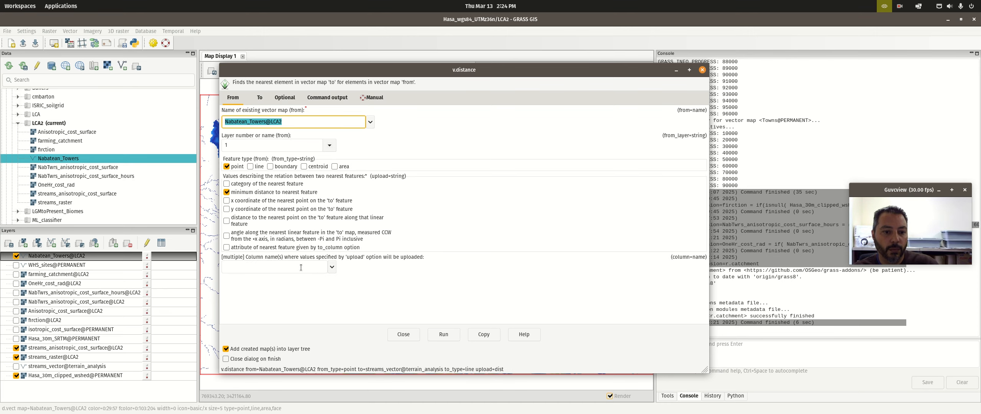
Move the v.distance dialog aside and open the column management of the Nabatean_Towers@LCA2 attribute table
left_click_drag(390, 76, 685, 62)
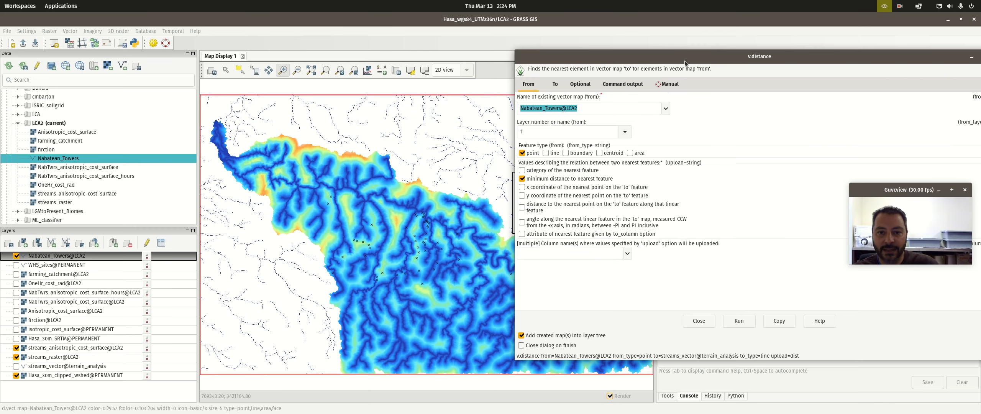
right_click(42, 257)
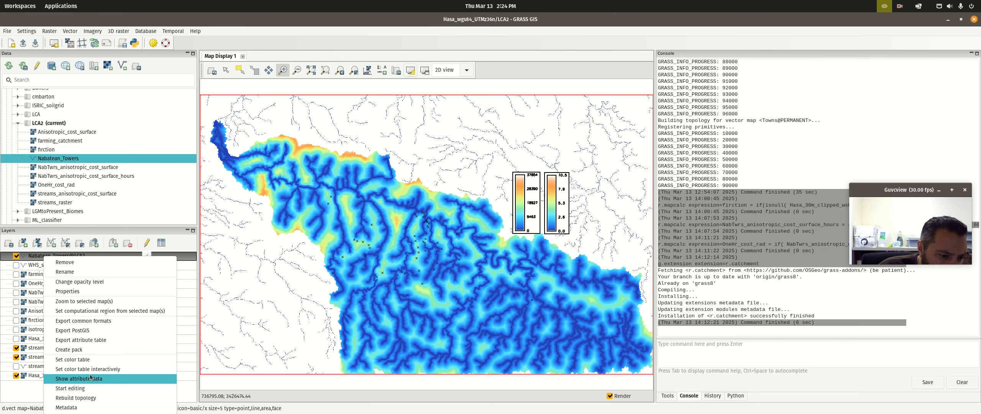
left_click(79, 379)
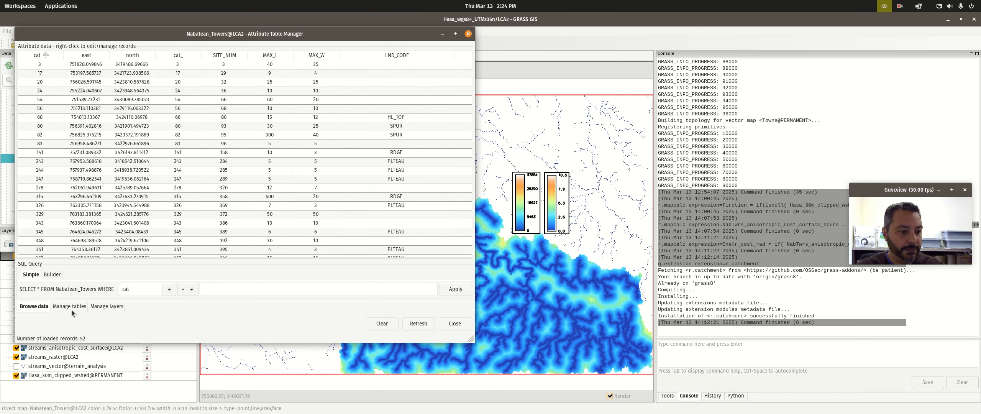
left_click(70, 306)
Add an integer column named streams_euclid_dist to the towers' attribute table
left_click(77, 269)
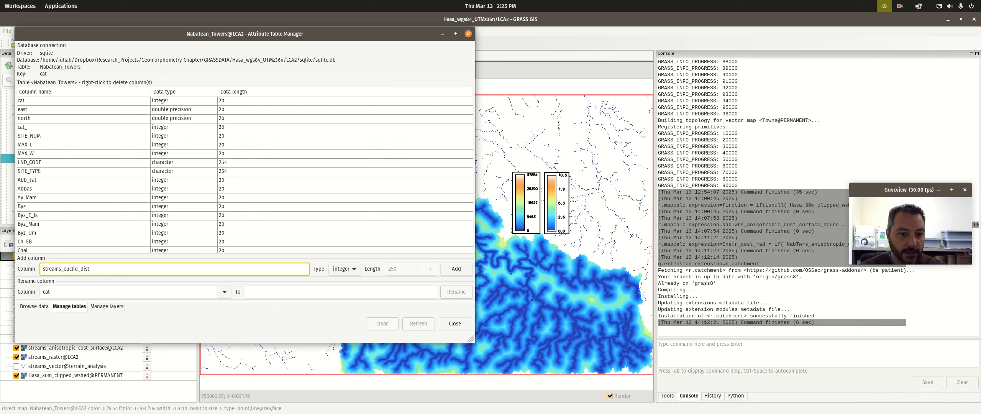
left_click(455, 269)
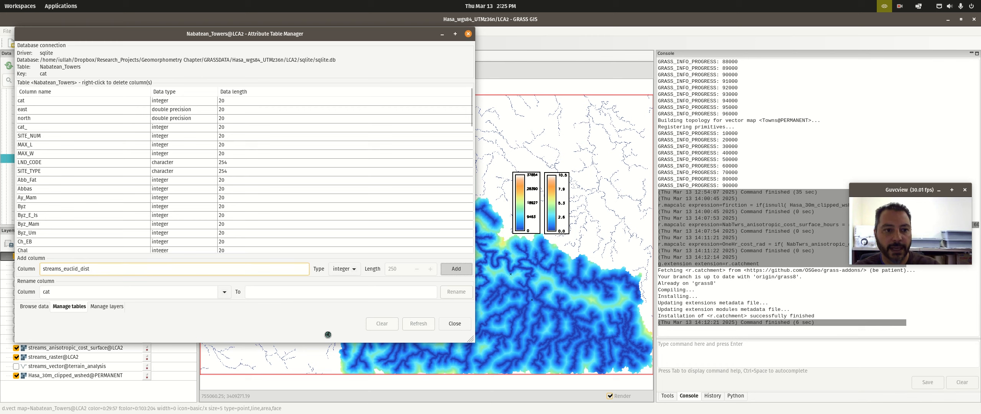
Set the new-column type to double and drop the integer streams_euclid_dist column from the table
left_click(357, 269)
left_click(349, 281)
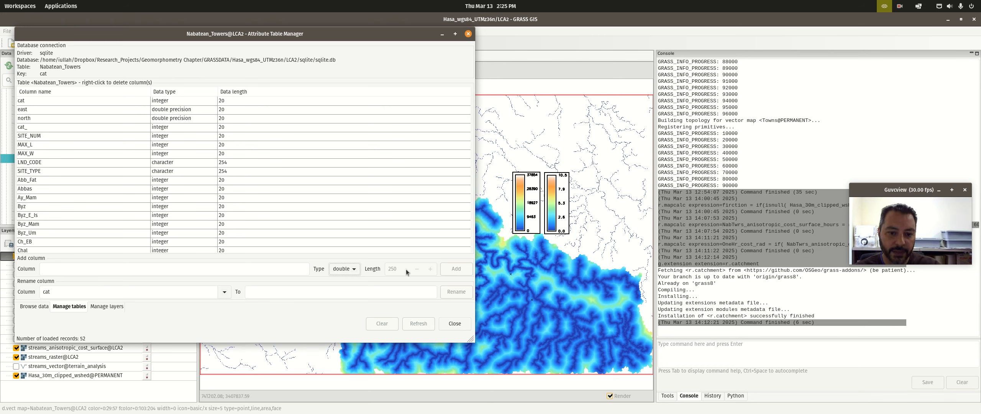
left_click(226, 273)
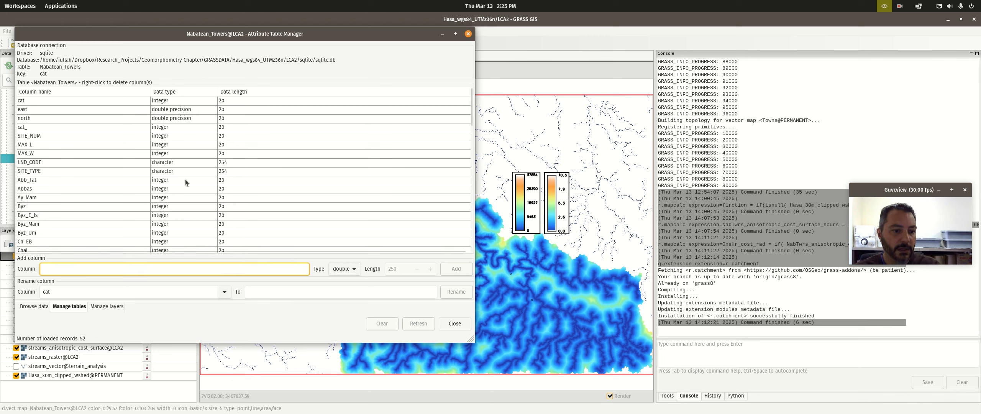
scroll(57, 240, "down", 10)
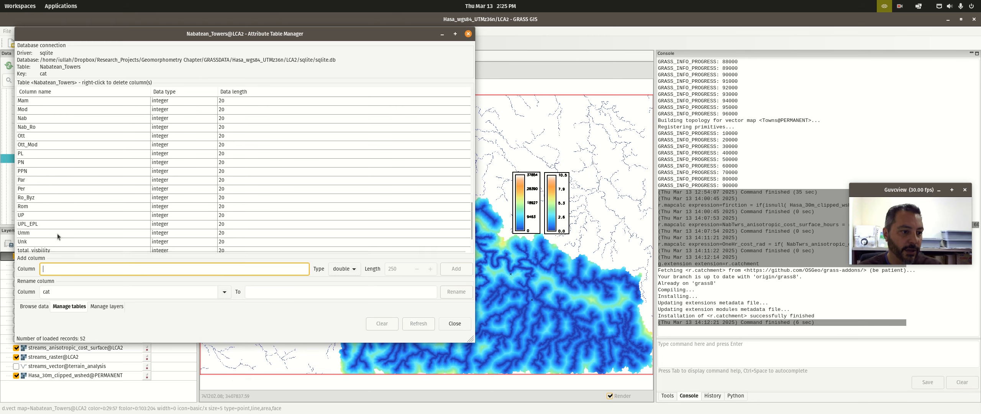
left_click(52, 245)
right_click(52, 246)
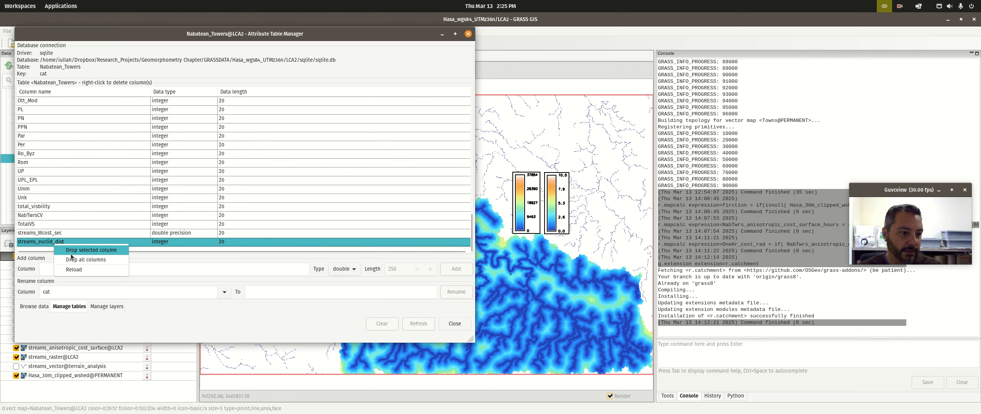
left_click(73, 254)
left_click(301, 212)
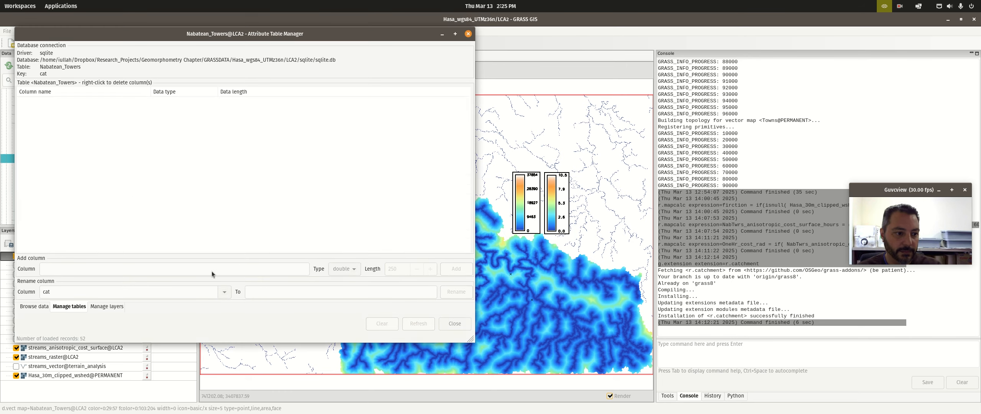
Add a double-type column named streasm_euclid_dist to the towers' table and check it in the column list
left_click(149, 267)
type("streasm_euclid_dist")
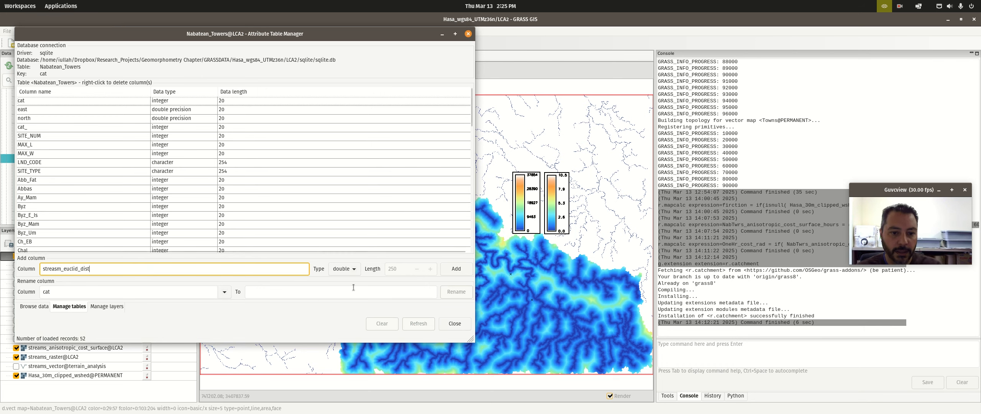
left_click(455, 269)
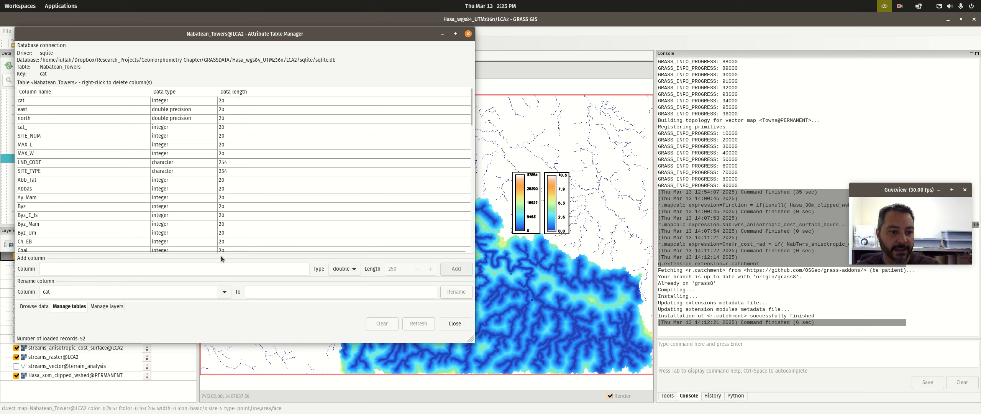
scroll(180, 184, "down", 10)
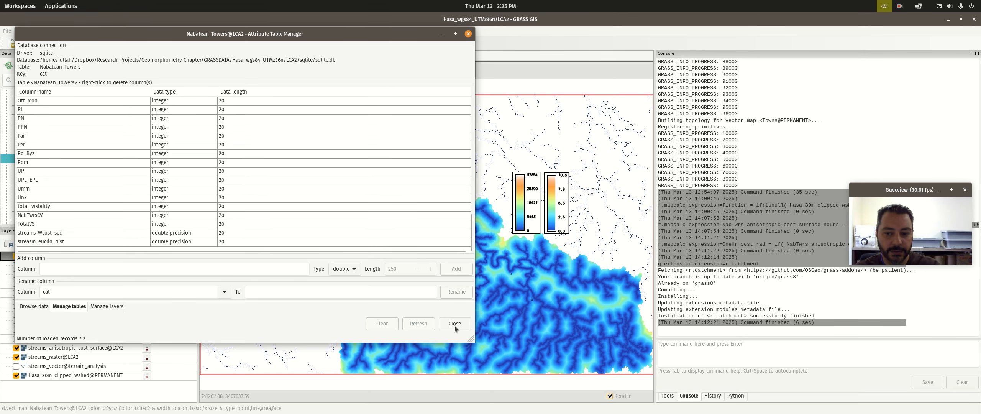
Run v.distance from the Nabatean towers to the stream lines, uploading the minimum distance into the streasm_euclid_dist column
mouse_move(0, 0)
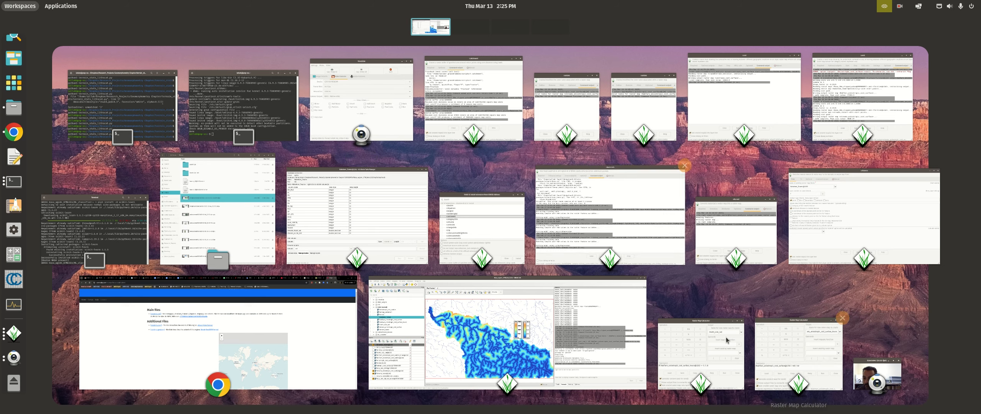
left_click(846, 215)
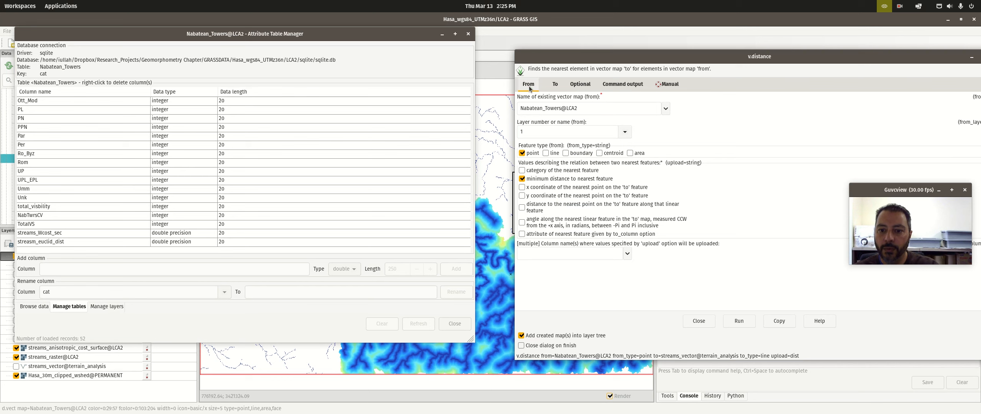
left_click(598, 255)
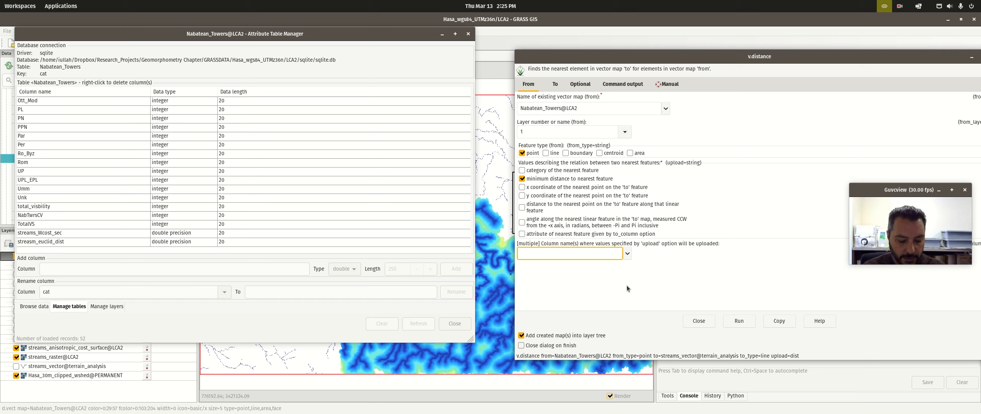
left_click(628, 254)
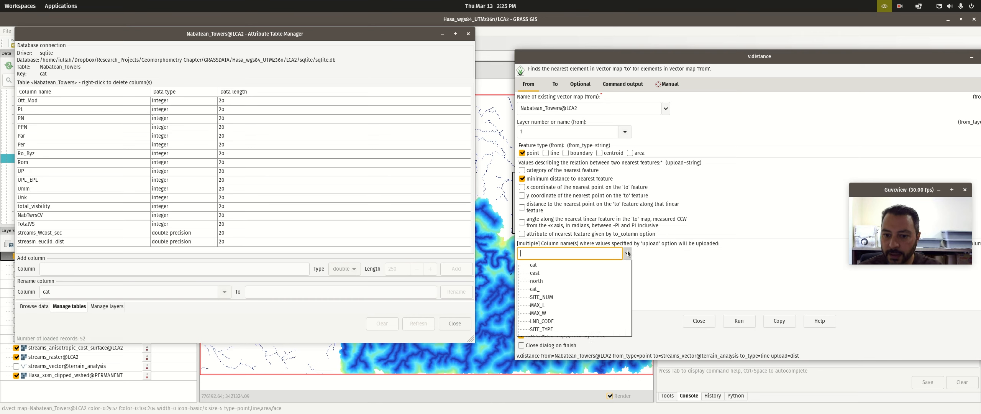
scroll(591, 324, "down", 10)
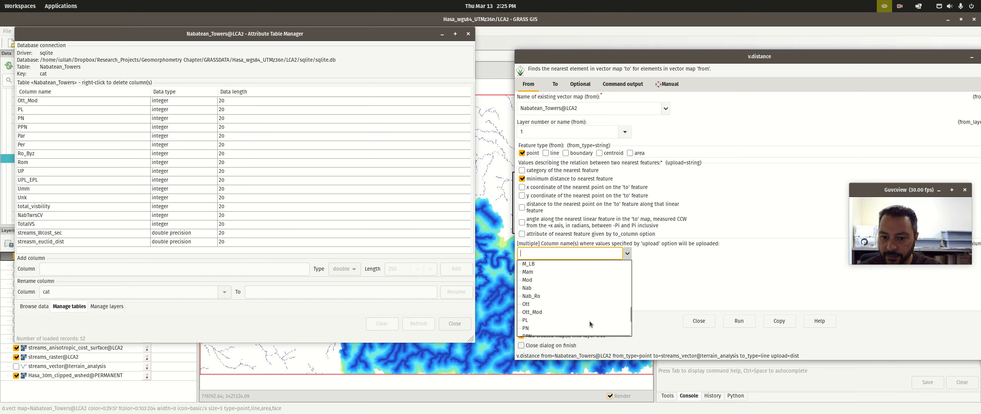
scroll(589, 322, "down", 1)
left_click(679, 297)
type("streasm_euclid_dist")
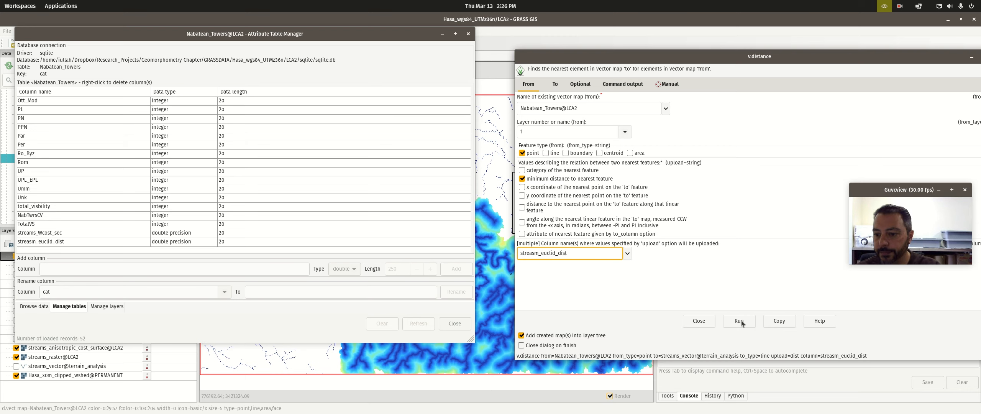
left_click(740, 321)
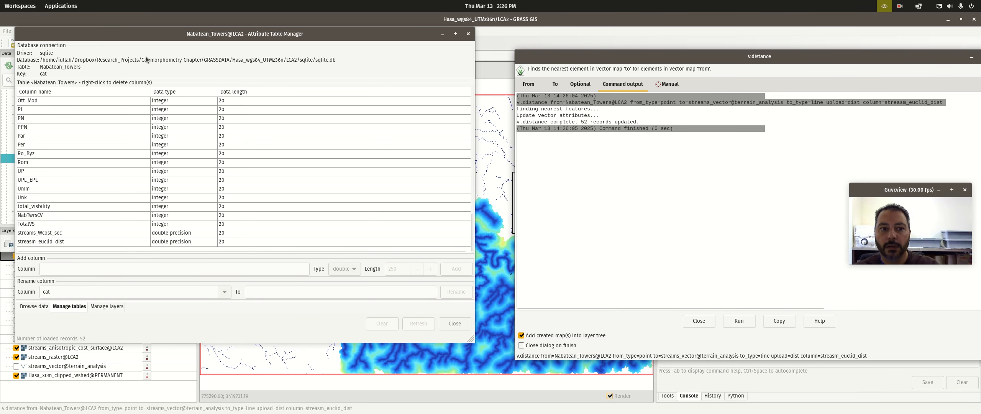
Enlarge and refresh the towers' attribute records, check the streasm_euclid_dist column, and close the table
left_click(37, 306)
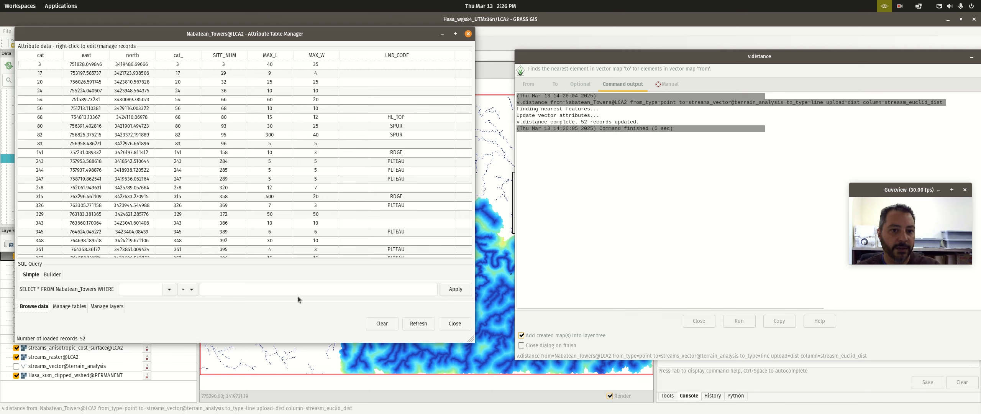
left_click_drag(473, 340, 571, 361)
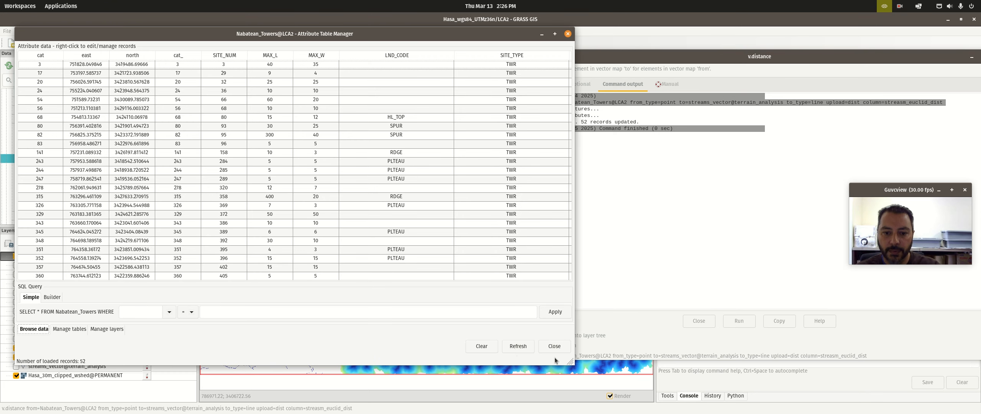
left_click(516, 347)
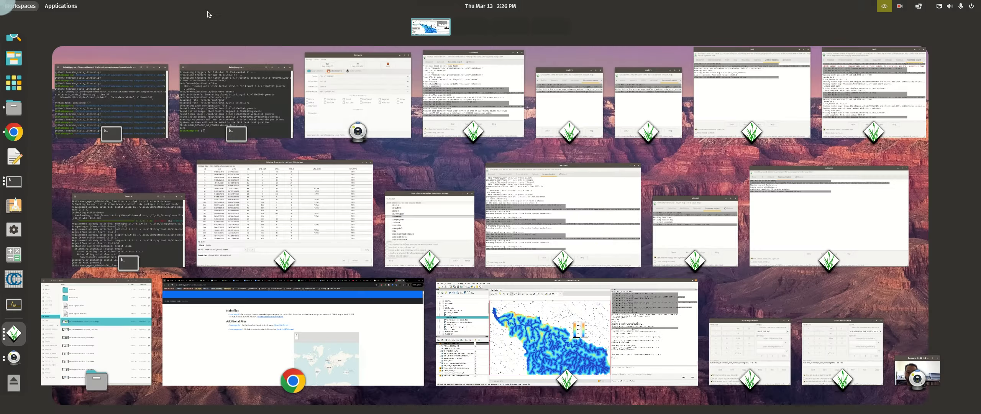
left_click(320, 211)
left_click_drag(77, 278, 335, 287)
left_click_drag(502, 278, 592, 282)
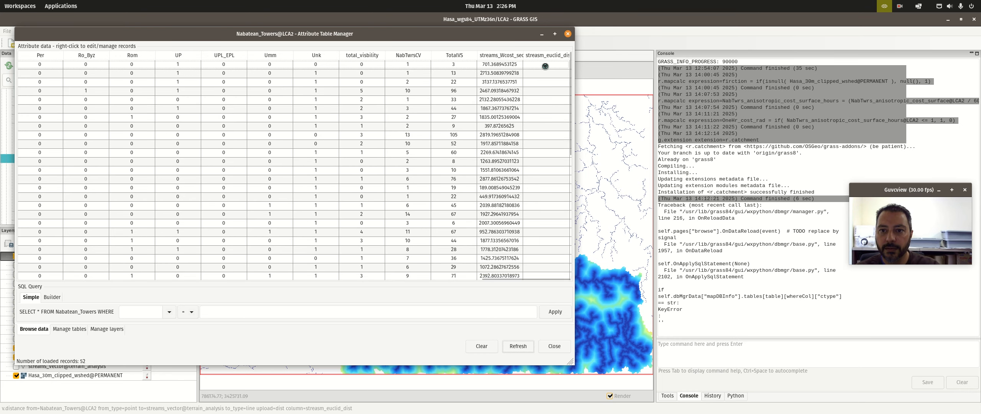
left_click(567, 33)
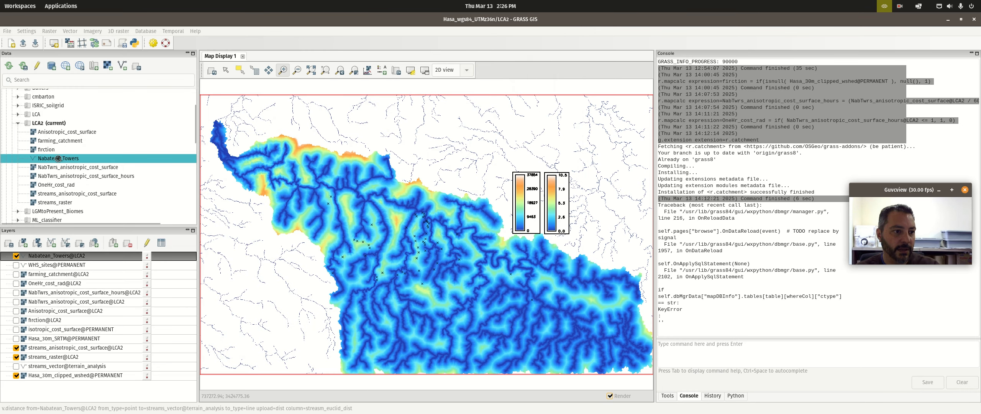
Reopen the Nabatean_Towers@LCA2 attribute table, examine the streams_Wcost_sec and streasm_euclid_dist columns, and close it
right_click(68, 259)
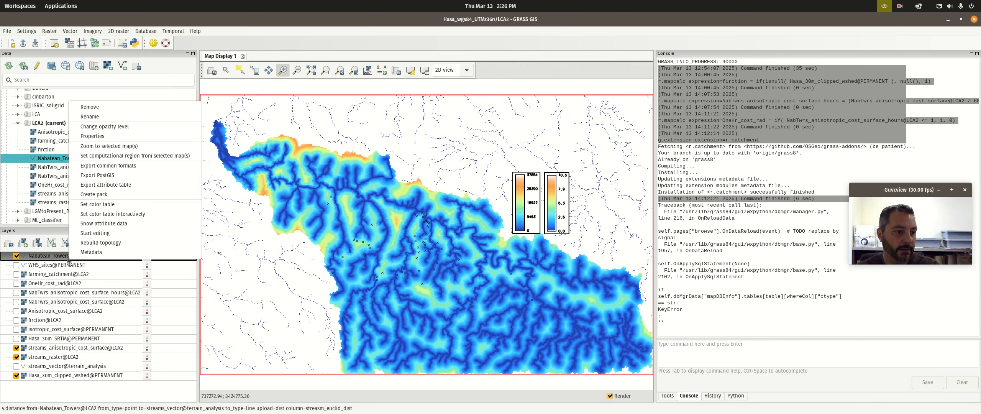
left_click(102, 223)
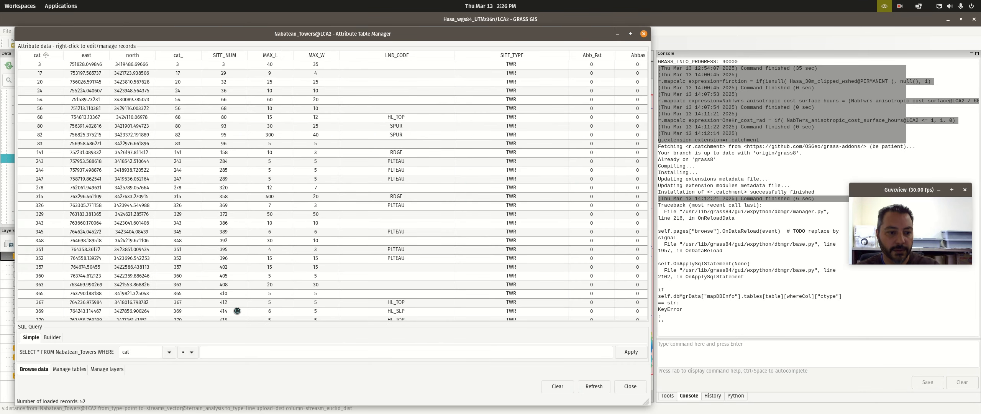
left_click_drag(128, 319, 658, 298)
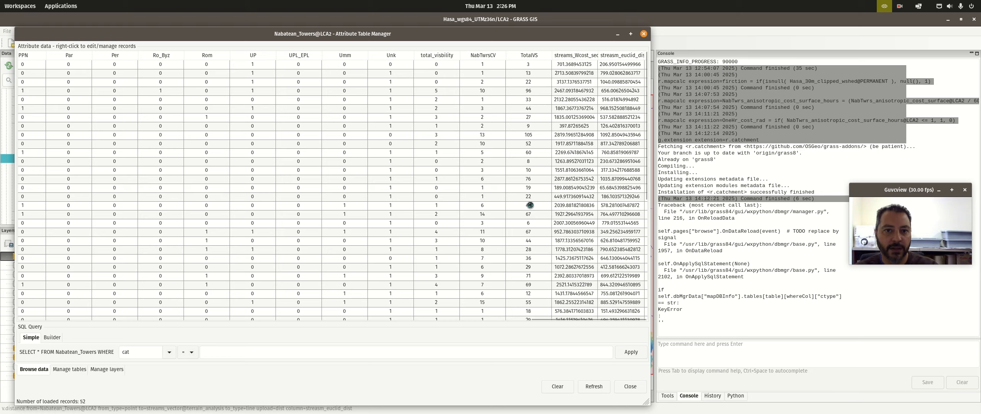
left_click_drag(385, 35, 515, 20)
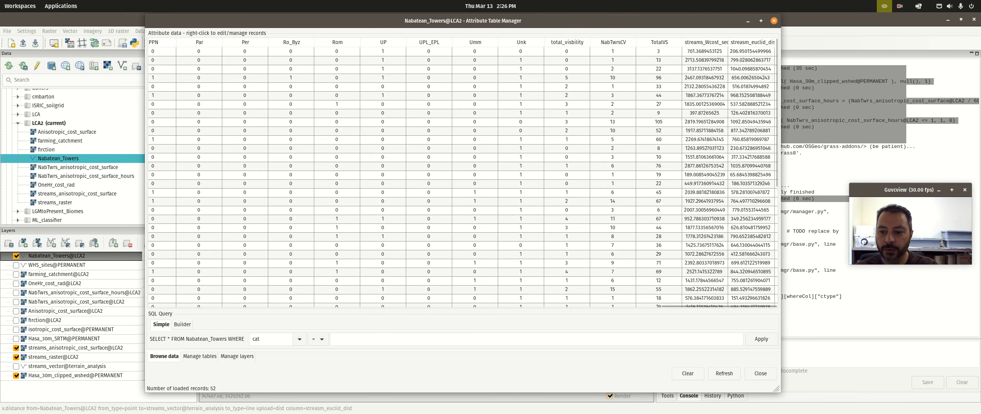
left_click(774, 21)
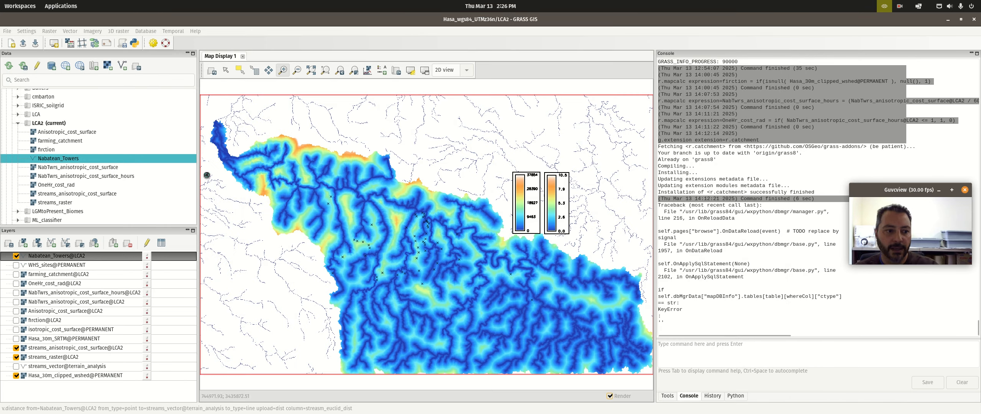
Open v.db.update for Nabatean_Towers@LCA2 and choose streasm_euclid_dist as the attribute column to update
right_click(80, 259)
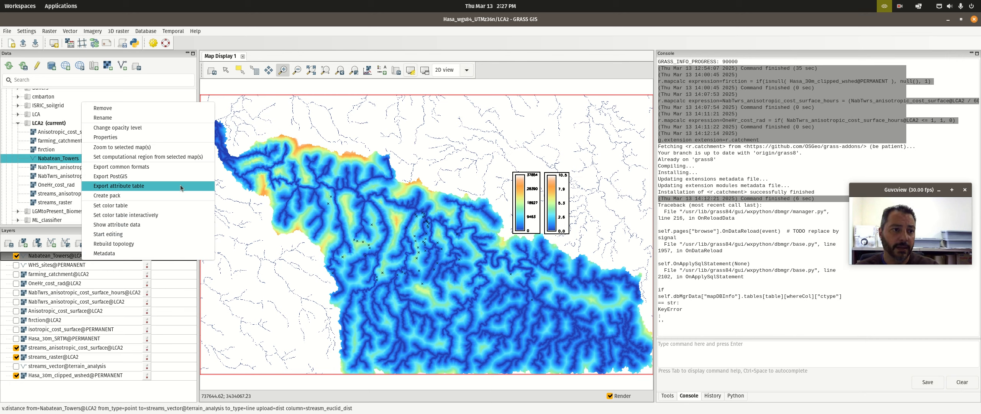
left_click(162, 21)
left_click(152, 30)
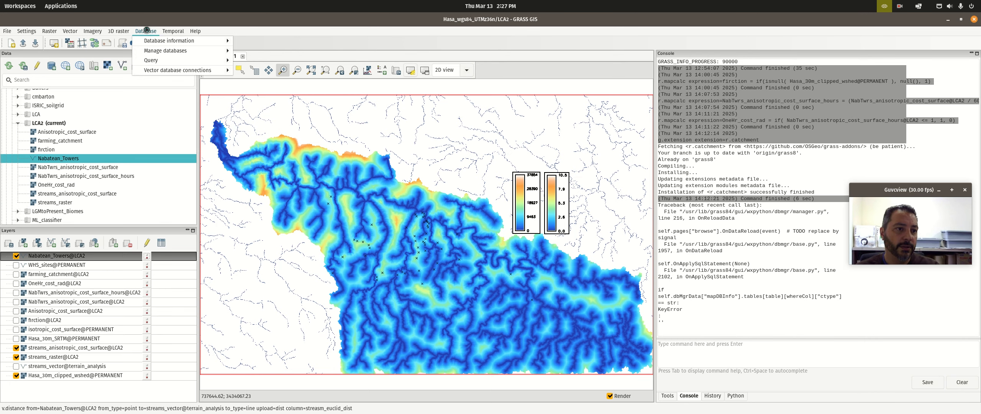
mouse_move(168, 71)
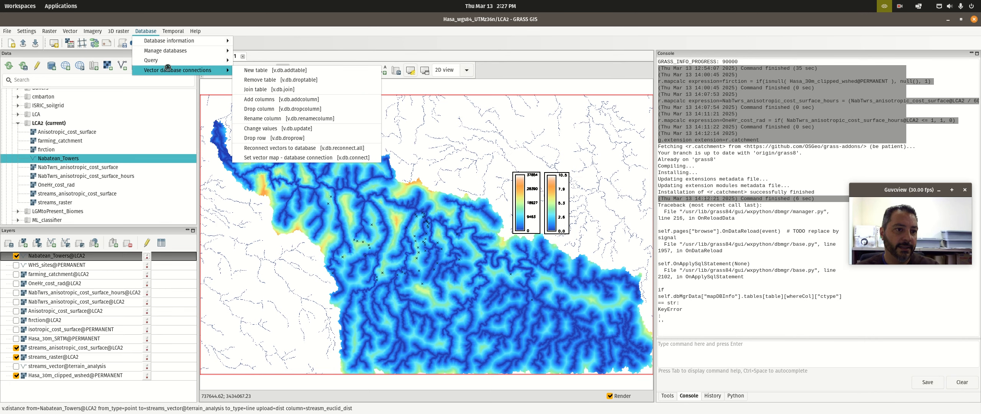
left_click(326, 129)
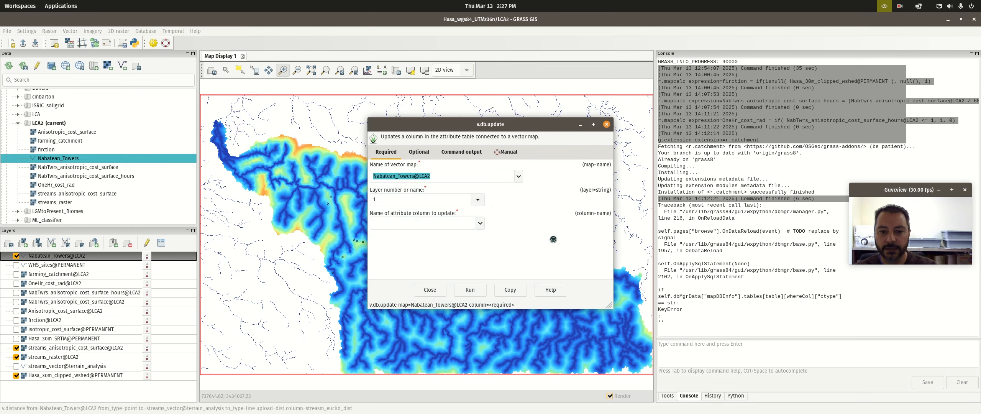
left_click_drag(612, 306, 729, 361)
left_click(480, 224)
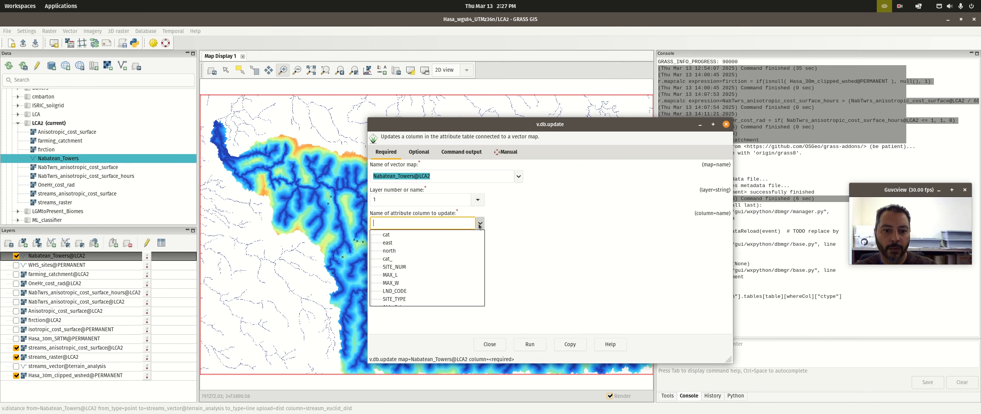
scroll(429, 243, "down", 10)
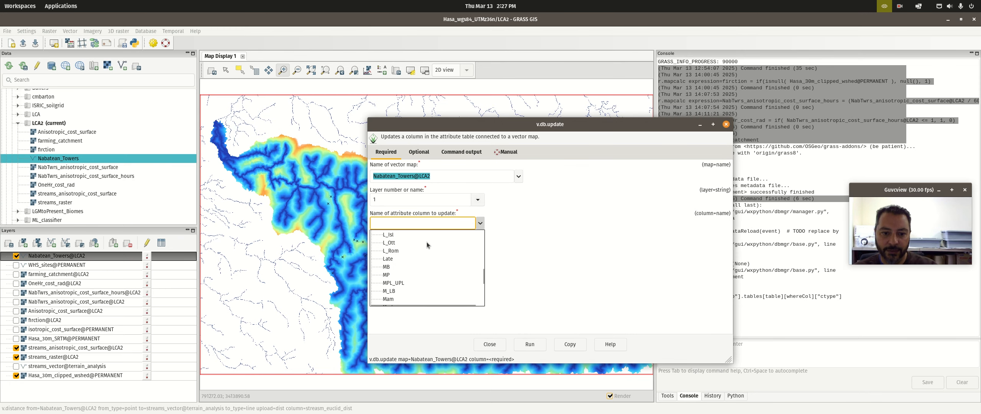
left_click(435, 294)
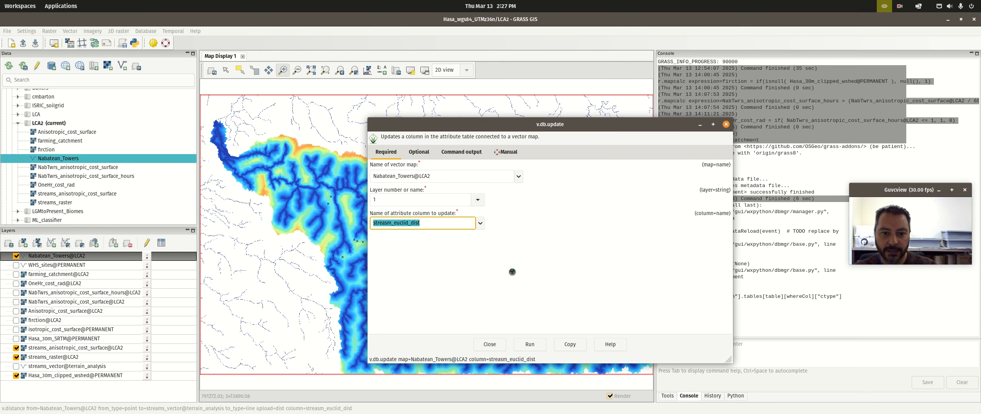
Enlarge the v.db.update dialog and enter streasm_euclid_dist as the start of the query column expression
left_click(419, 152)
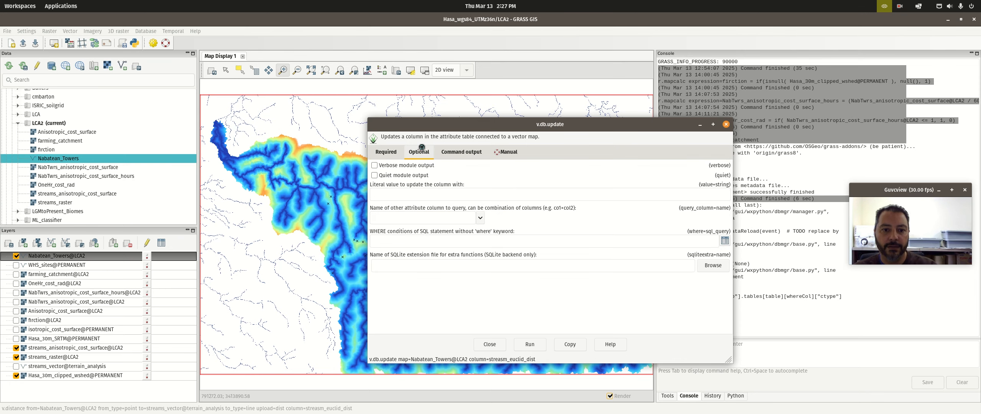
left_click_drag(421, 124, 306, 97)
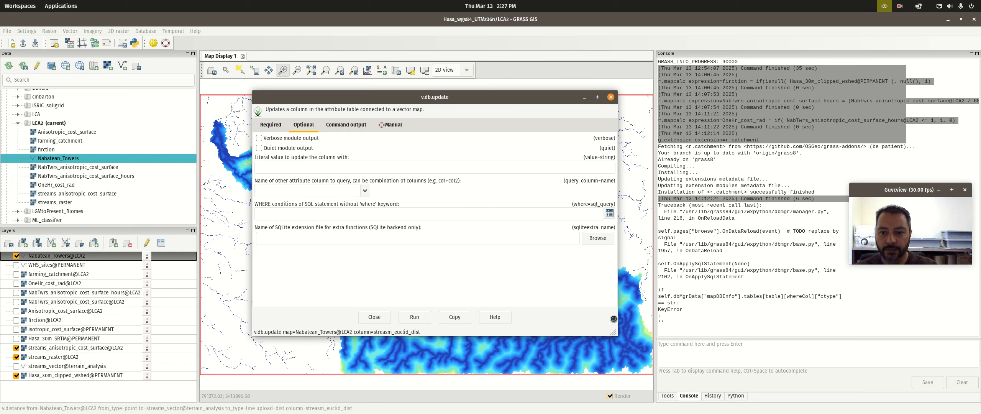
left_click_drag(613, 331, 775, 372)
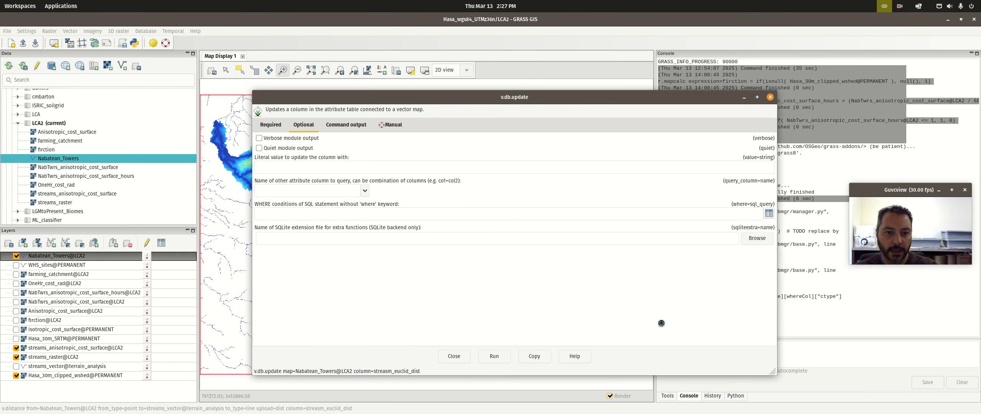
left_click(325, 195)
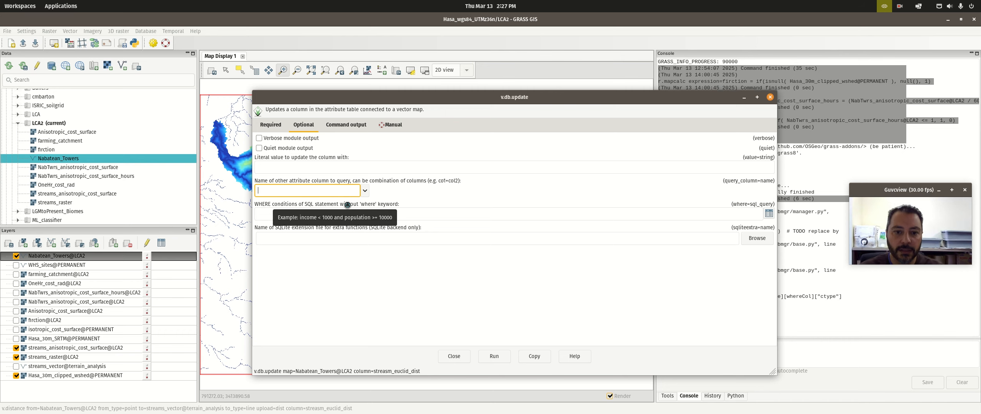
left_click(364, 190)
scroll(312, 259, "down", 10)
scroll(311, 258, "down", 3)
left_click(305, 259)
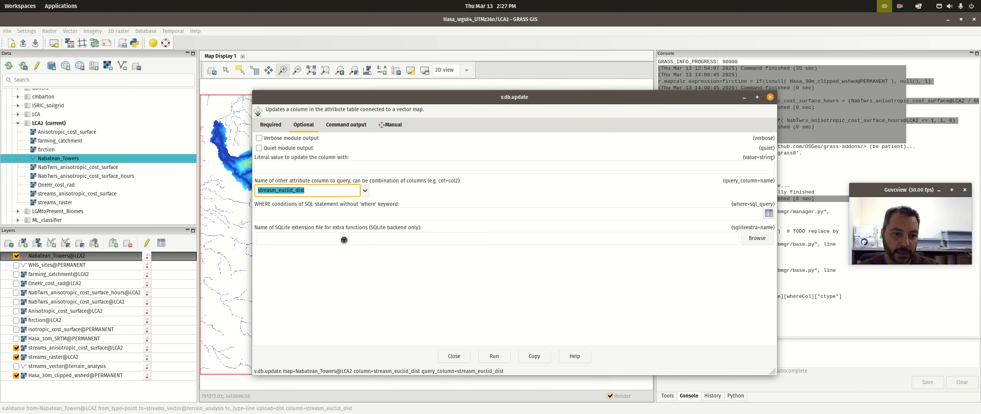
left_click(330, 192)
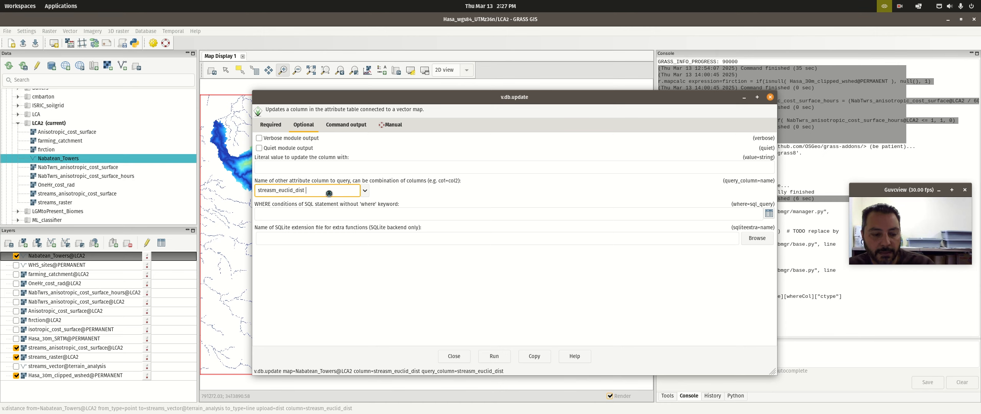
Switch to the Calculator and compute 60×60
mouse_move(1, 303)
left_click(14, 255)
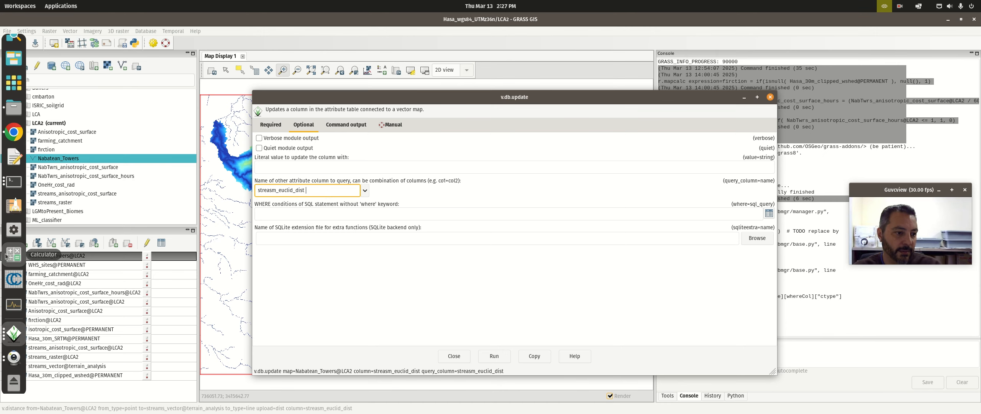
type("60×")
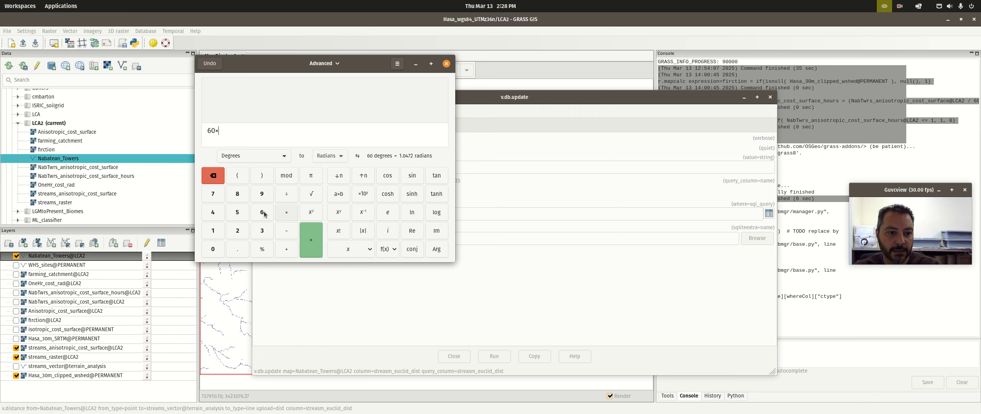
left_click(263, 213)
left_click(214, 249)
left_click(314, 240)
Divide 3000 by 3600 in the Calculator and copy the result
double_click(213, 131)
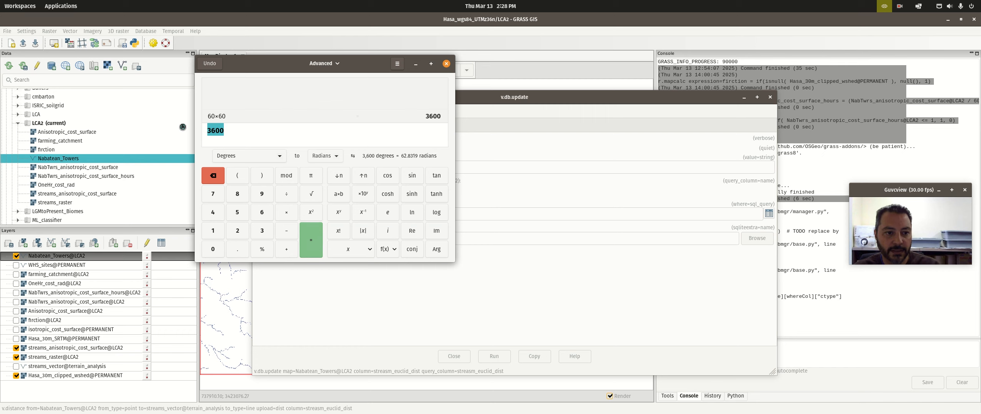
left_click(214, 131)
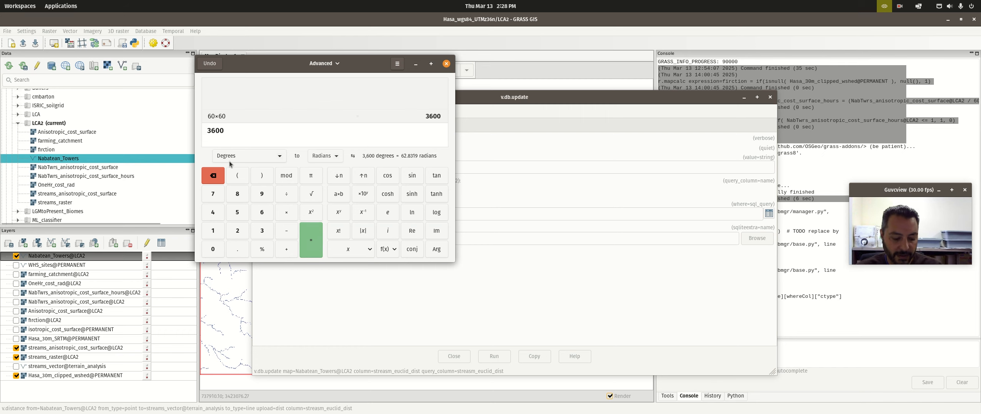
type("3000")
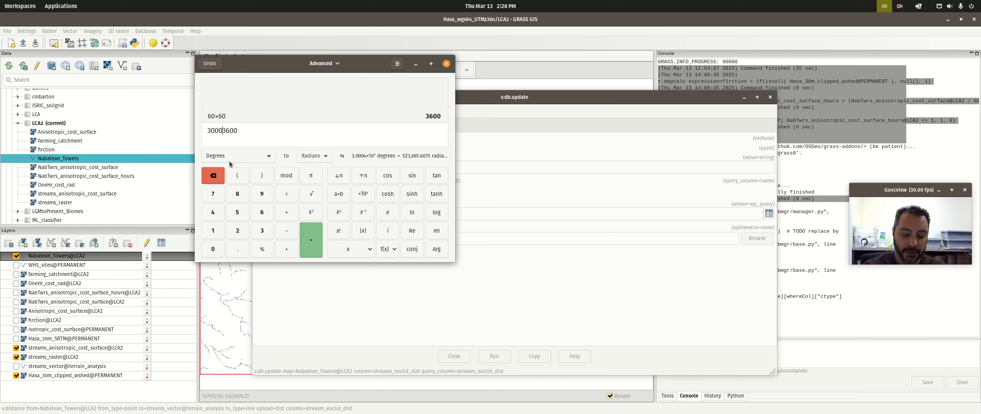
type("/")
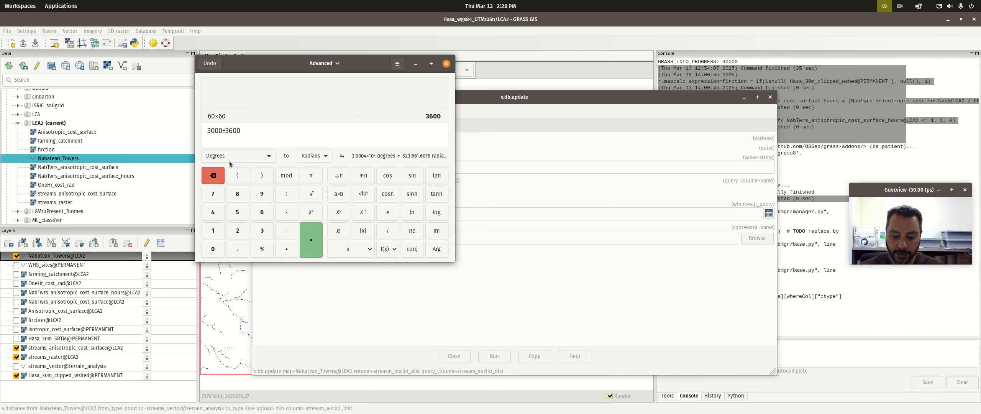
key("Return")
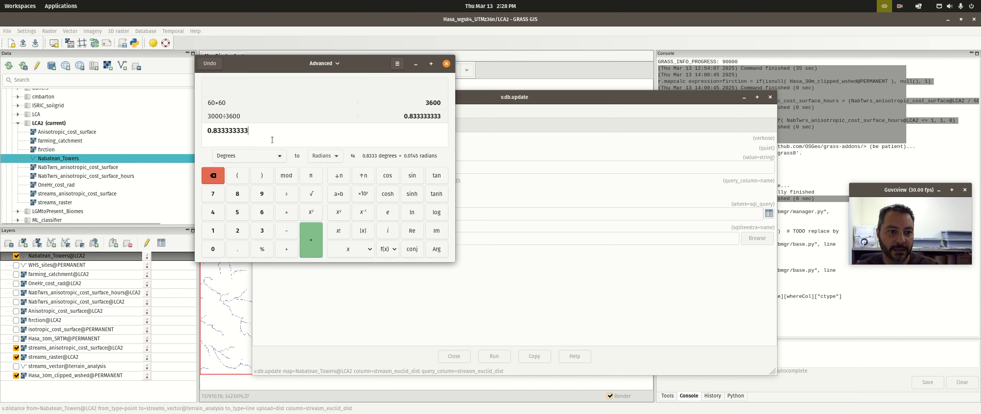
left_click_drag(273, 139, 207, 130)
key("ctrl+c")
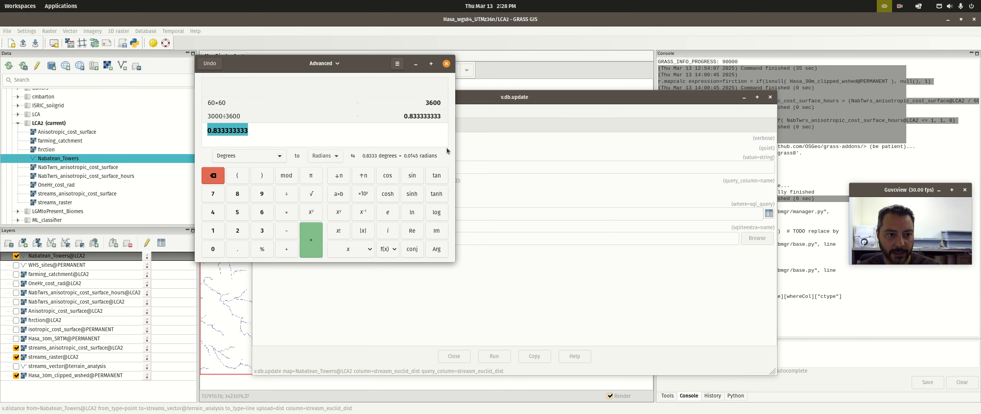
Complete the v.db.update query column expression as streasm_euclid_dist * 0.833333333 and review the column chosen for updating
left_click(530, 140)
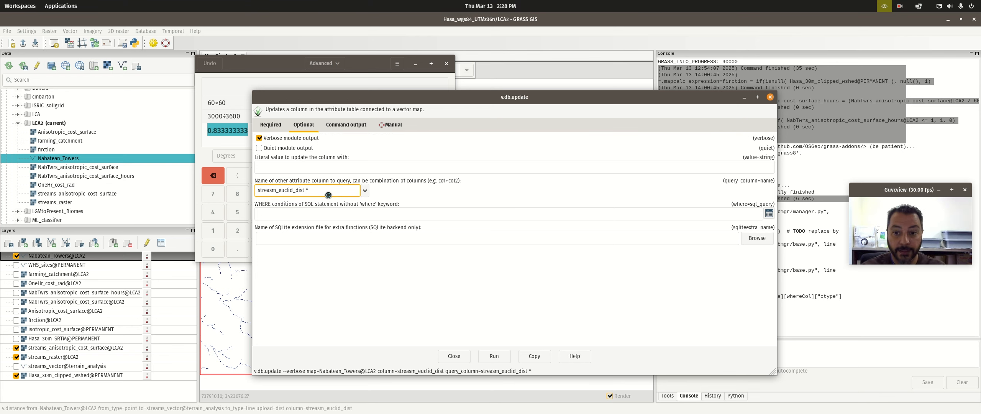
key("ctrl+v")
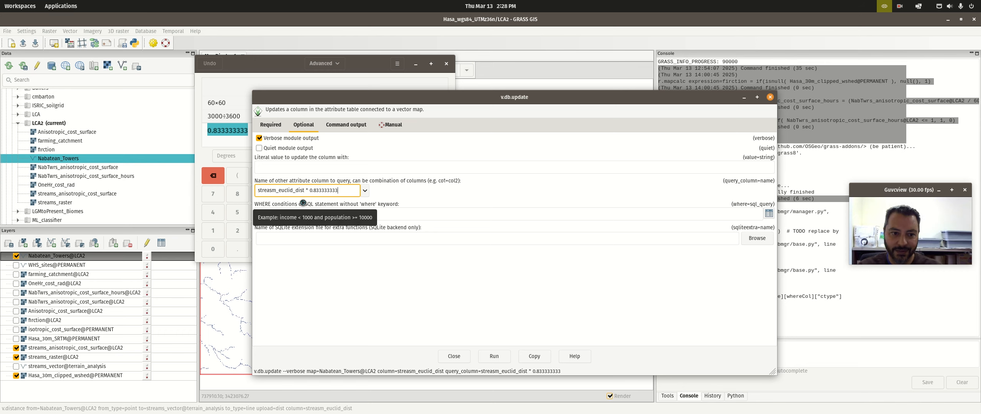
left_click(270, 125)
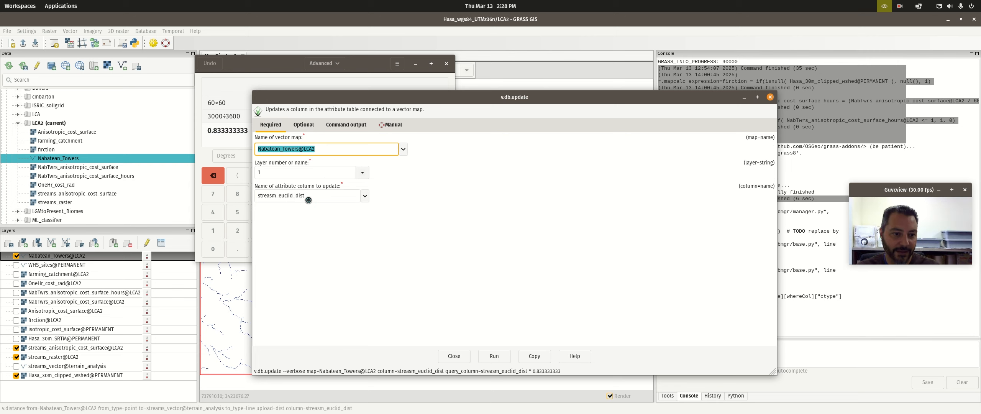
left_click(320, 200)
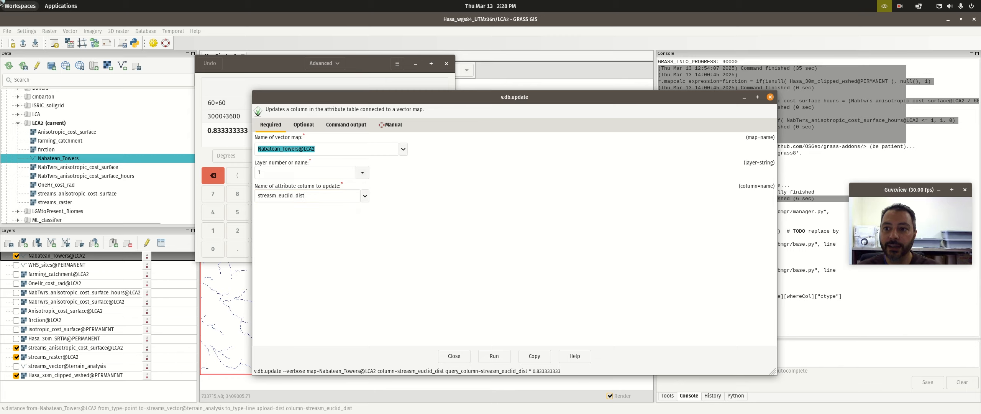
Return to the main GRASS GIS window, open the Nabatean_Towers@LCA2 attribute table, and enlarge it
left_click(20, 6)
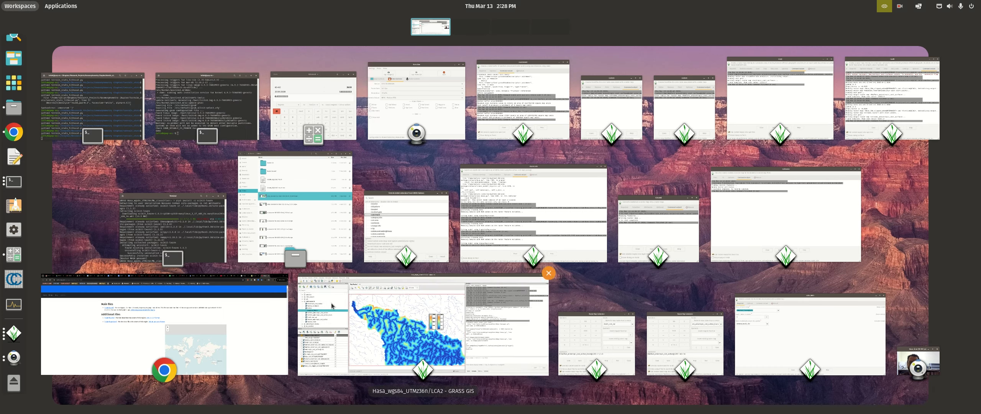
left_click(318, 327)
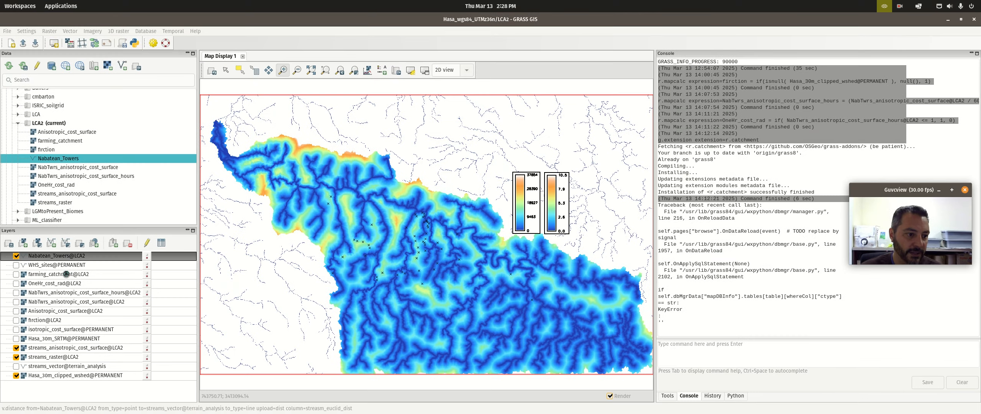
right_click(46, 256)
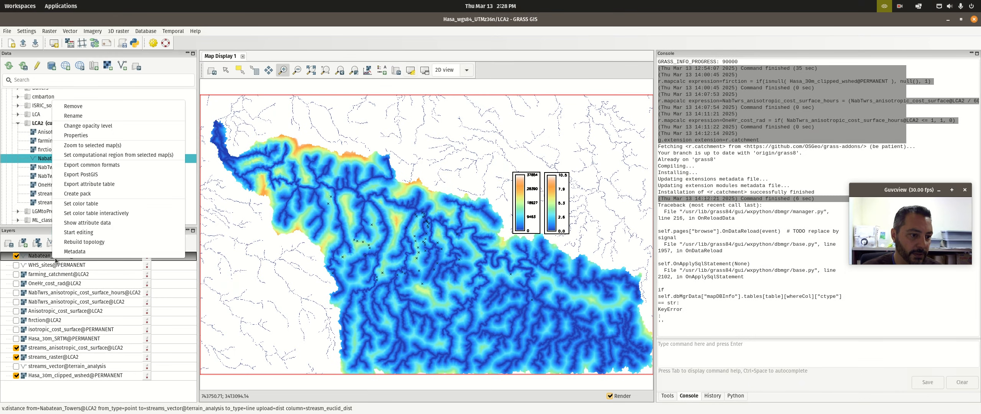
left_click(88, 223)
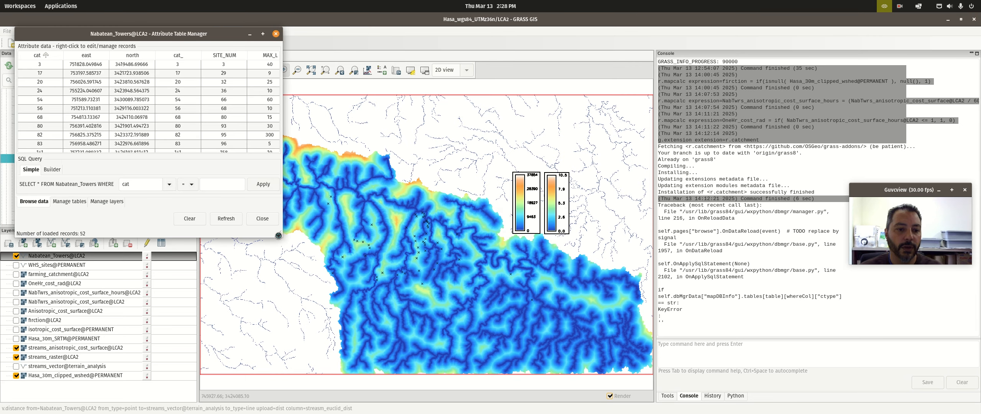
left_click_drag(279, 235, 348, 265)
Add a double-type column named stream_euclid_sec to the Nabatean_Towers table
left_click(76, 232)
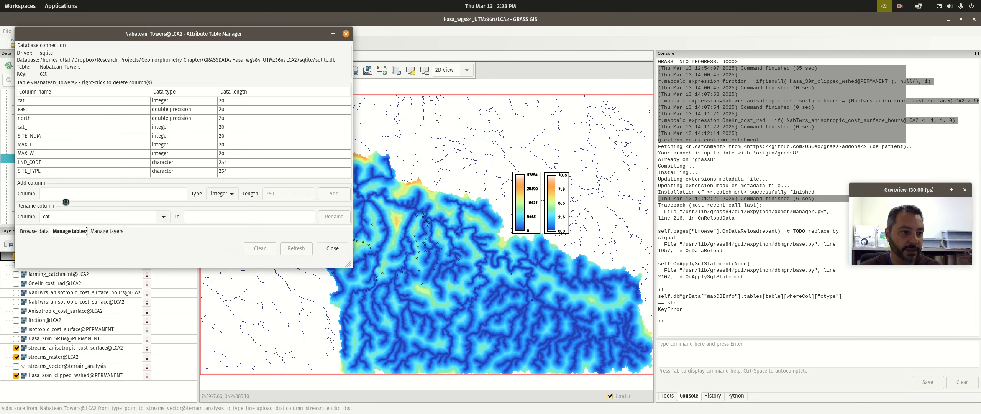
left_click(216, 197)
left_click(217, 206)
left_click(157, 198)
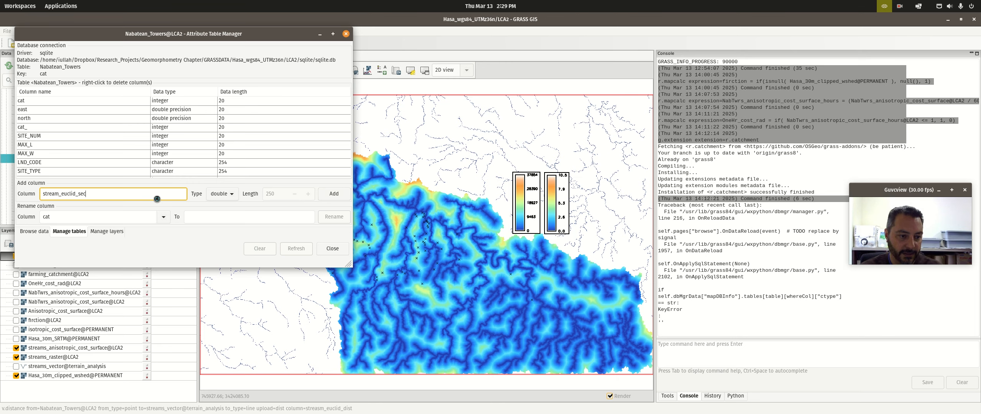
left_click(336, 199)
Close two leftover module windows, including r.colors, and bring the v.db.update dialog back to the front
left_click(15, 5)
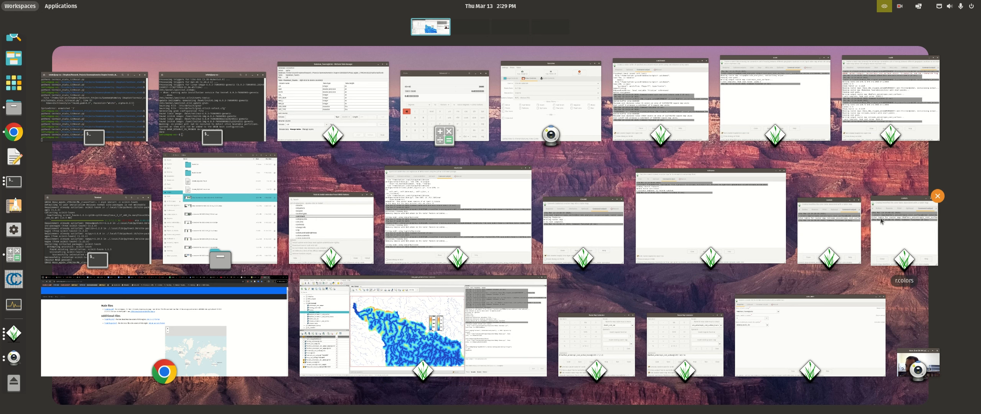
left_click(934, 199)
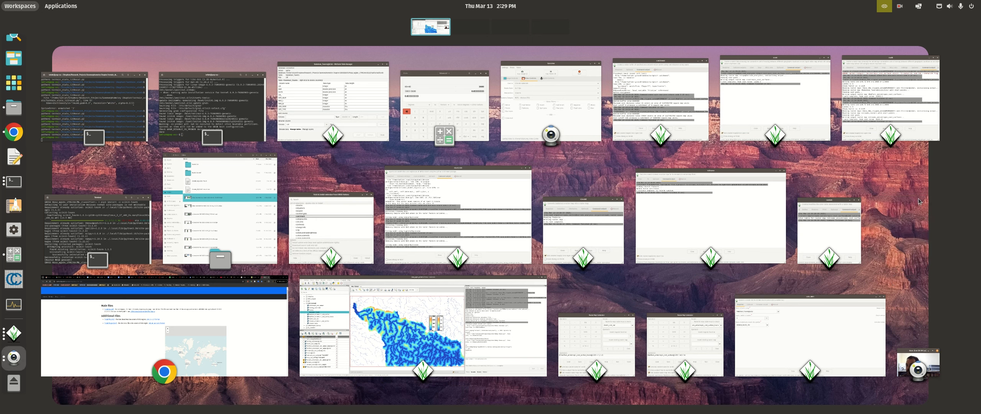
left_click(863, 197)
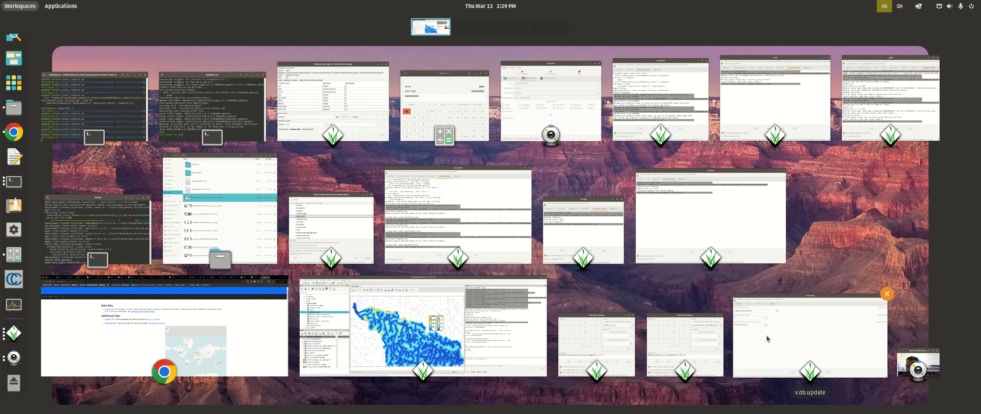
left_click(816, 331)
Set stream_euclid_sec as the attribute column to update and run v.db.update
double_click(318, 201)
key("BackSpace")
left_click(363, 194)
left_click(301, 195)
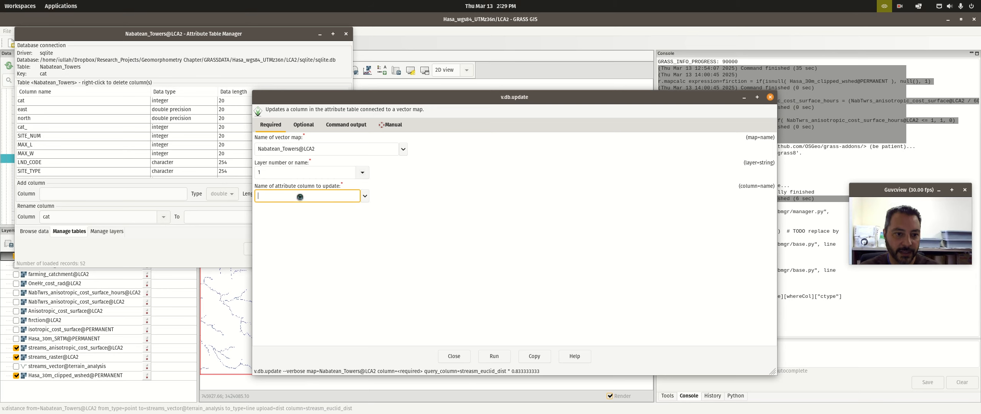
type("stream")
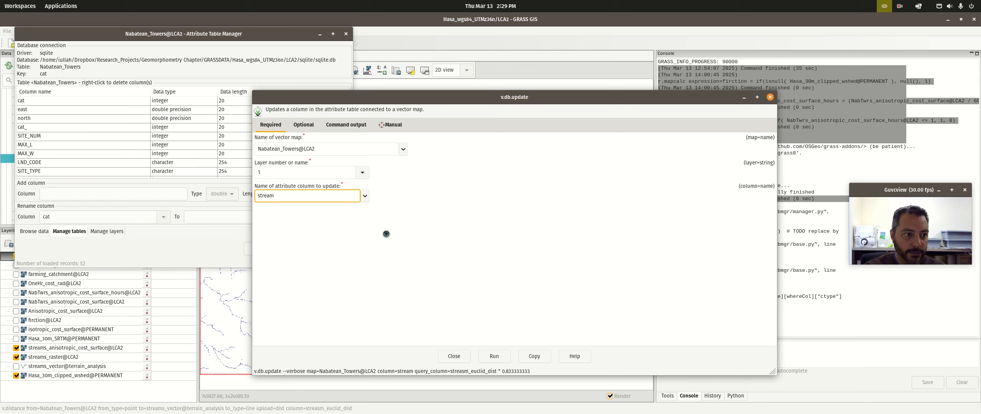
scroll(101, 156, "down", 5)
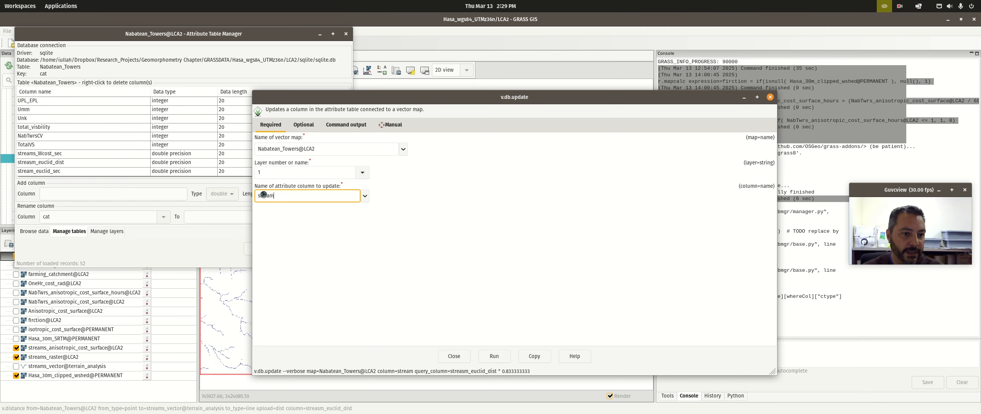
type("_euclid)")
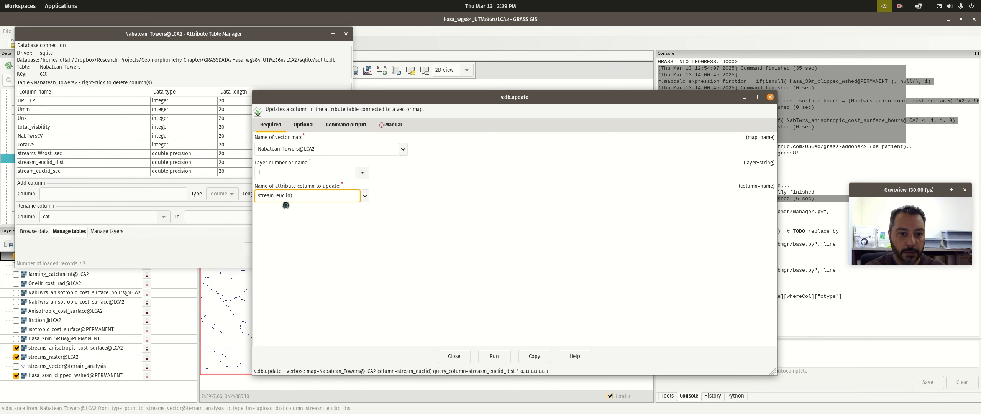
key("BackSpace")
type("_sec")
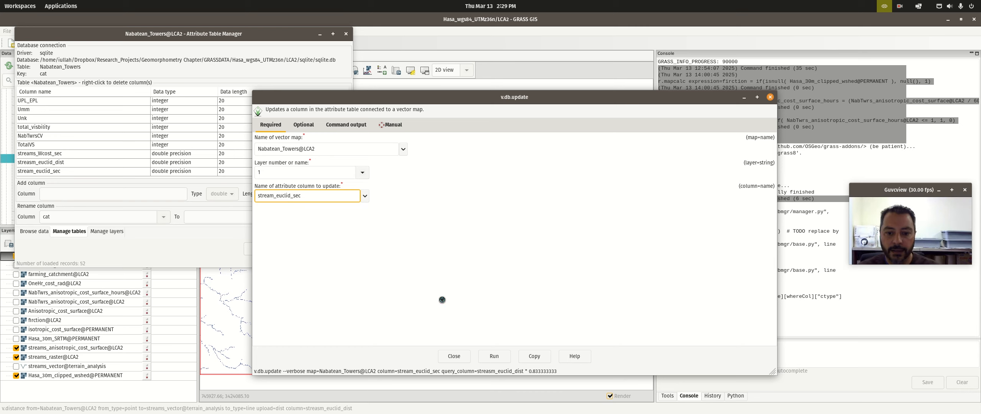
left_click(494, 356)
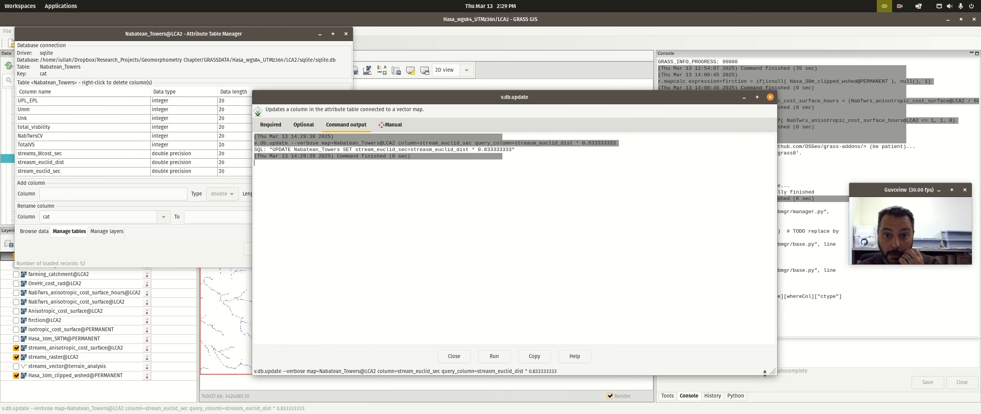
Close the open attribute table and reopen the attribute data of the Nabatean_Towers@LCA2 layer in a larger window
left_click(346, 34)
left_click(79, 255)
right_click(79, 256)
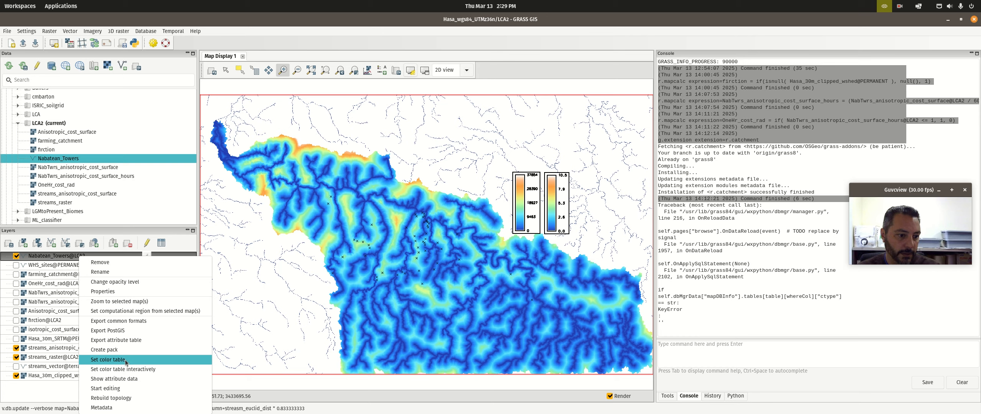
left_click(126, 379)
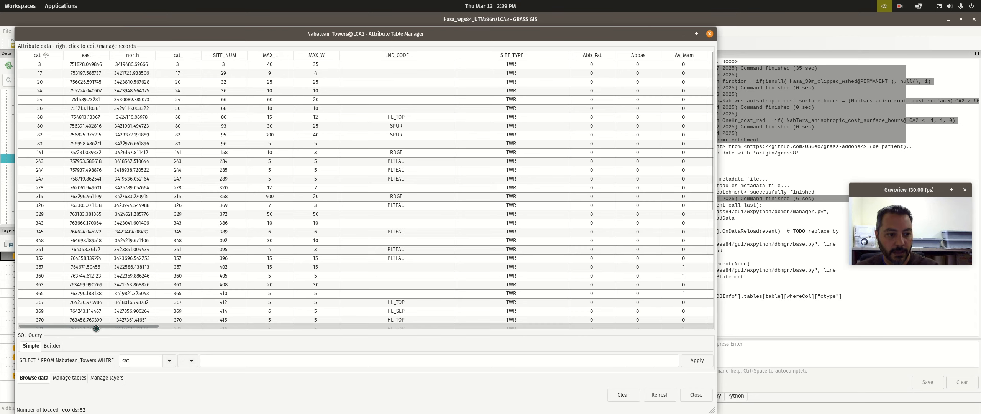
Compare the streams_Wcost_sec, streasm_euclid_dist and stream_euclid_sec values across the tower records, and close the table
left_click_drag(97, 328, 650, 329)
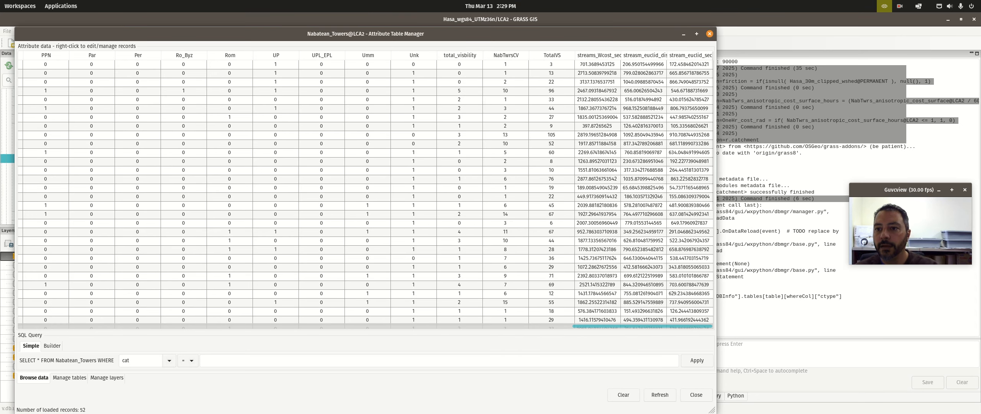
left_click(686, 67)
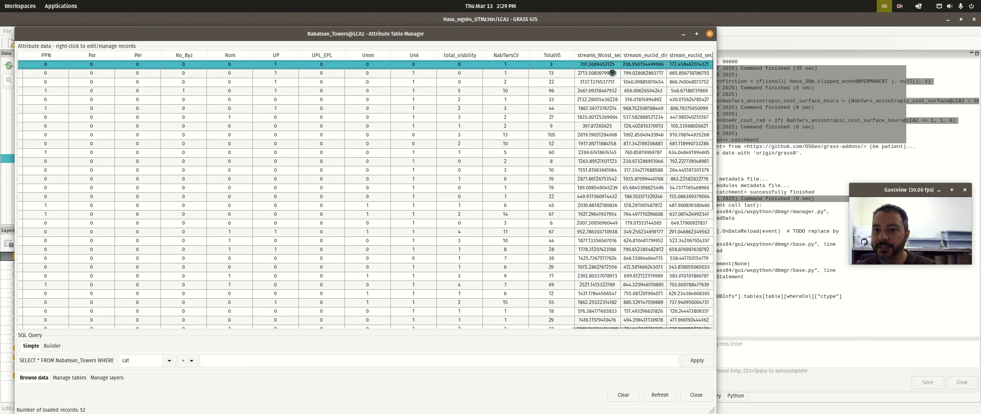
left_click(590, 73)
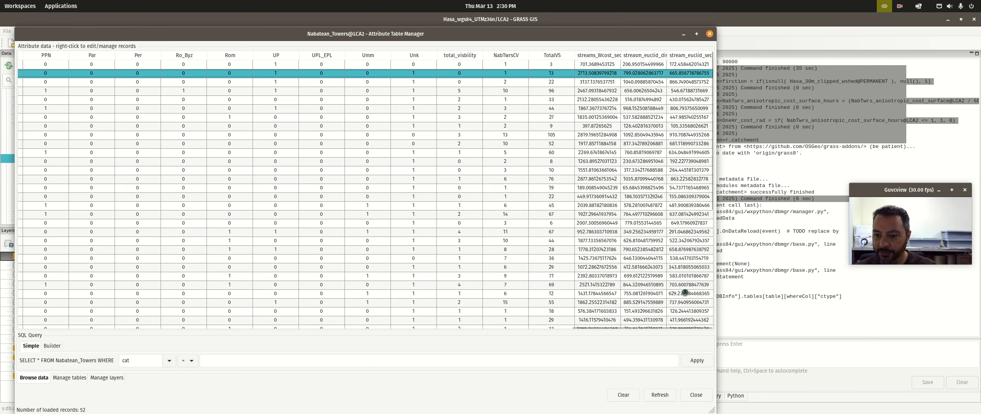
scroll(686, 278, "down", 7)
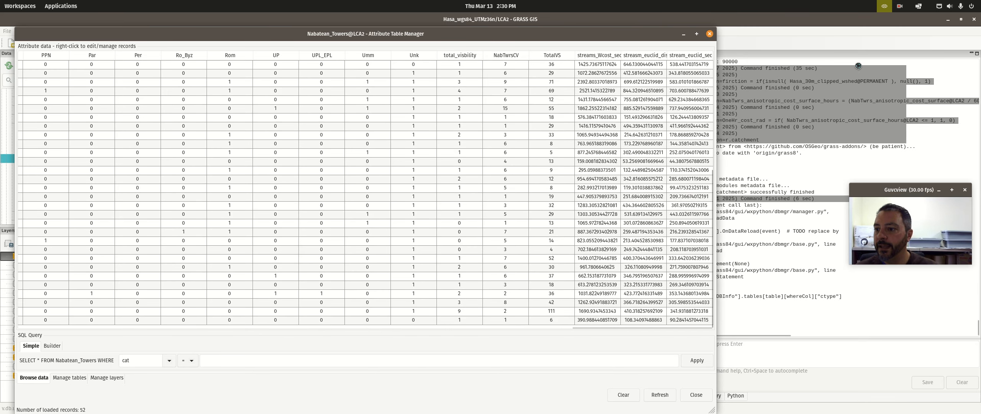
left_click(706, 34)
left_click(900, 6)
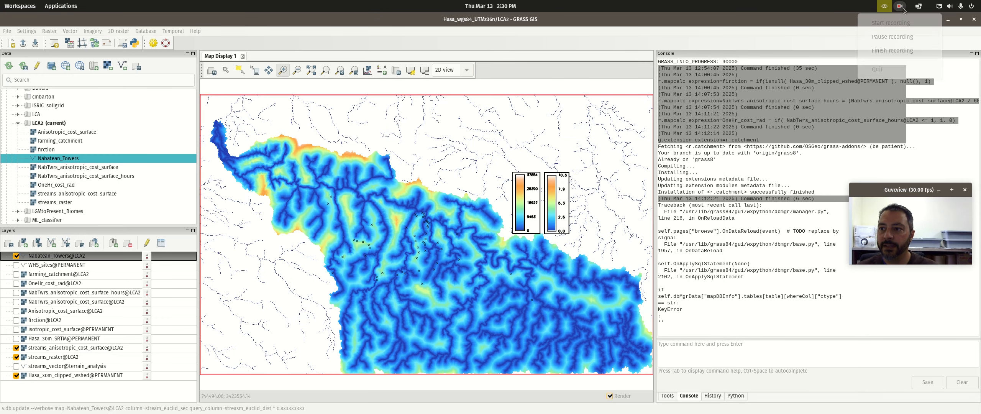